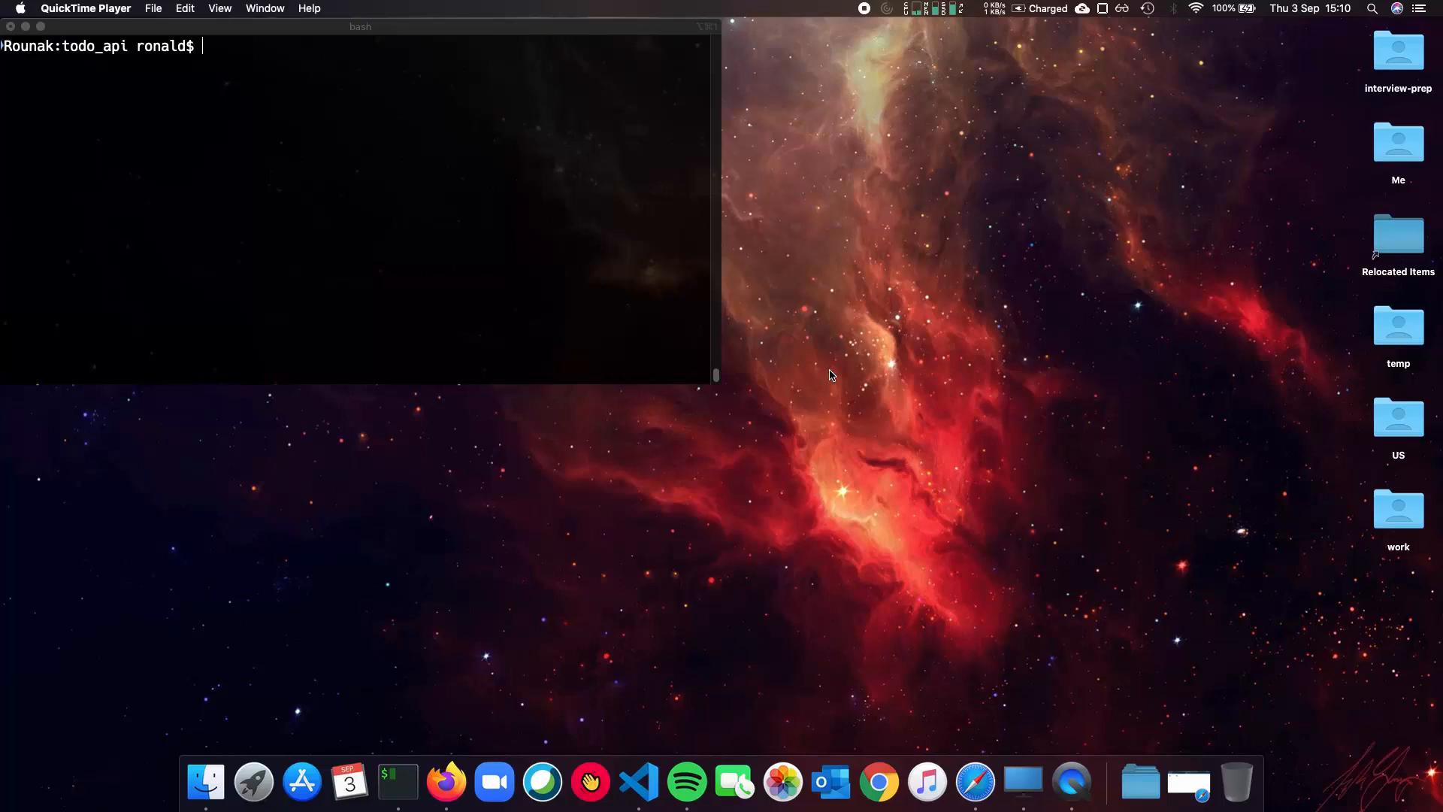
Bring the iTerm2 window at the todo_api prompt to the front
left_click(681, 186)
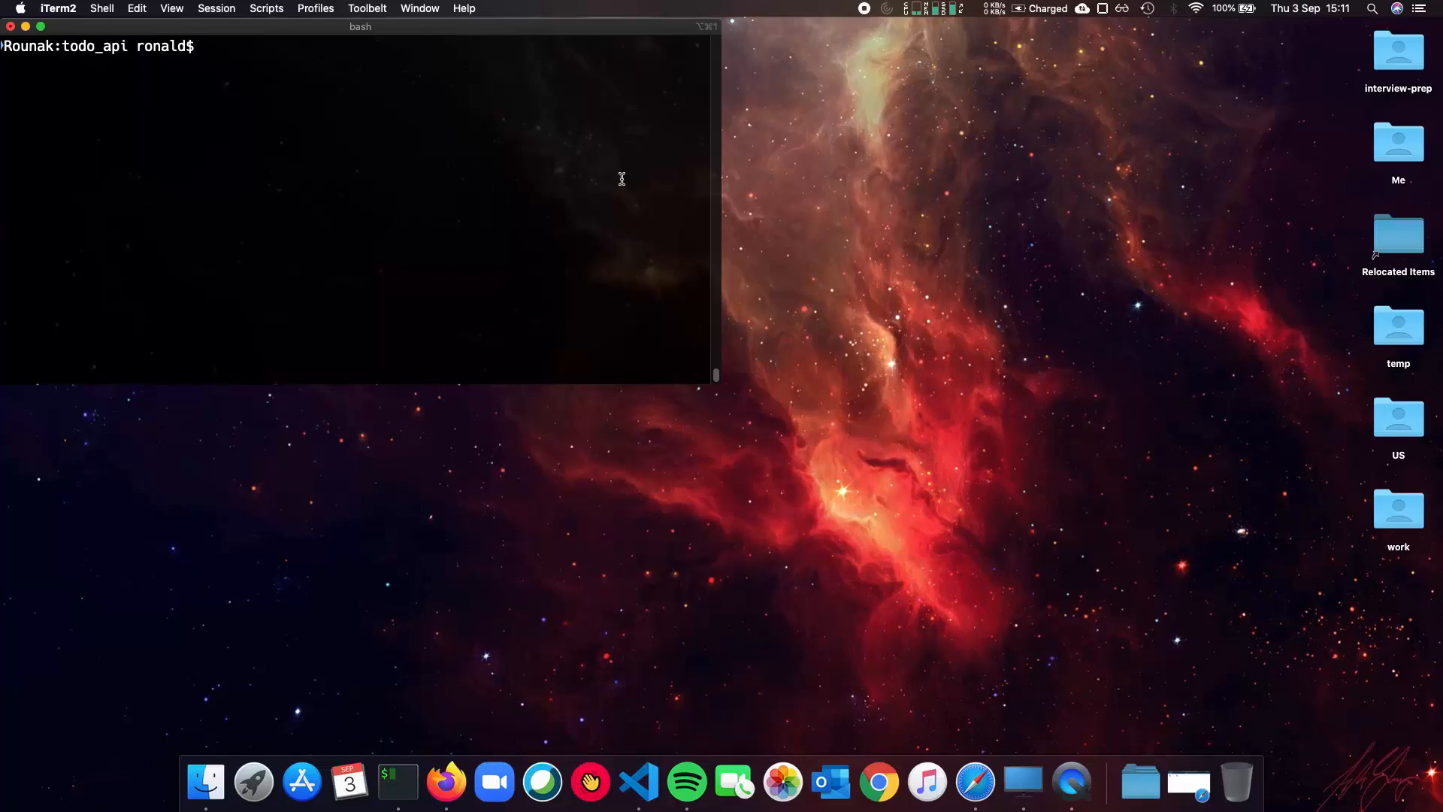
Enlarge the terminal font and run python3 api.py to start the Flask server on port 5000
key("super+equal")
key("super+equal")
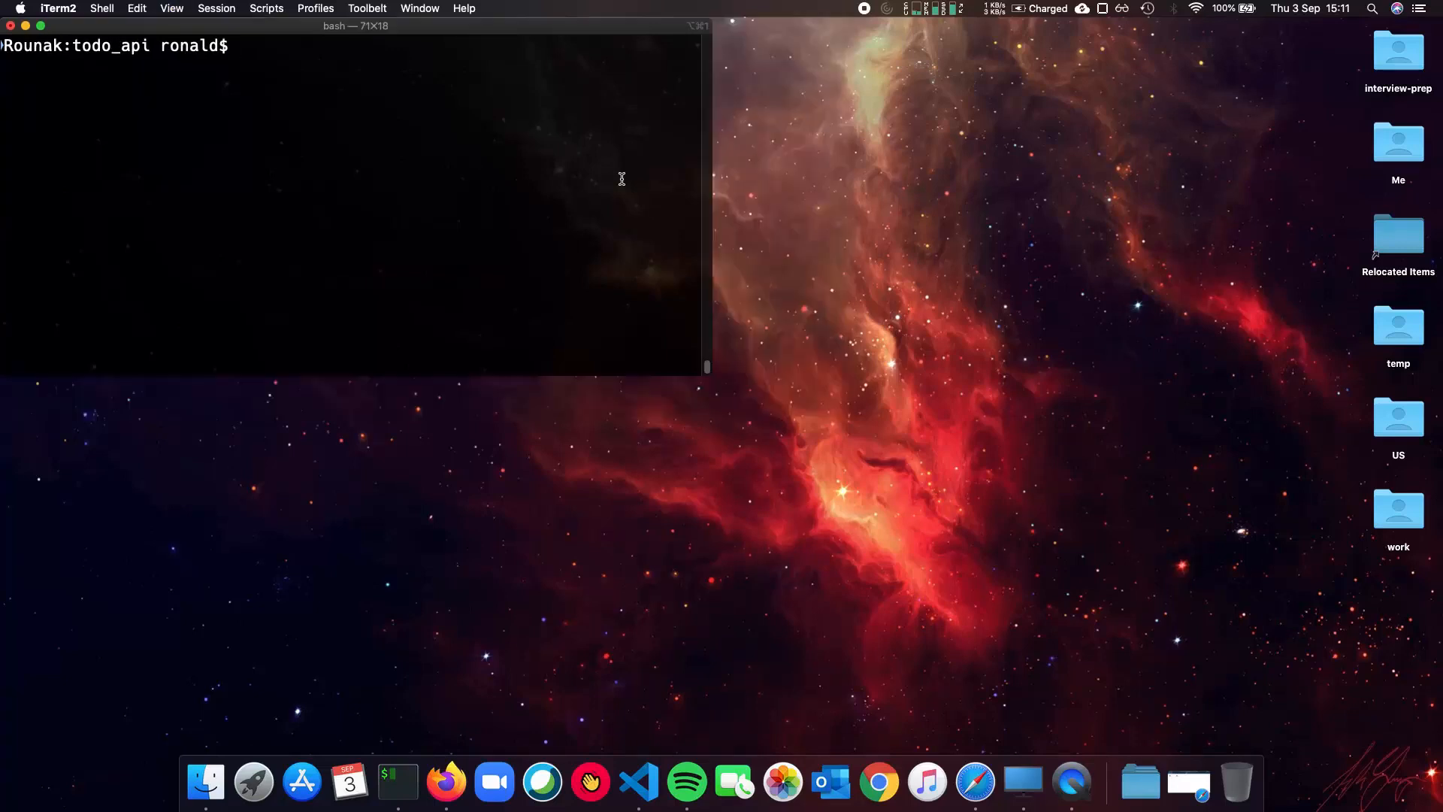
type("p")
key("BackSpace")
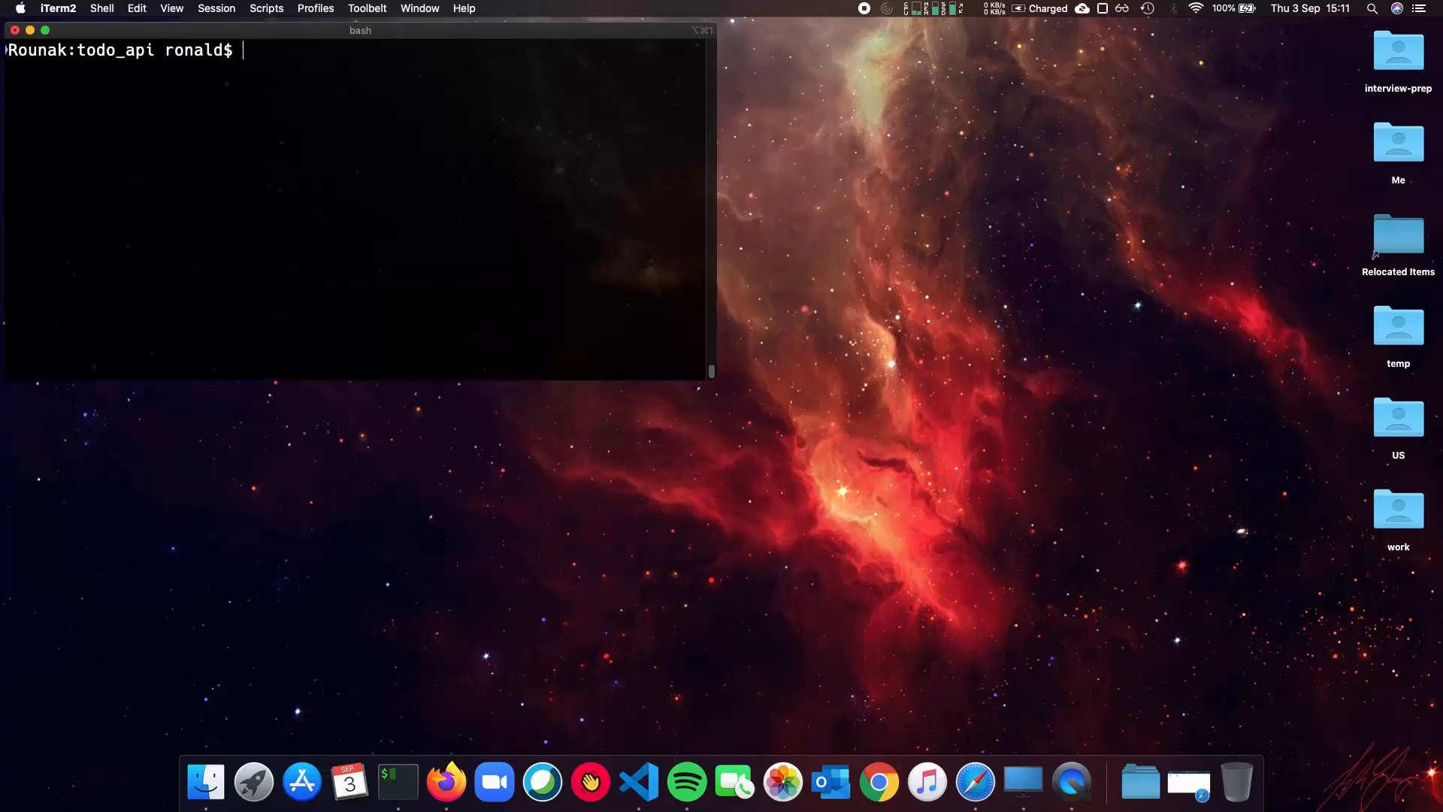
type("python")
type("3 api.py")
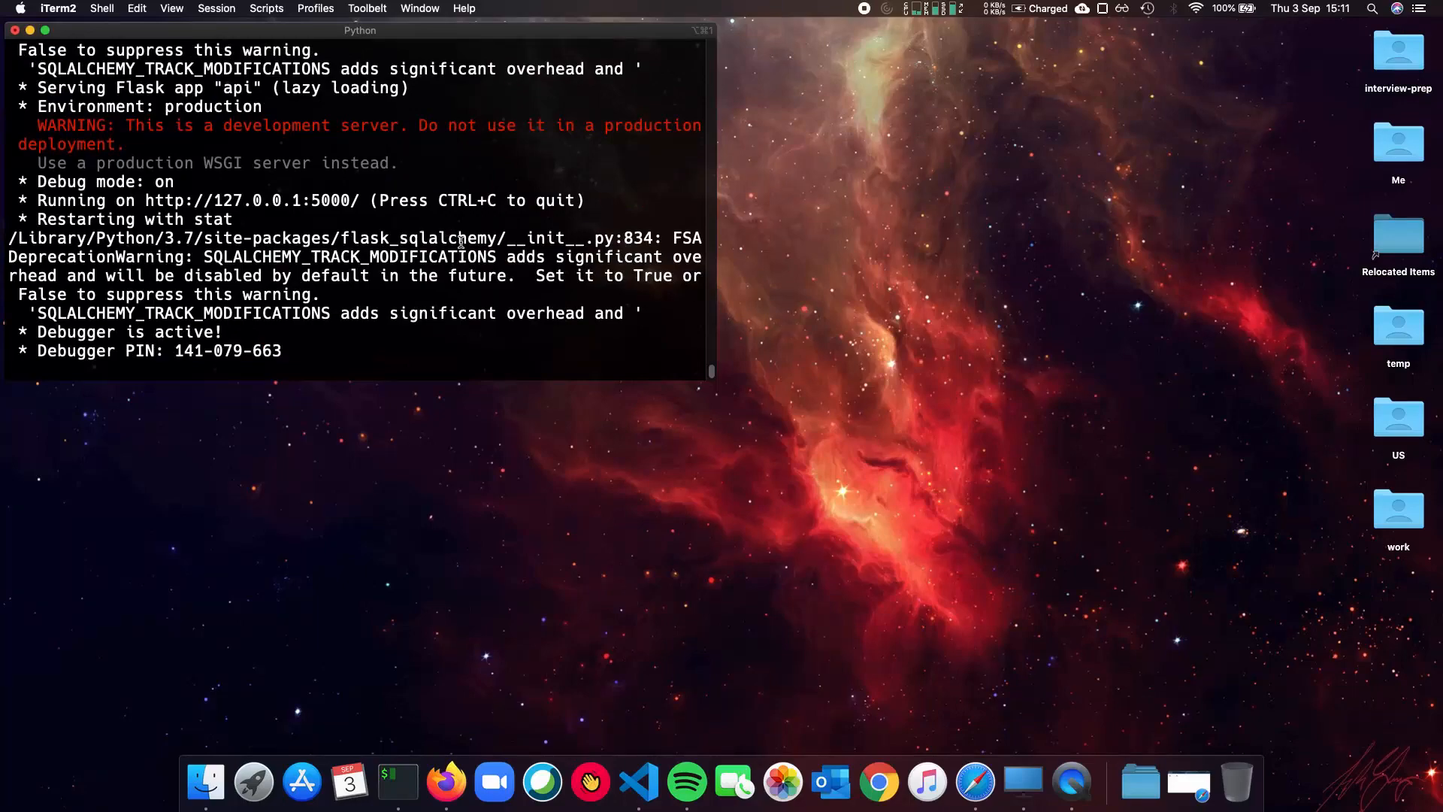
Search for postman in a new Firefox tab, land on postman.com and dismiss the cookie notice
key("ctrl+Right")
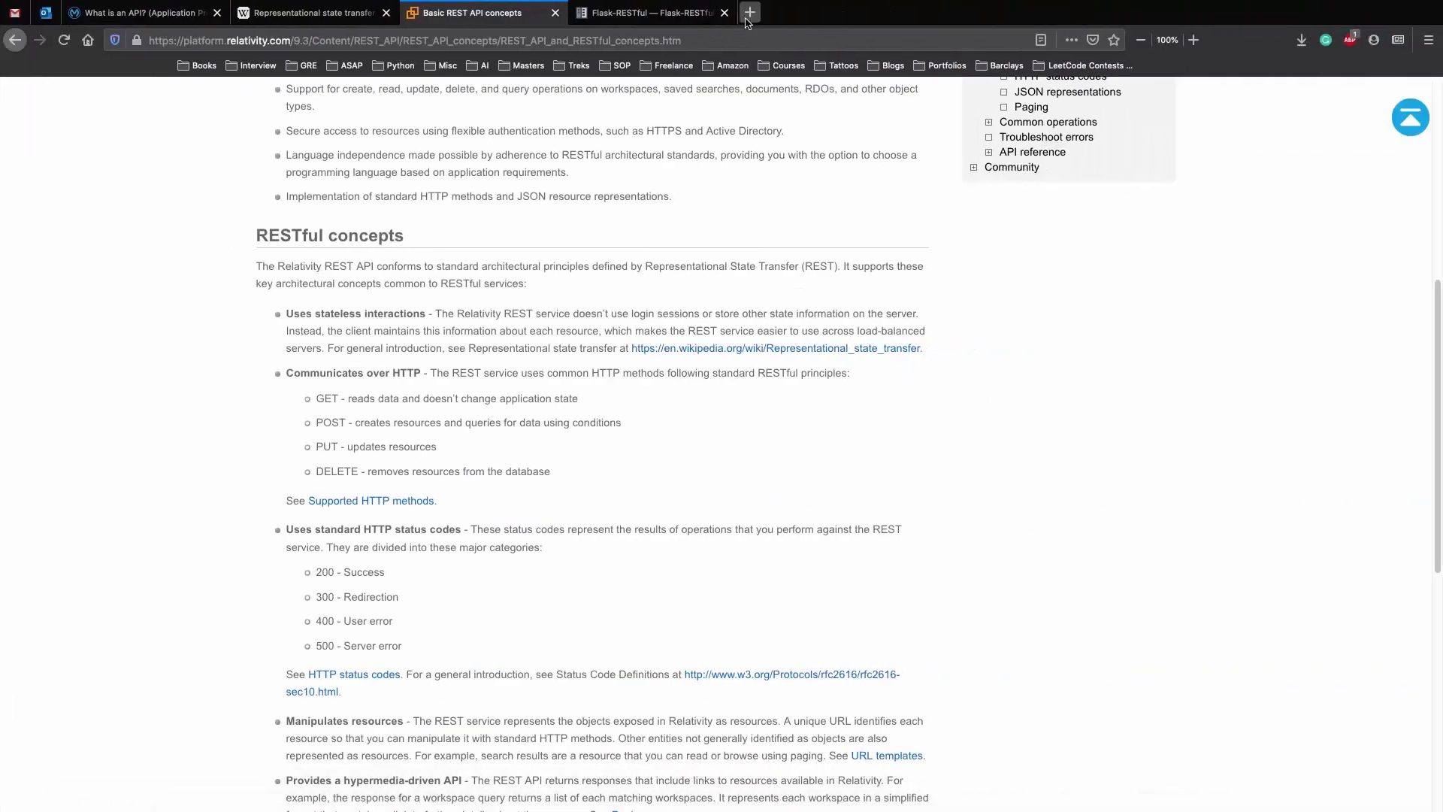
key("super+t")
type("postman")
key("Return")
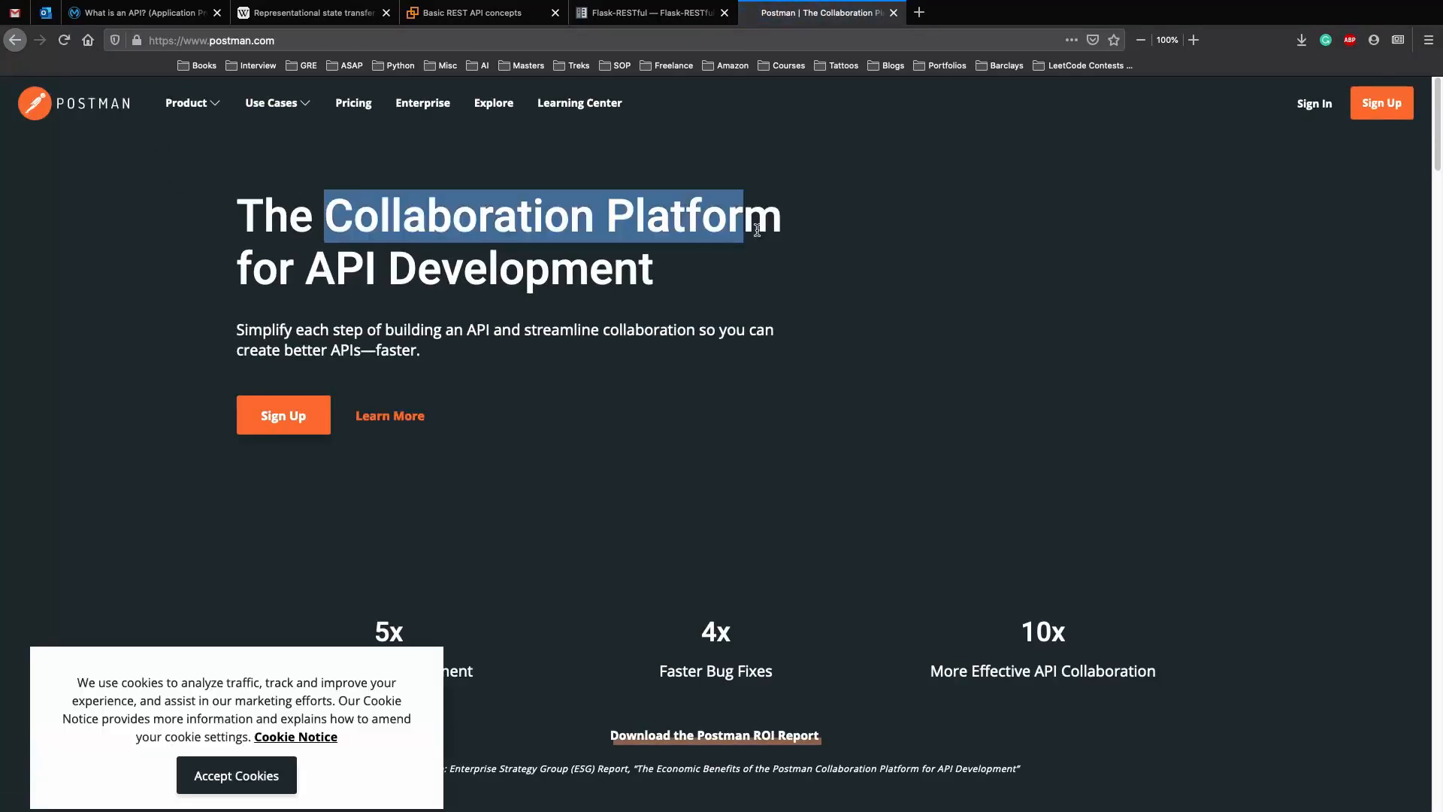
left_click_drag(748, 232, 326, 220)
left_click(236, 776)
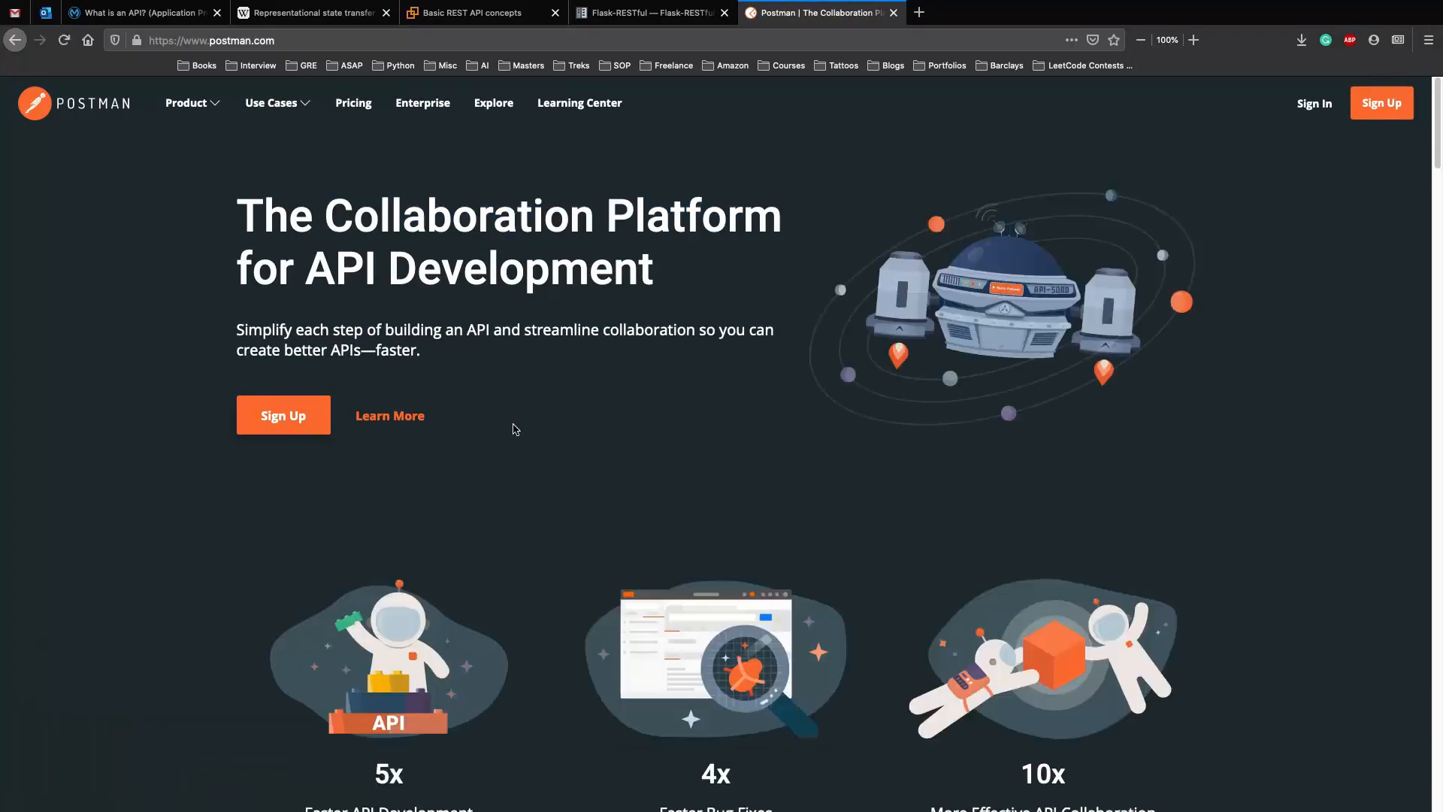
scroll(479, 452, "down", 3)
scroll(478, 451, "down", 1)
scroll(479, 450, "down", 7)
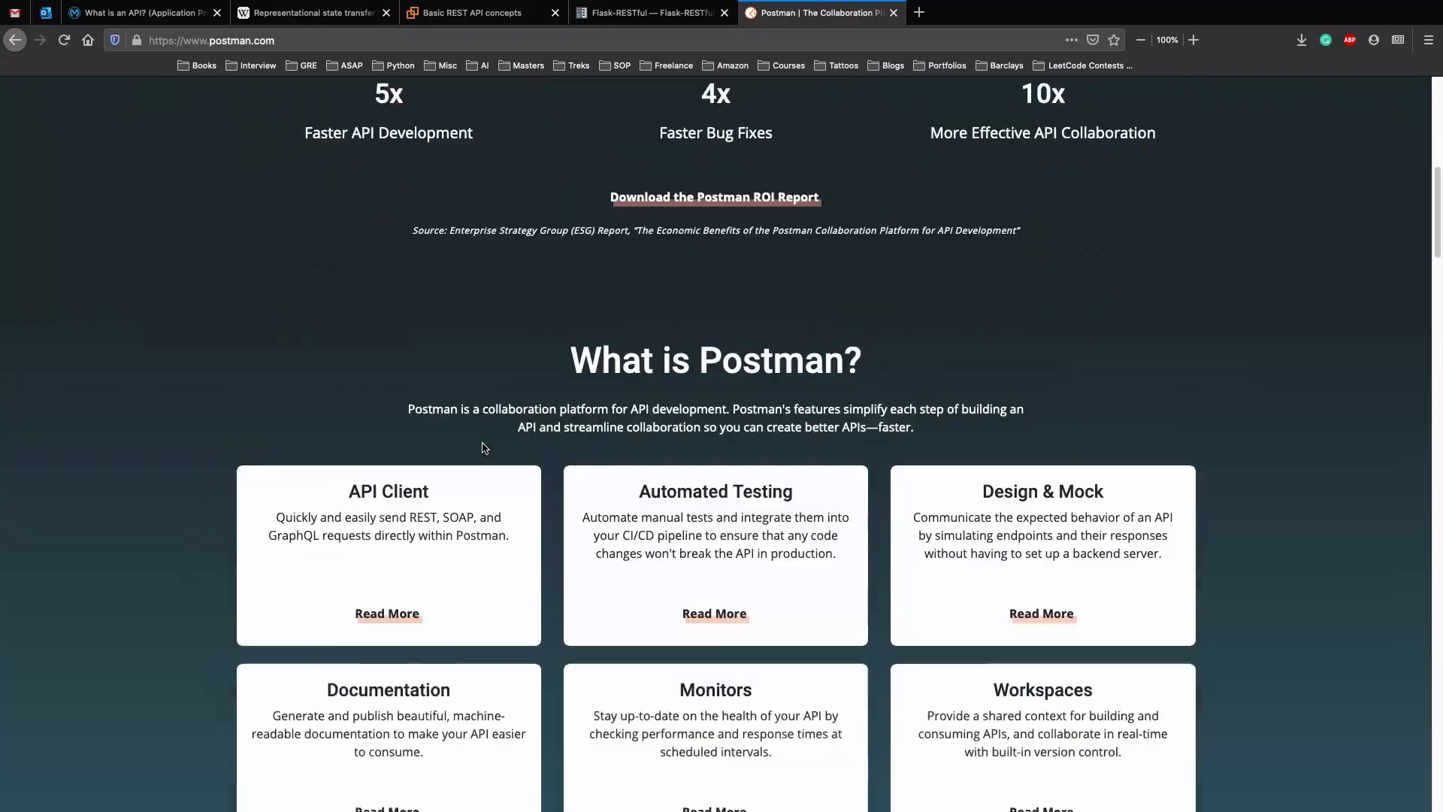
scroll(478, 449, "down", 4)
scroll(485, 448, "down", 2)
scroll(486, 448, "up", 15)
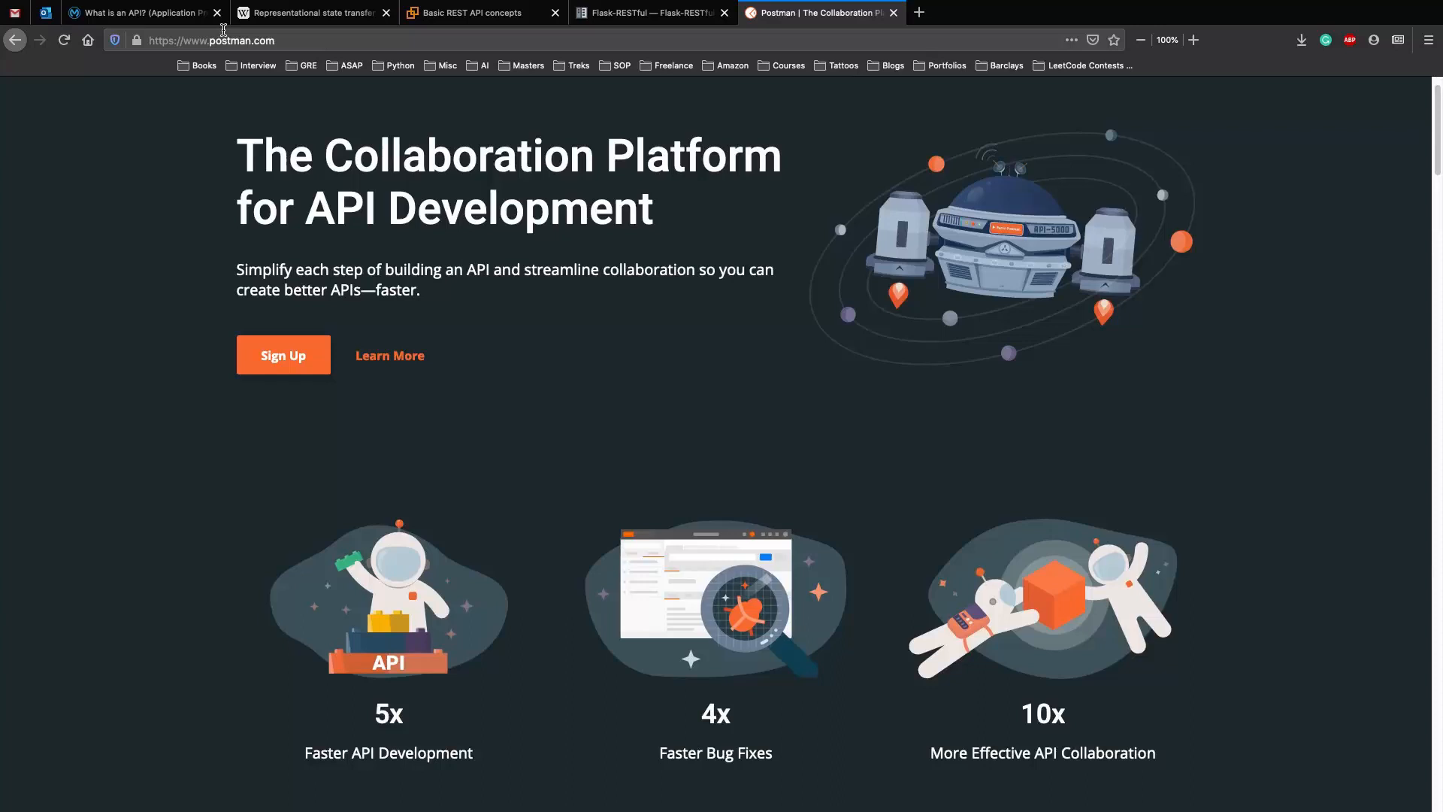
scroll(485, 289, "up", 1)
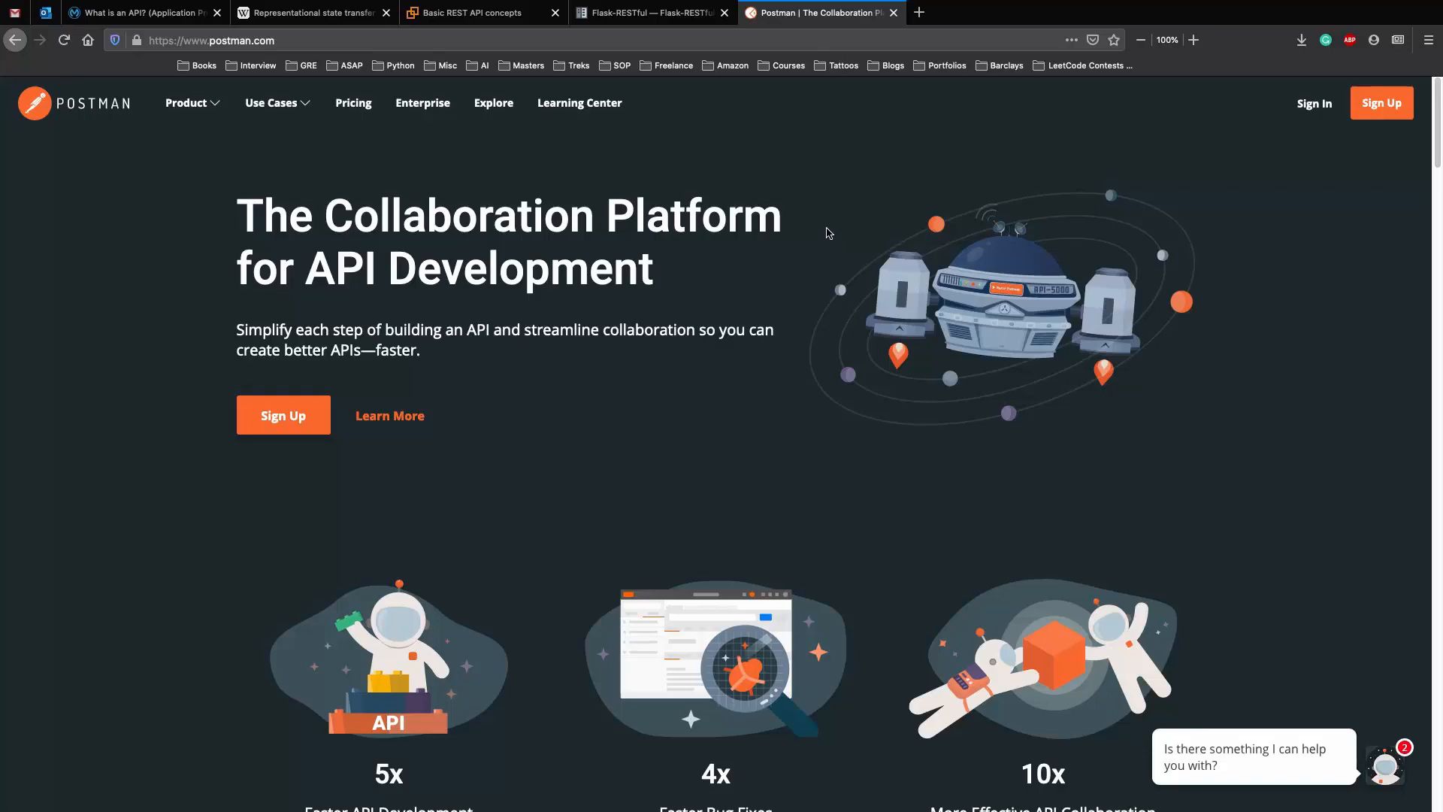
Close the Postman web tab and launch the Postman desktop app via Spotlight
left_click(893, 12)
key("super+Tab")
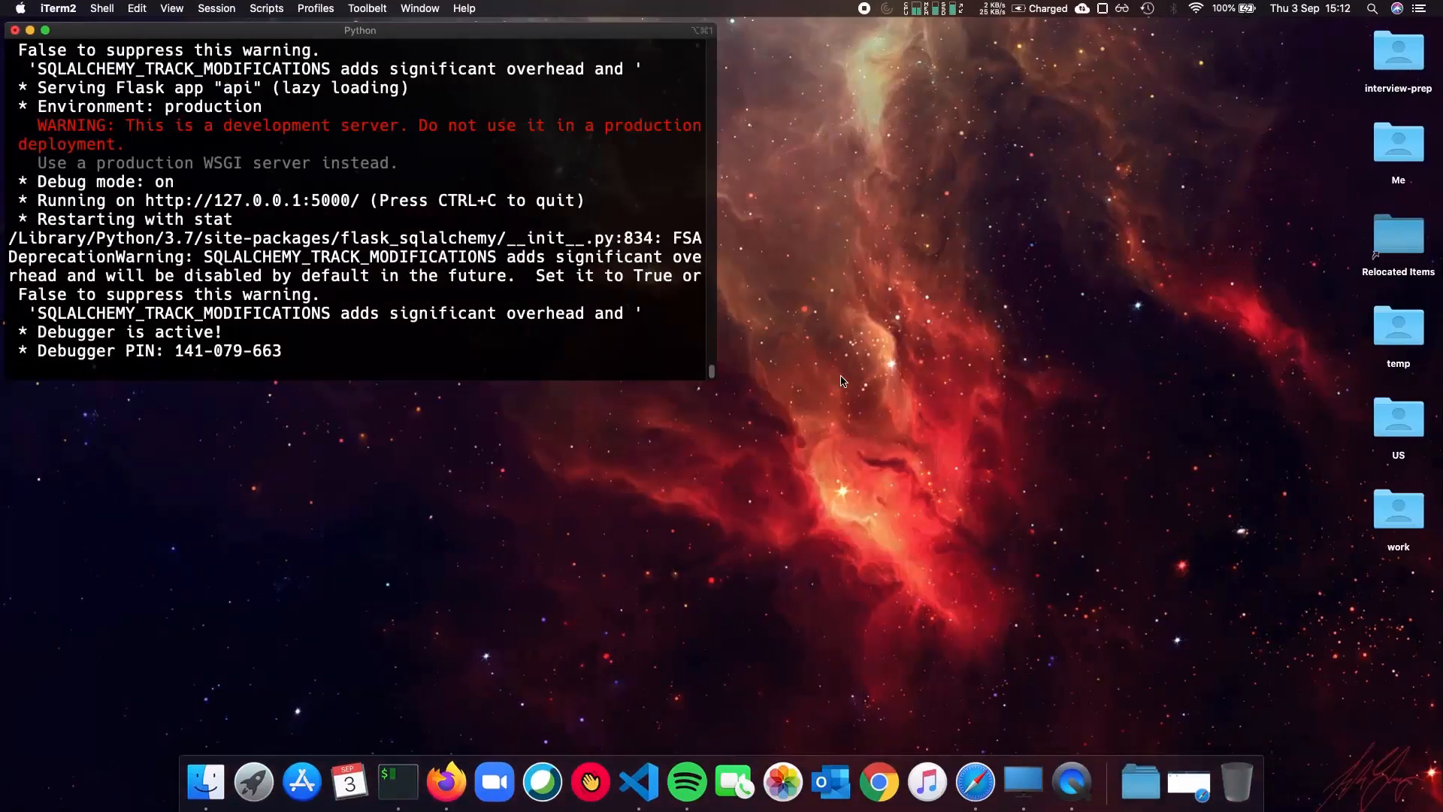
key("super+space")
type("postman")
key("Return")
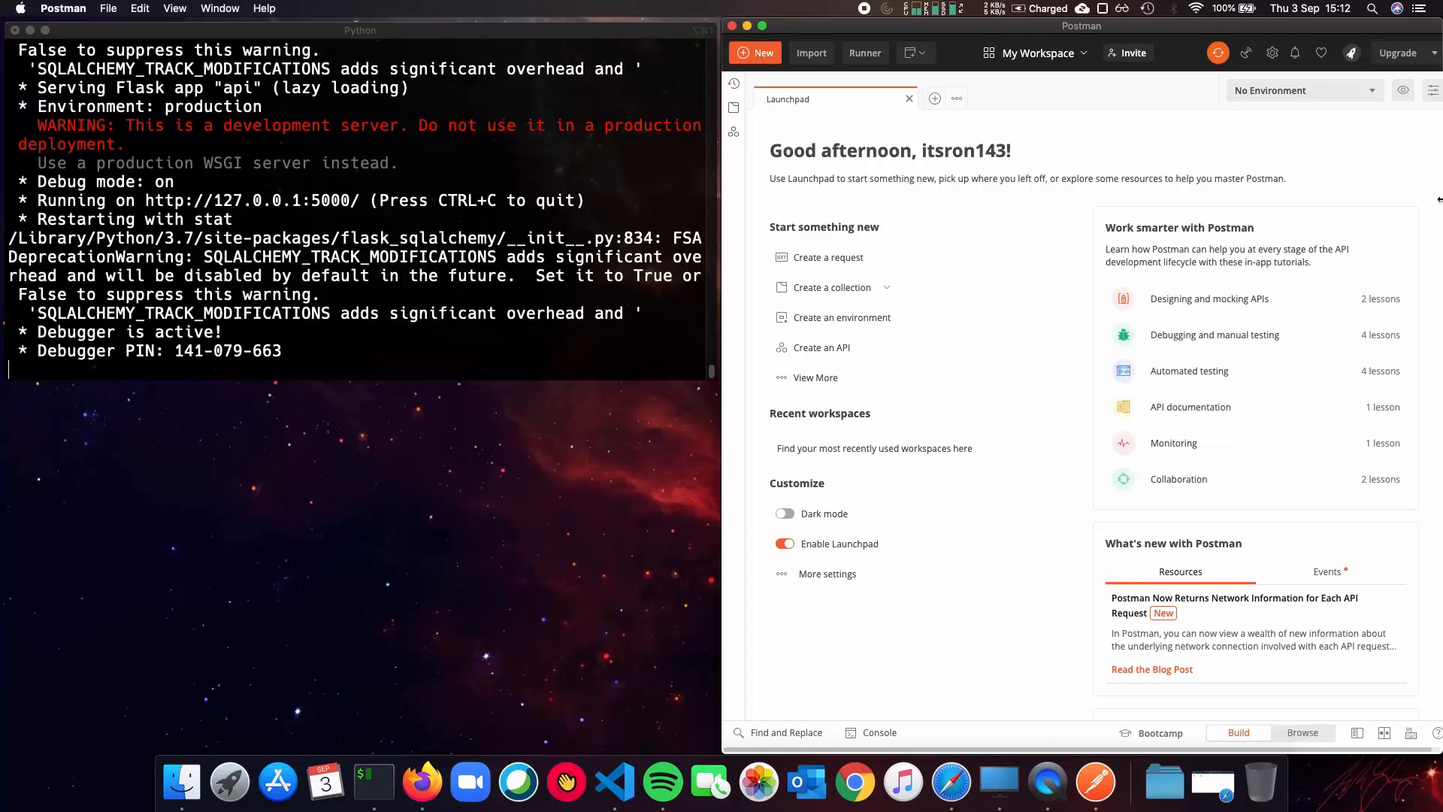
Turn on Postman's dark theme, close the Launchpad and start a blank untitled request
left_click(781, 515)
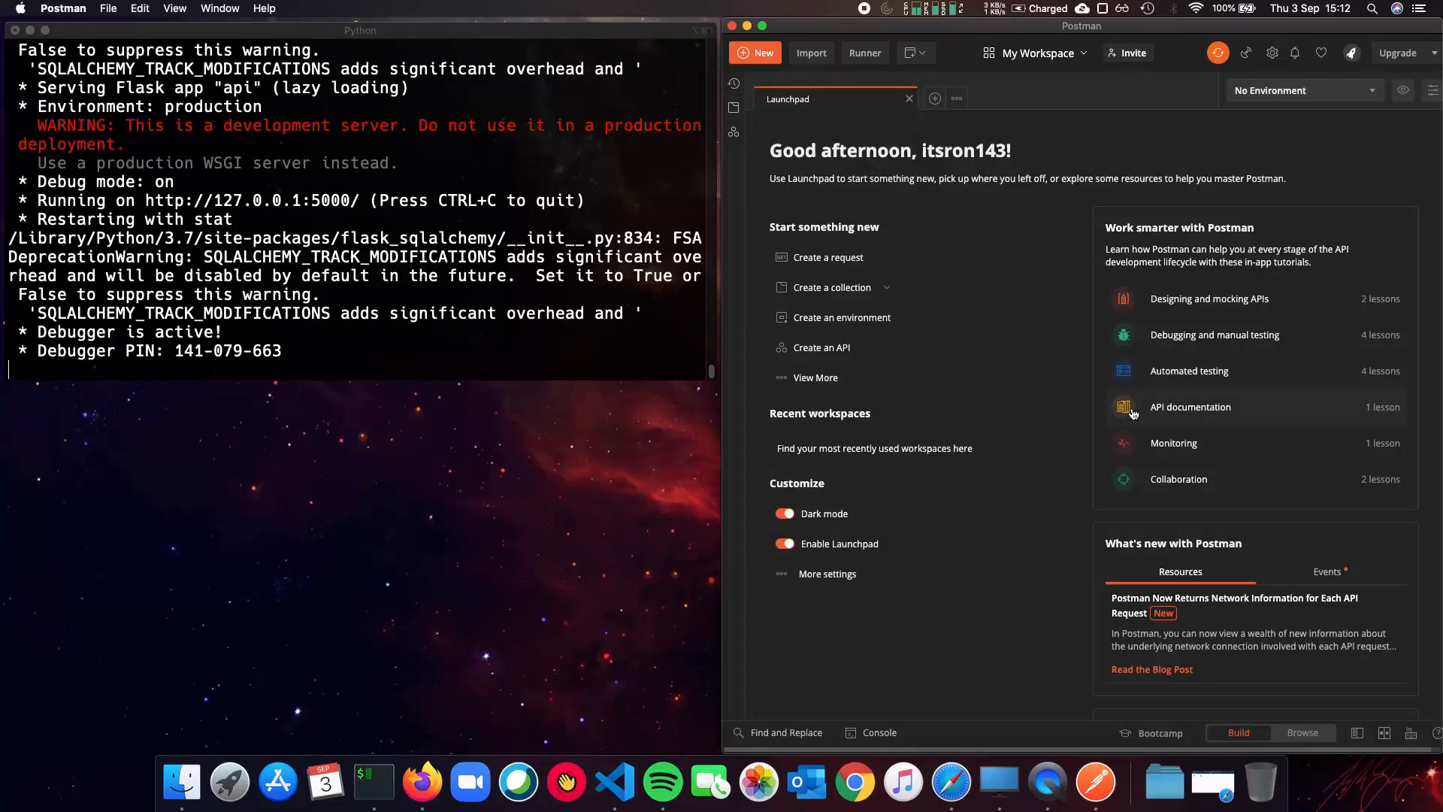
left_click(910, 98)
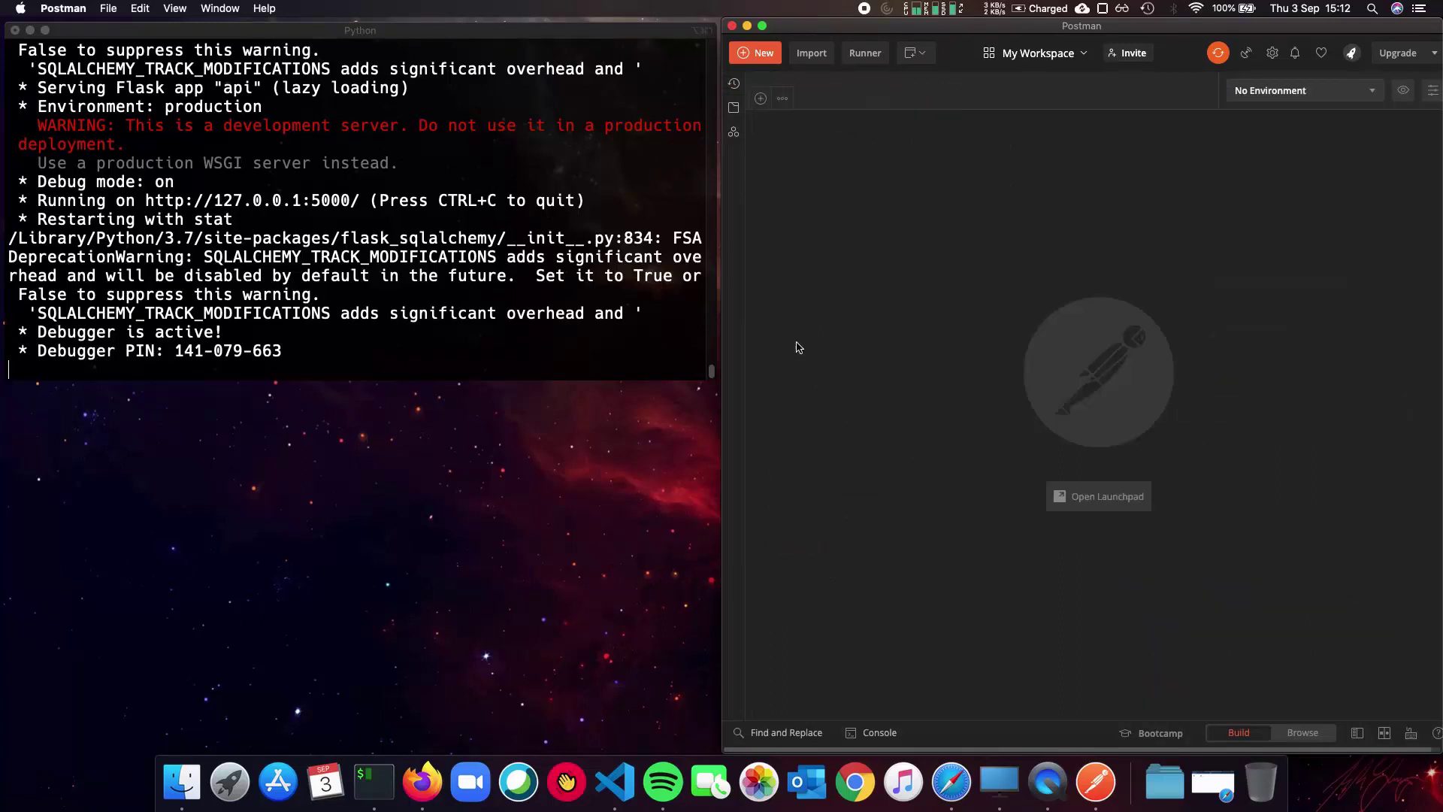
left_click(753, 53)
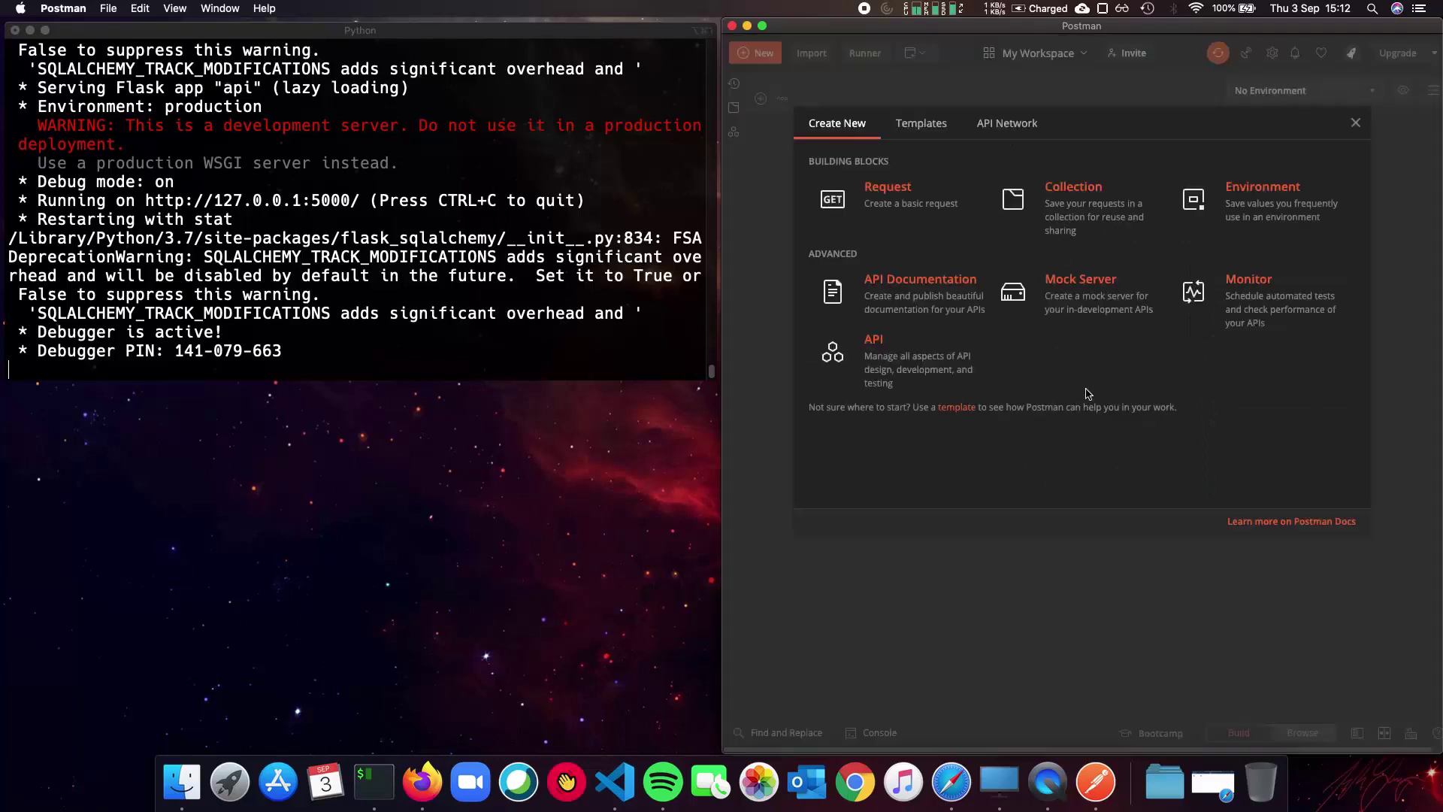
left_click(917, 207)
left_click(1128, 618)
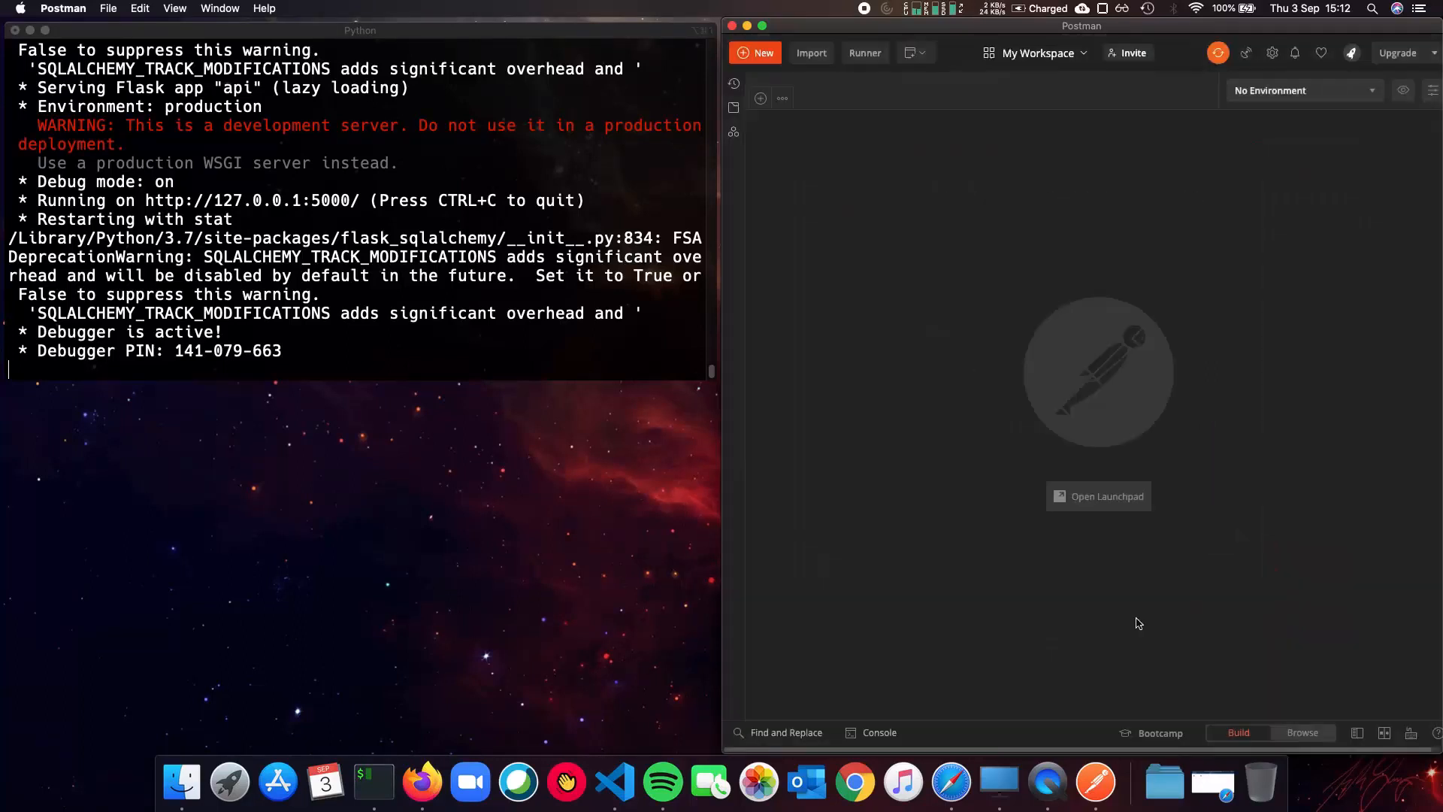
left_click(759, 101)
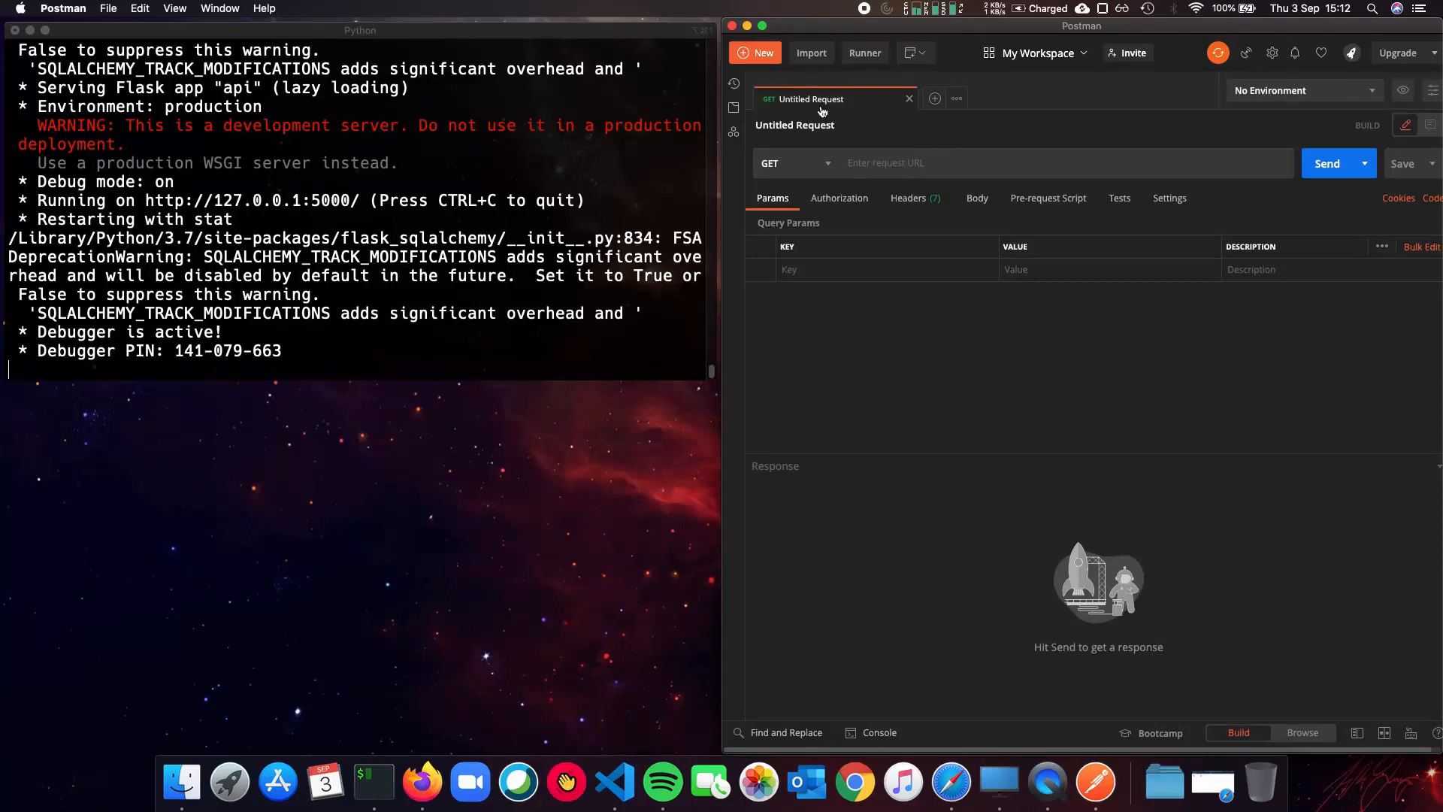
Send GET localhost:5000/todos and receive an empty {} with 200 OK
left_click(875, 169)
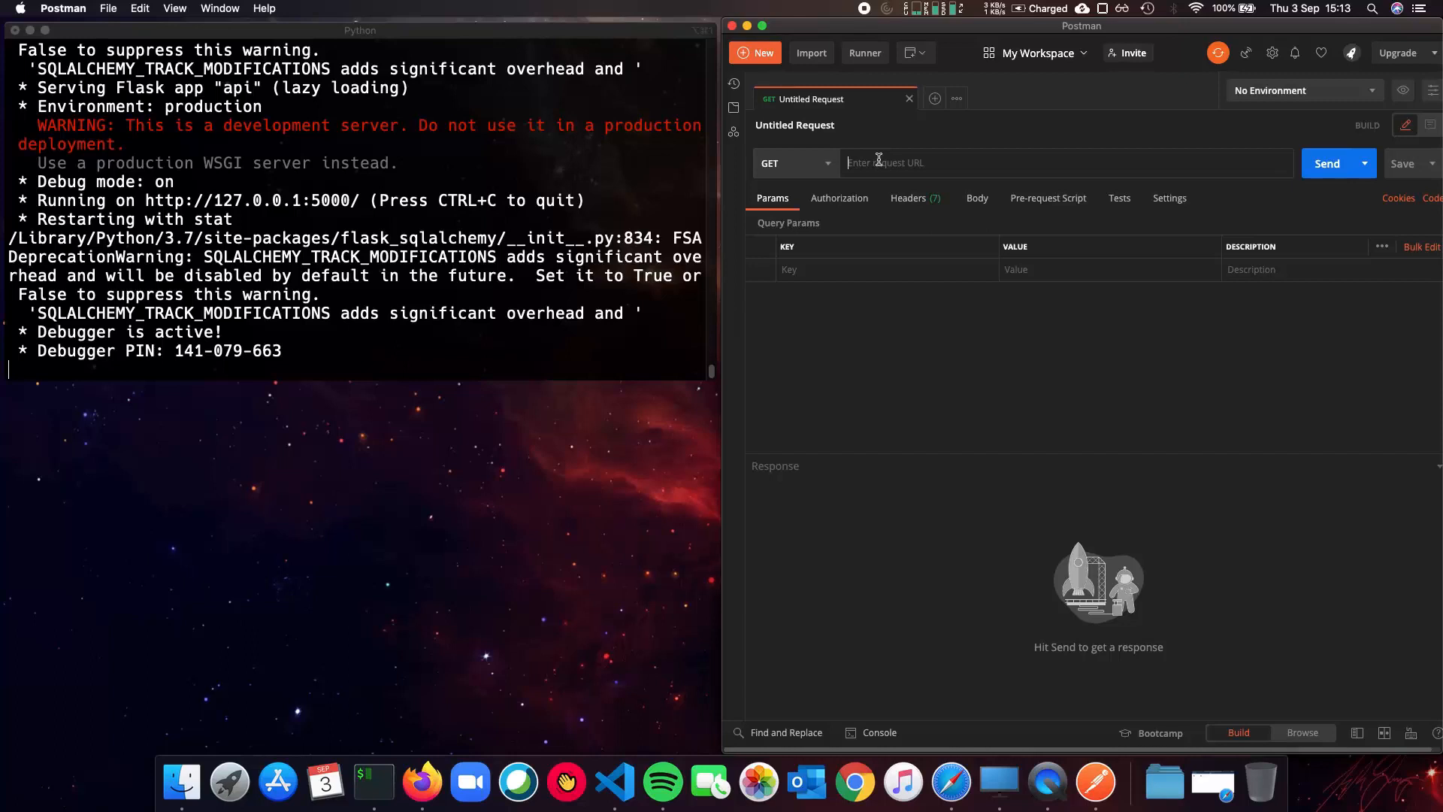
type("local")
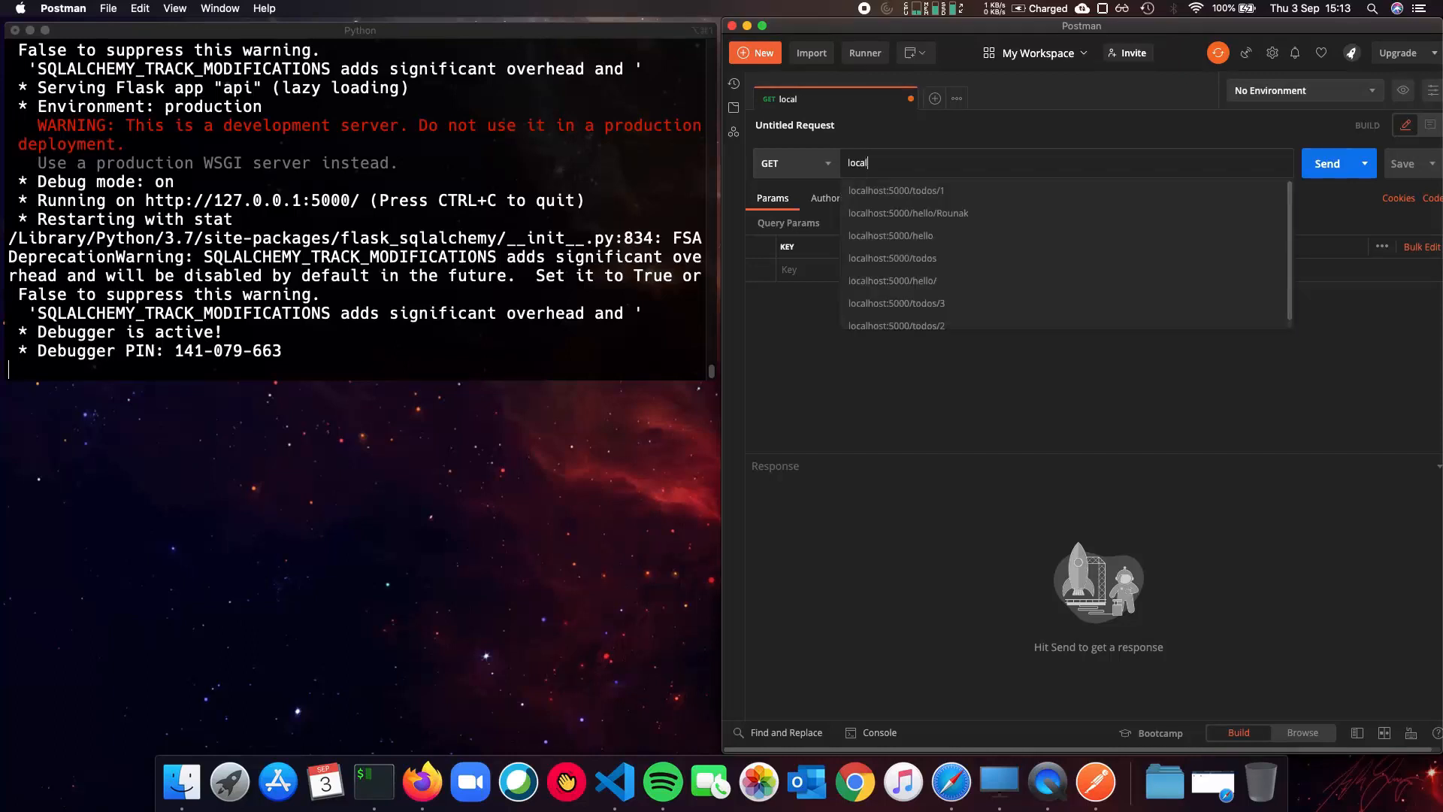
key("Down")
key("Down")
key("Up")
key("Return")
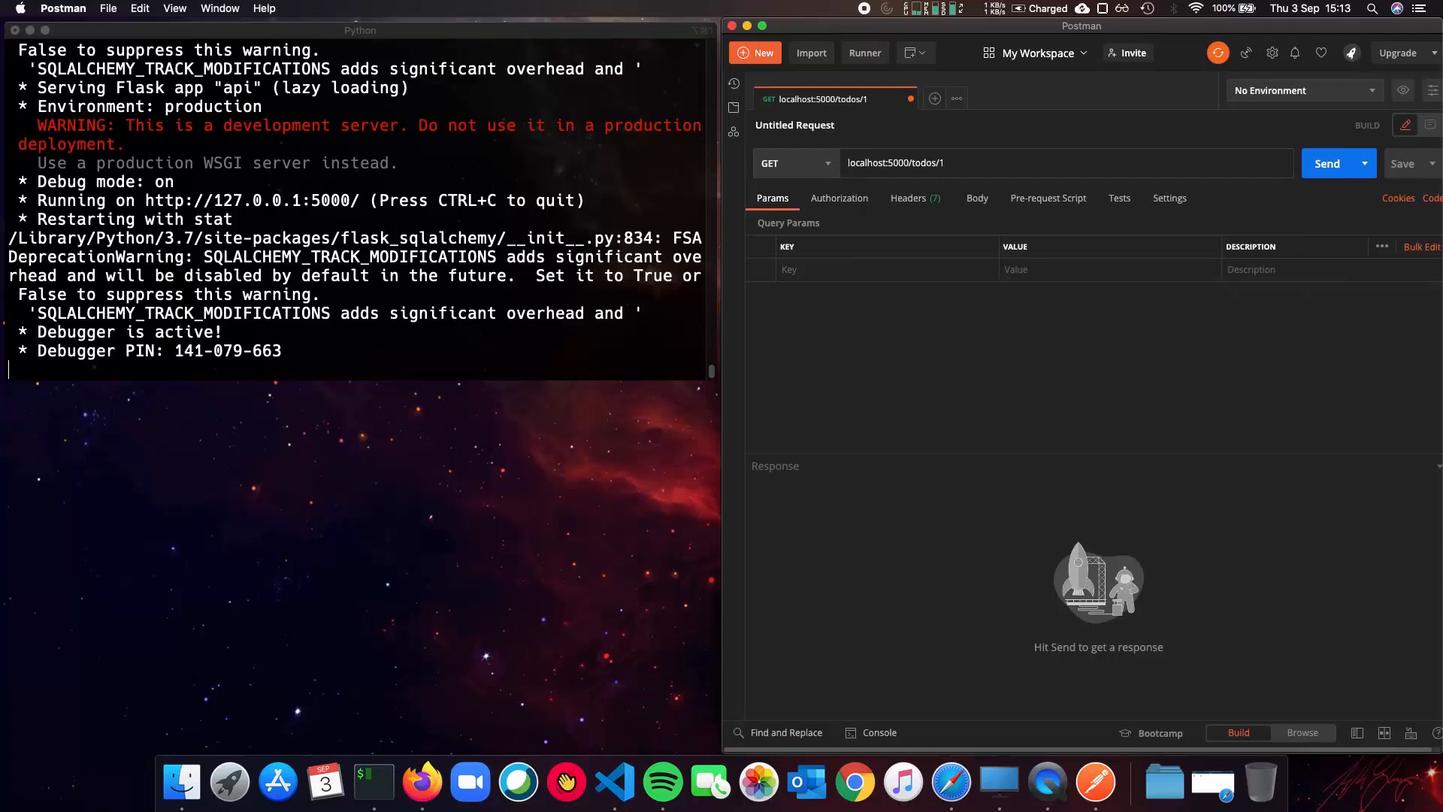
triple_click(915, 163)
left_click(1325, 166)
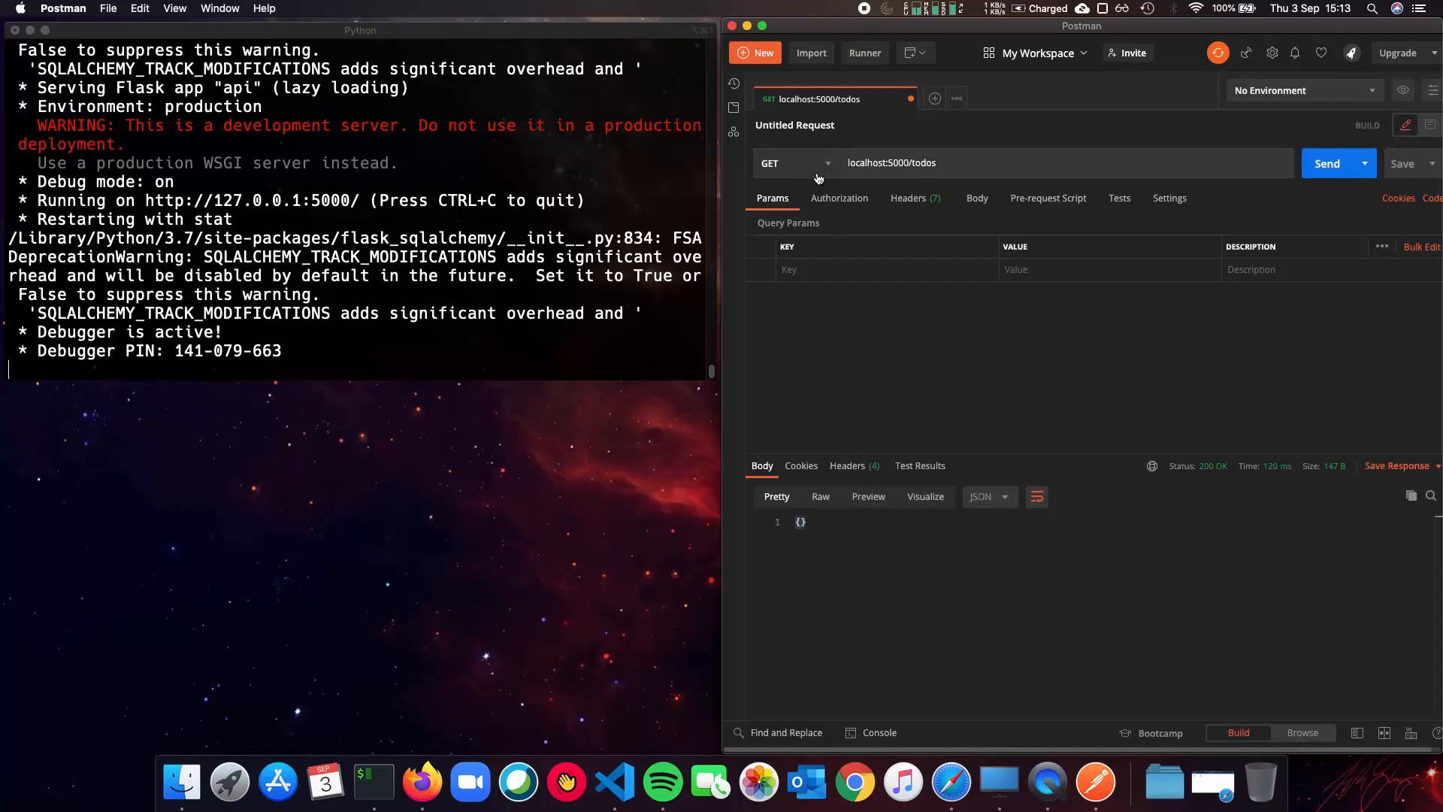
Switch to POST on localhost:5000/todos/1 with a raw JSON body
left_click(791, 163)
left_click(792, 218)
left_click(1008, 166)
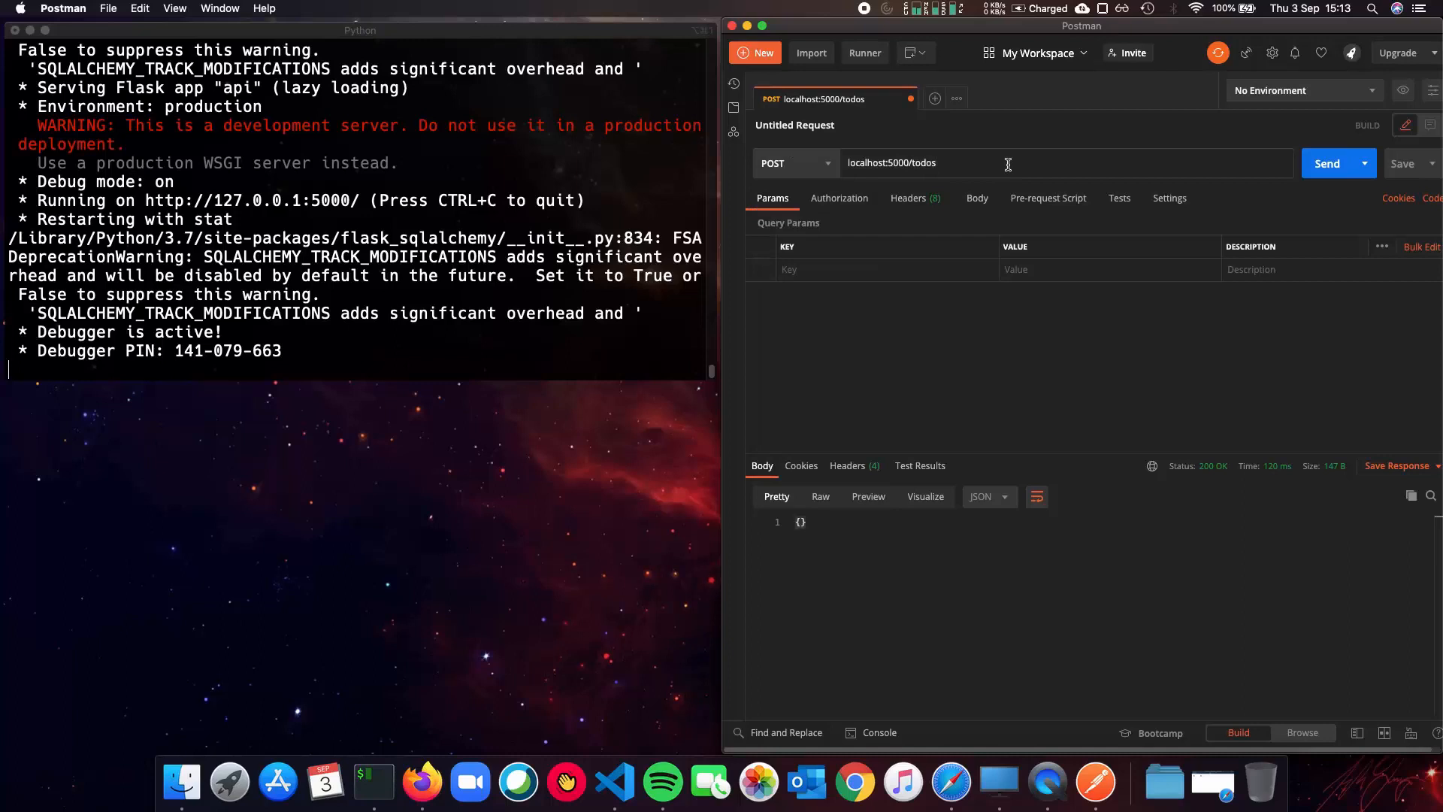
type("/1")
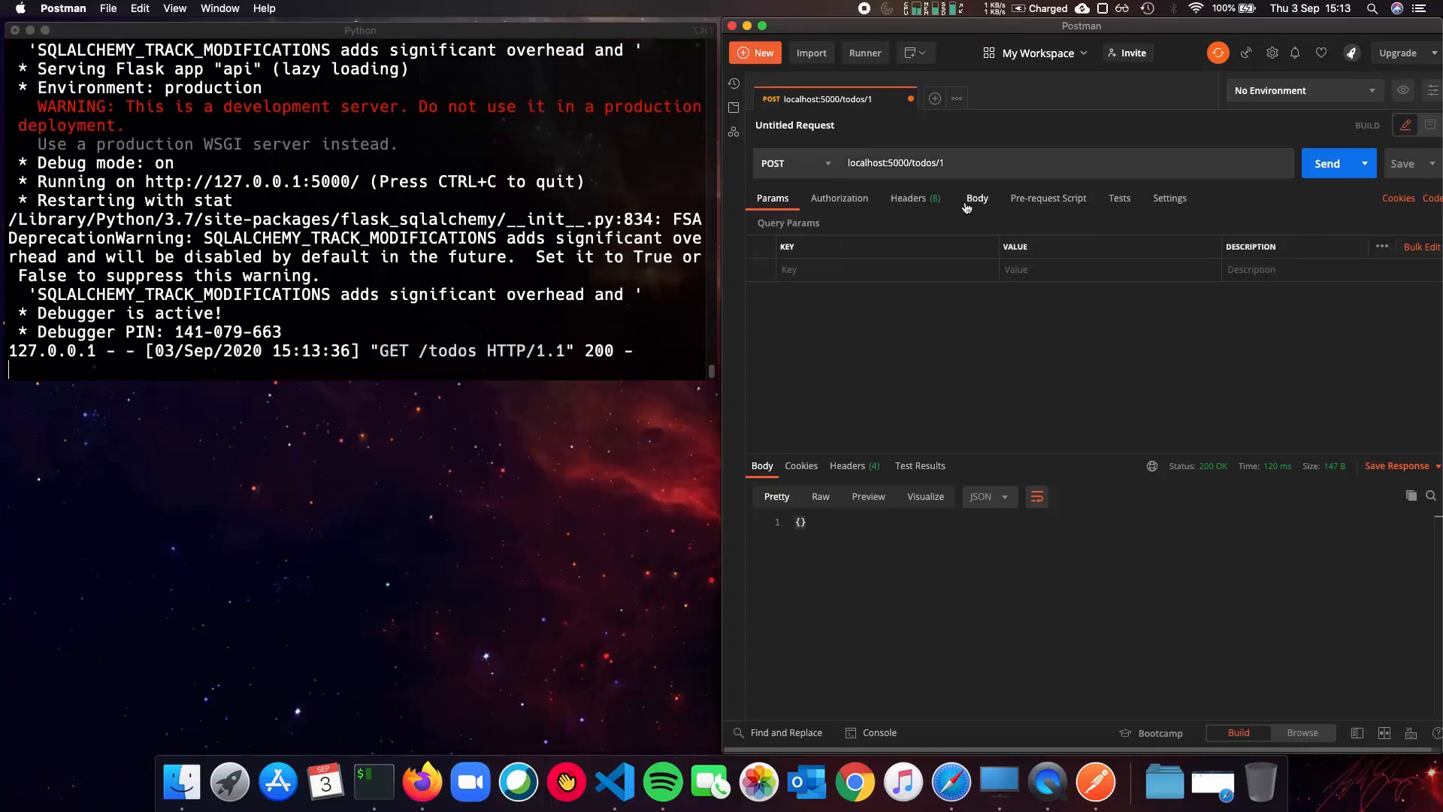
left_click(969, 203)
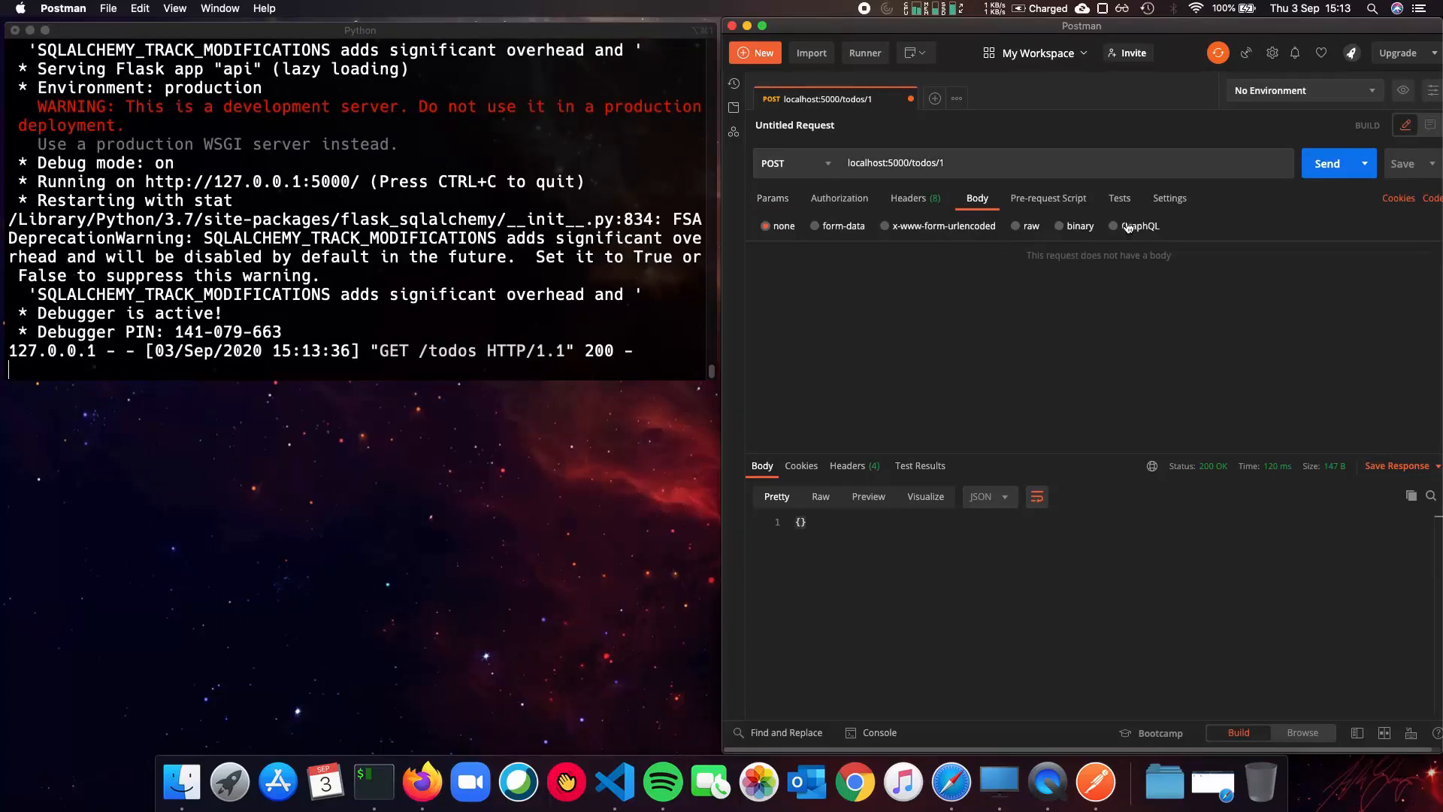
left_click(1024, 229)
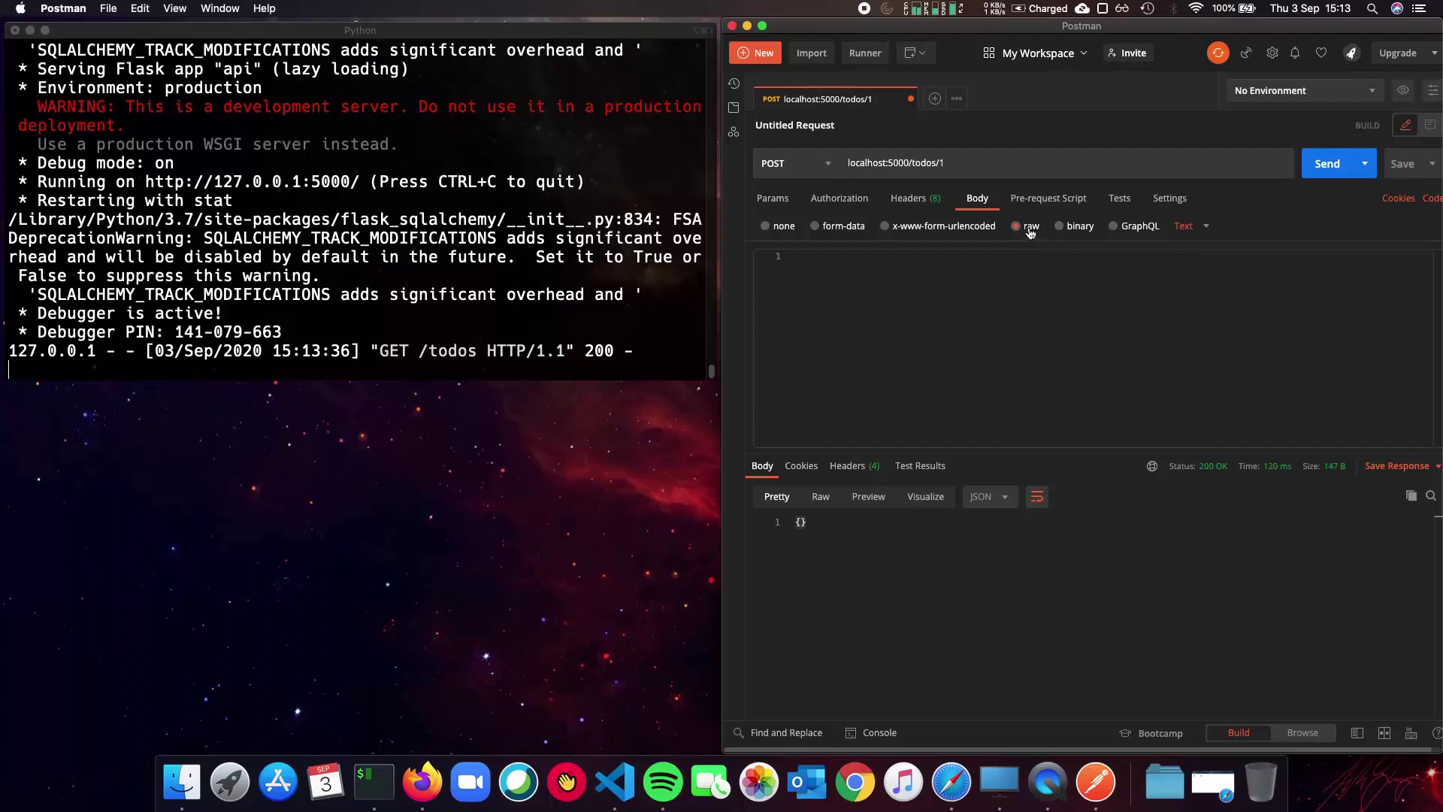
left_click(1185, 229)
left_click(1193, 293)
type("{")
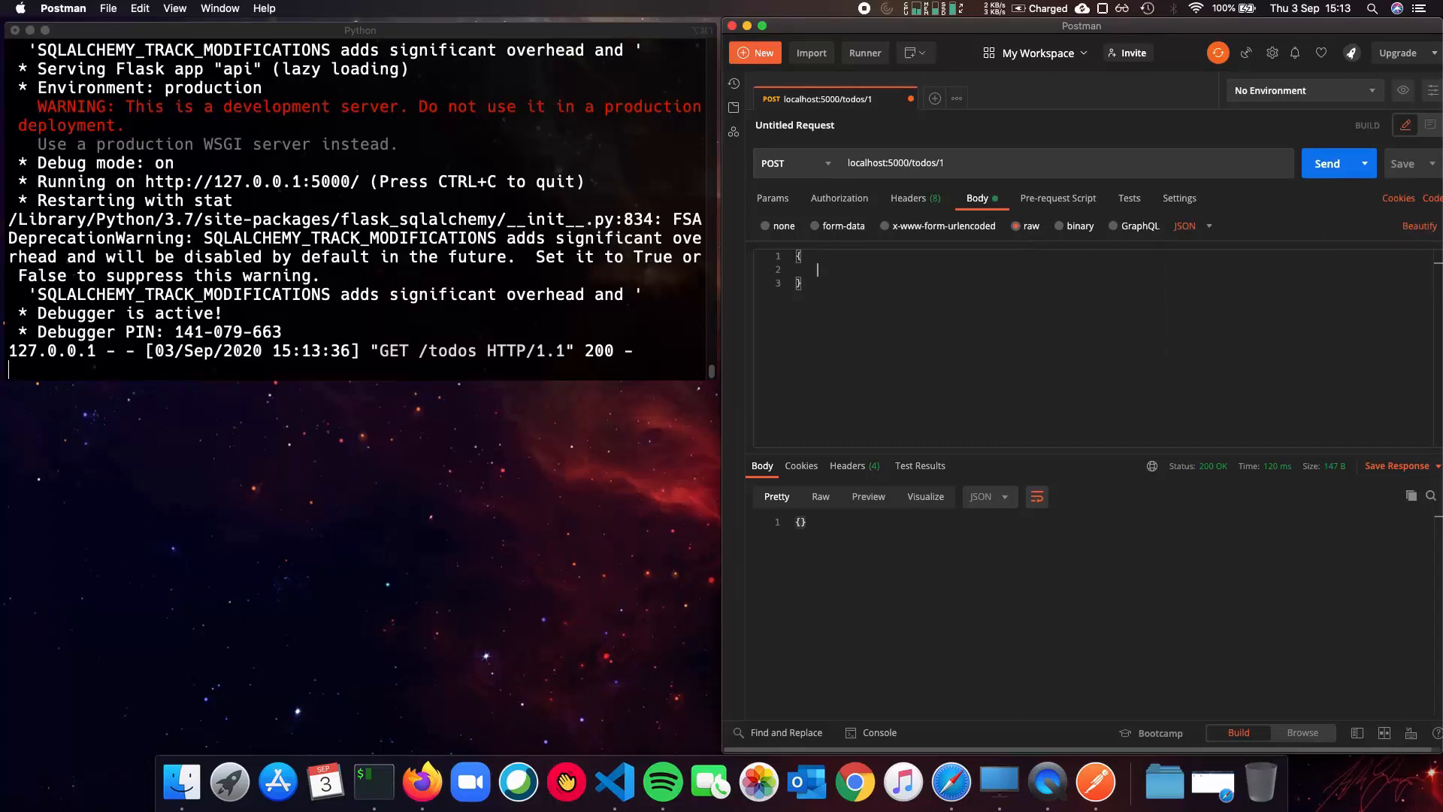
type("\"task")
type("\": \"")
type("1-on-1 Se")
type("ssion with Roun")
type("ak on the Week")
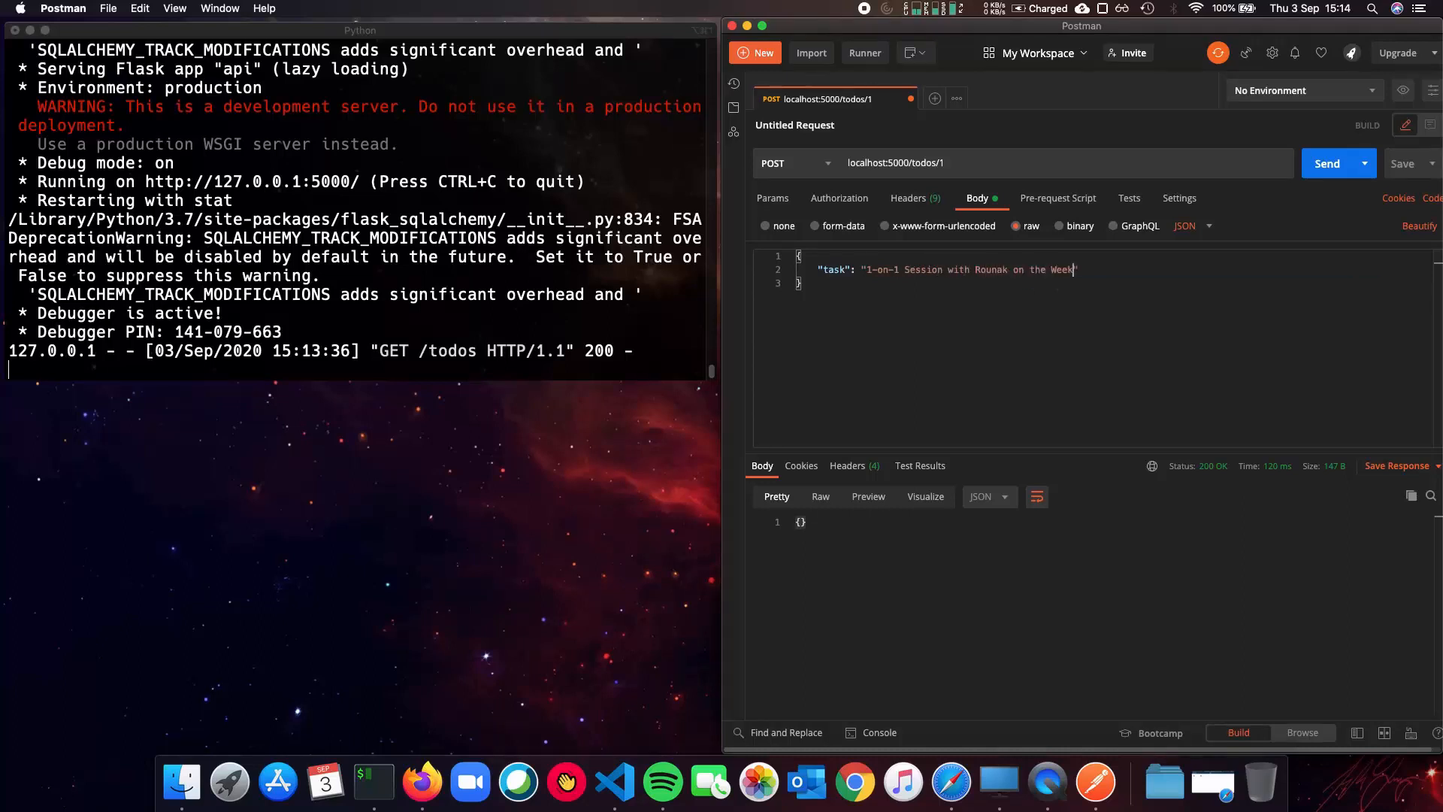
type("end")
Enter the task and Python/Job/Internship Prep summary JSON and send the POST creating todo 1 (201 CREATED)
key("Right")
type(",")
key("Return")
type("\"s")
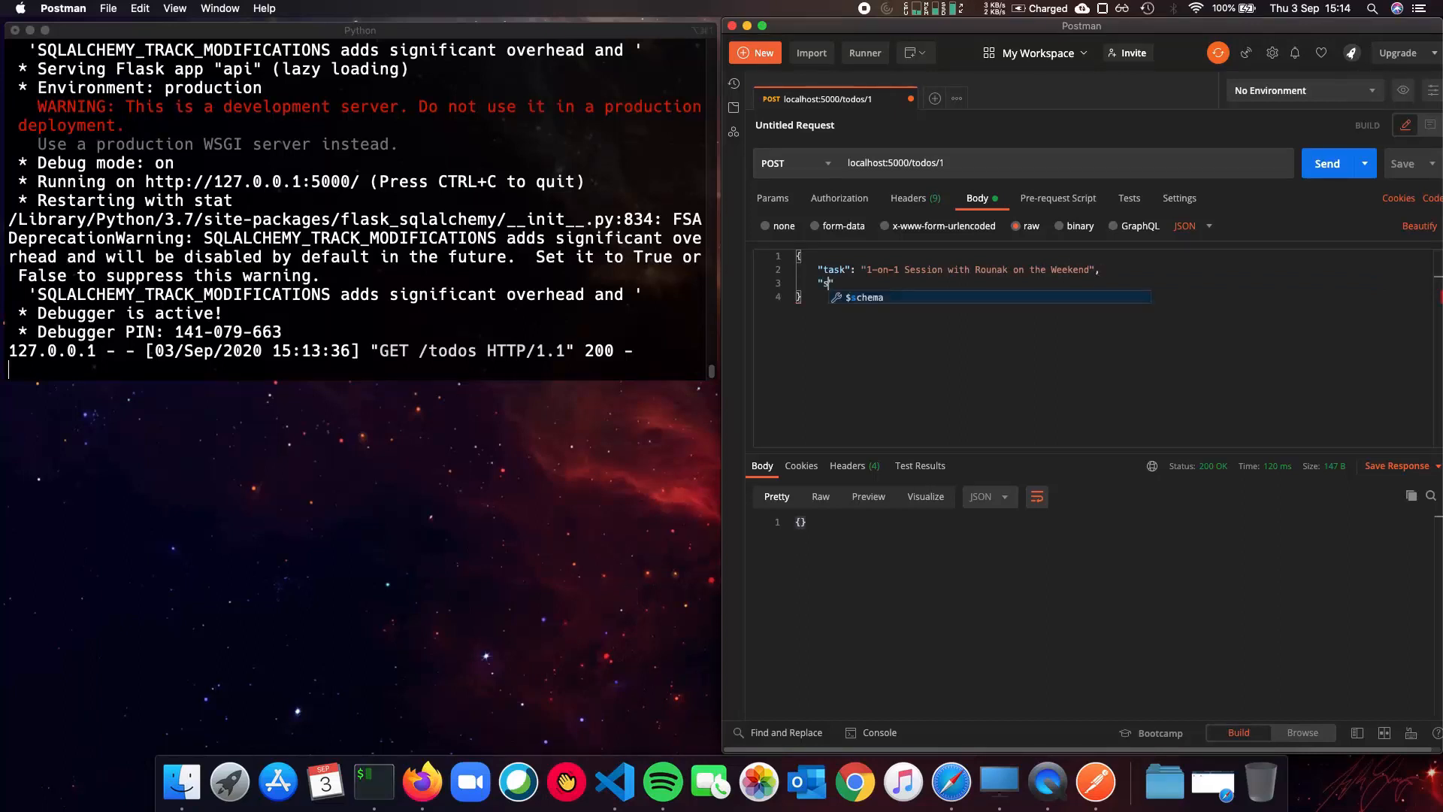
type("ummary")
key("Right")
type(": \"")
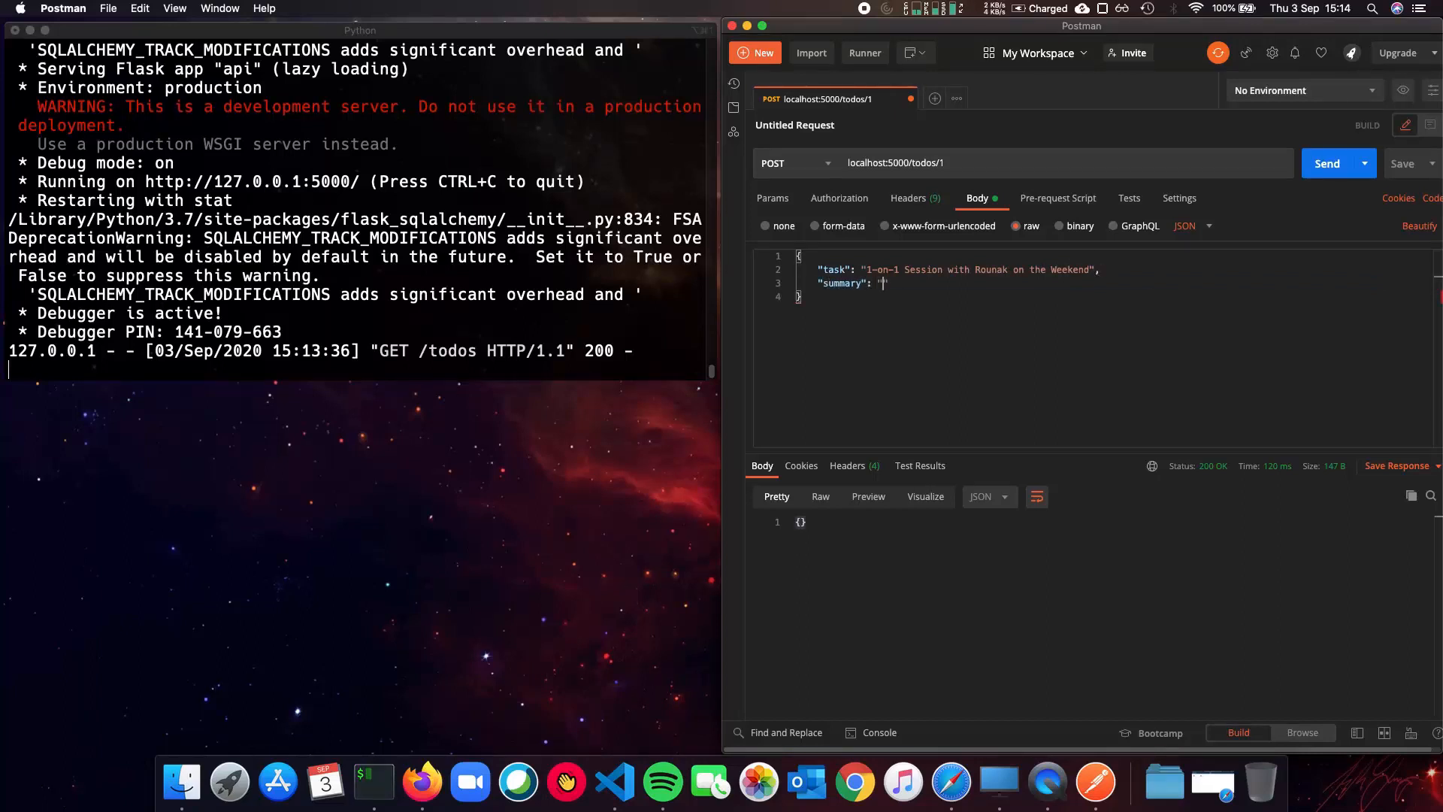
type("Talk about P")
type("yt")
type("hon")
type(", ")
type("JOb")
key("BackSpace")
key("BackSpace")
type("o")
type("s")
key("BackSpace")
type("b/")
type("Internshi")
key("BackSpace")
key("BackSpace")
type("ip Proj")
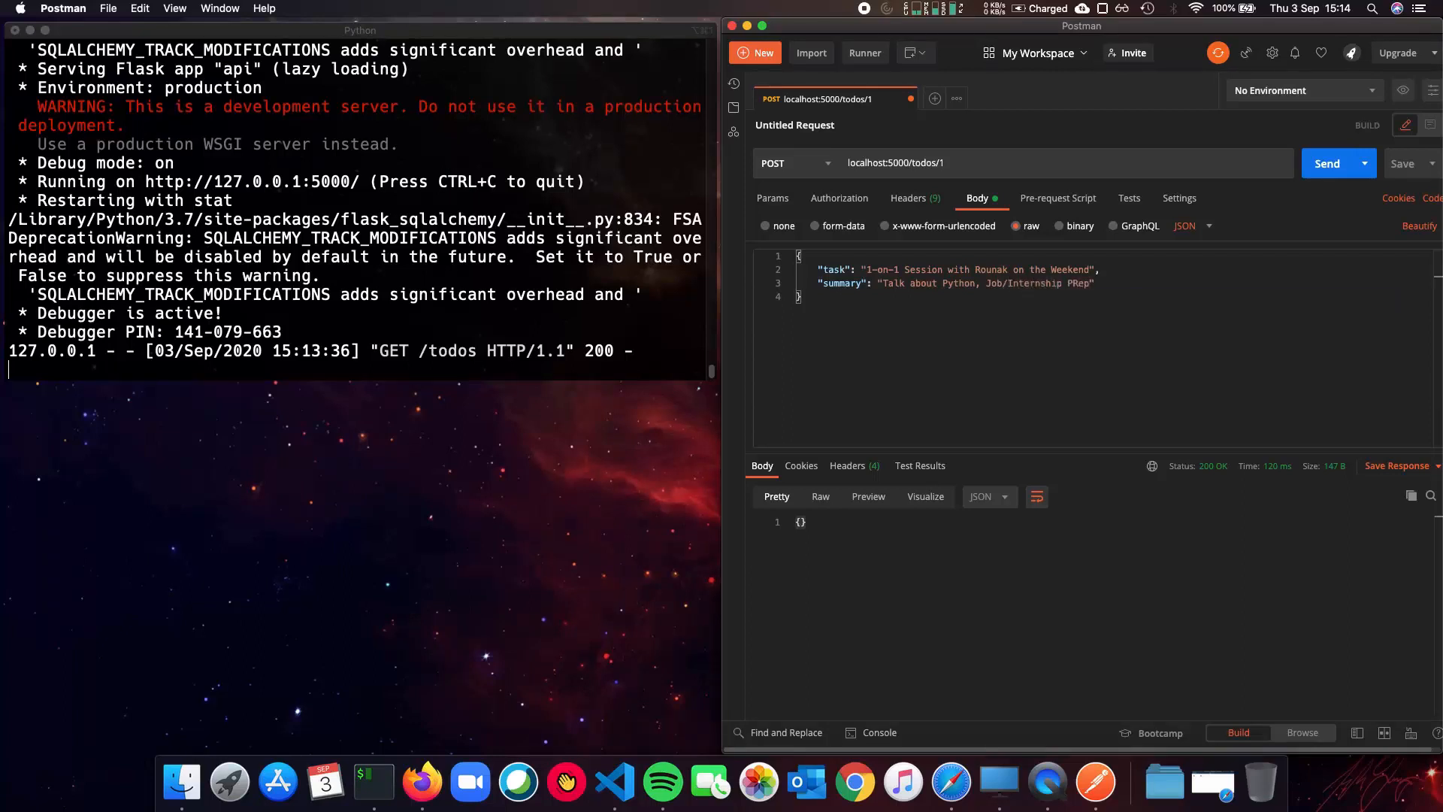
key("BackSpace")
key("BackSpace")
type("ep, ")
type("etc.")
key("Right")
left_click(1328, 165)
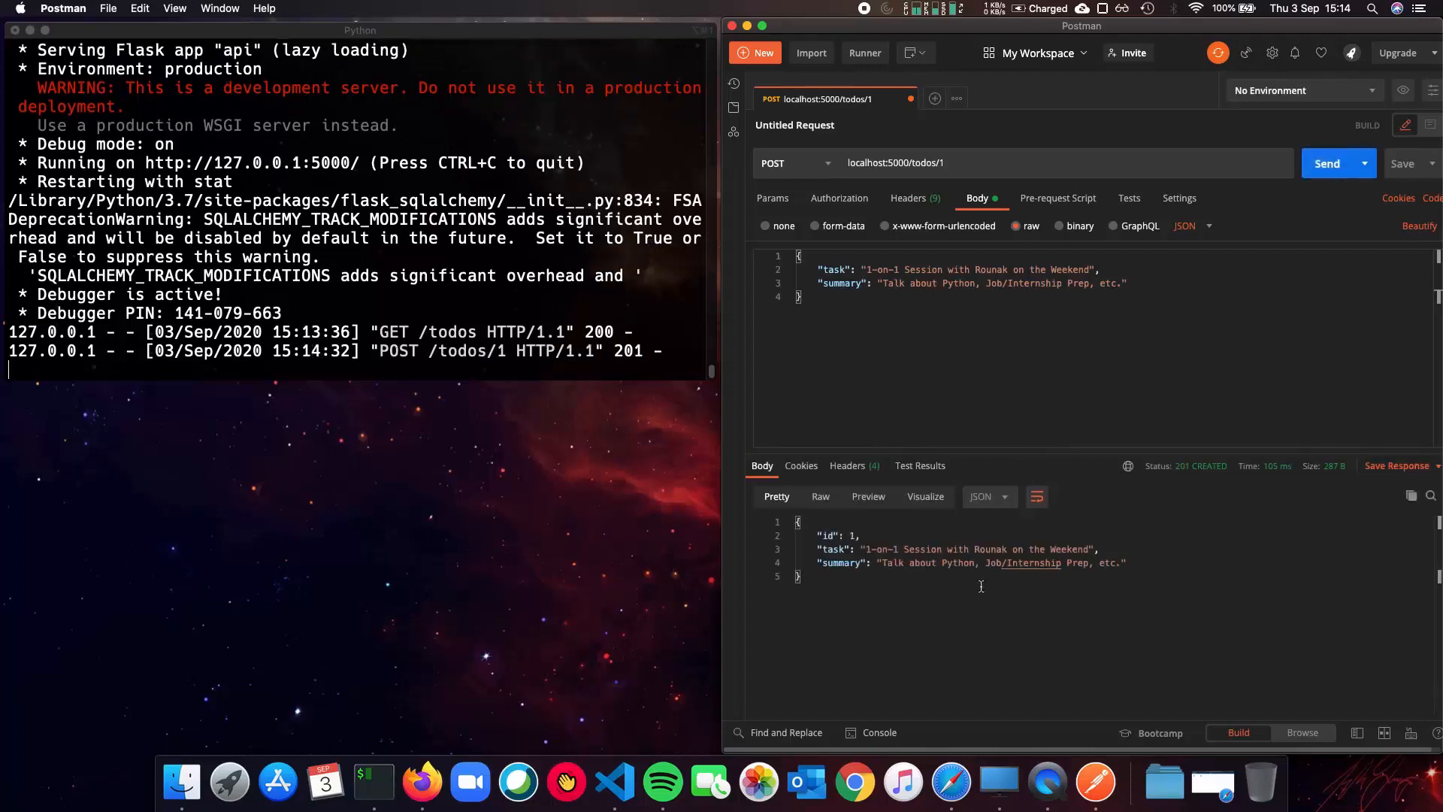
Send GET localhost:5000/todos to confirm todo 1 is listed
left_click(789, 161)
left_click(772, 194)
left_click(965, 163)
key("BackSpace")
key("BackSpace")
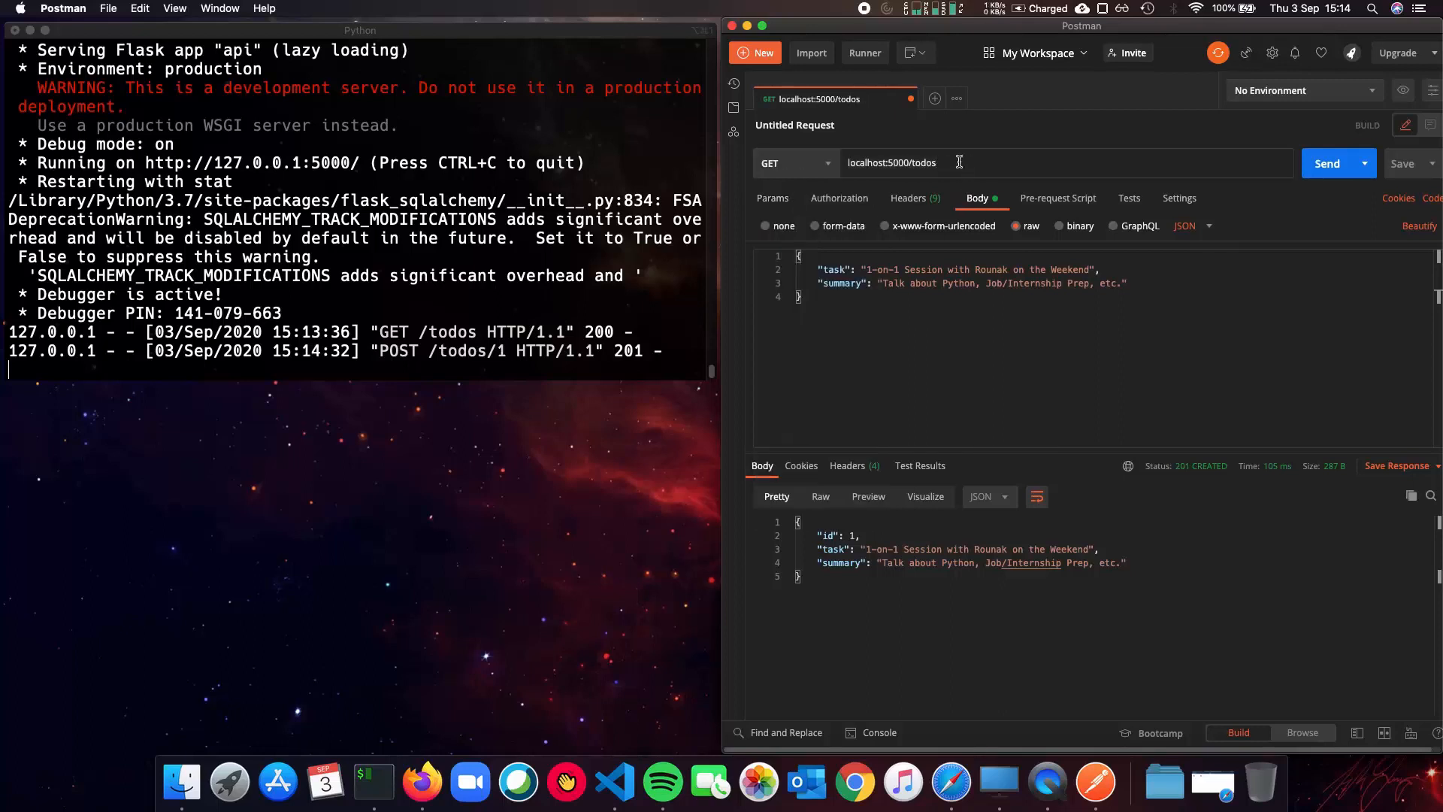
left_click(1327, 164)
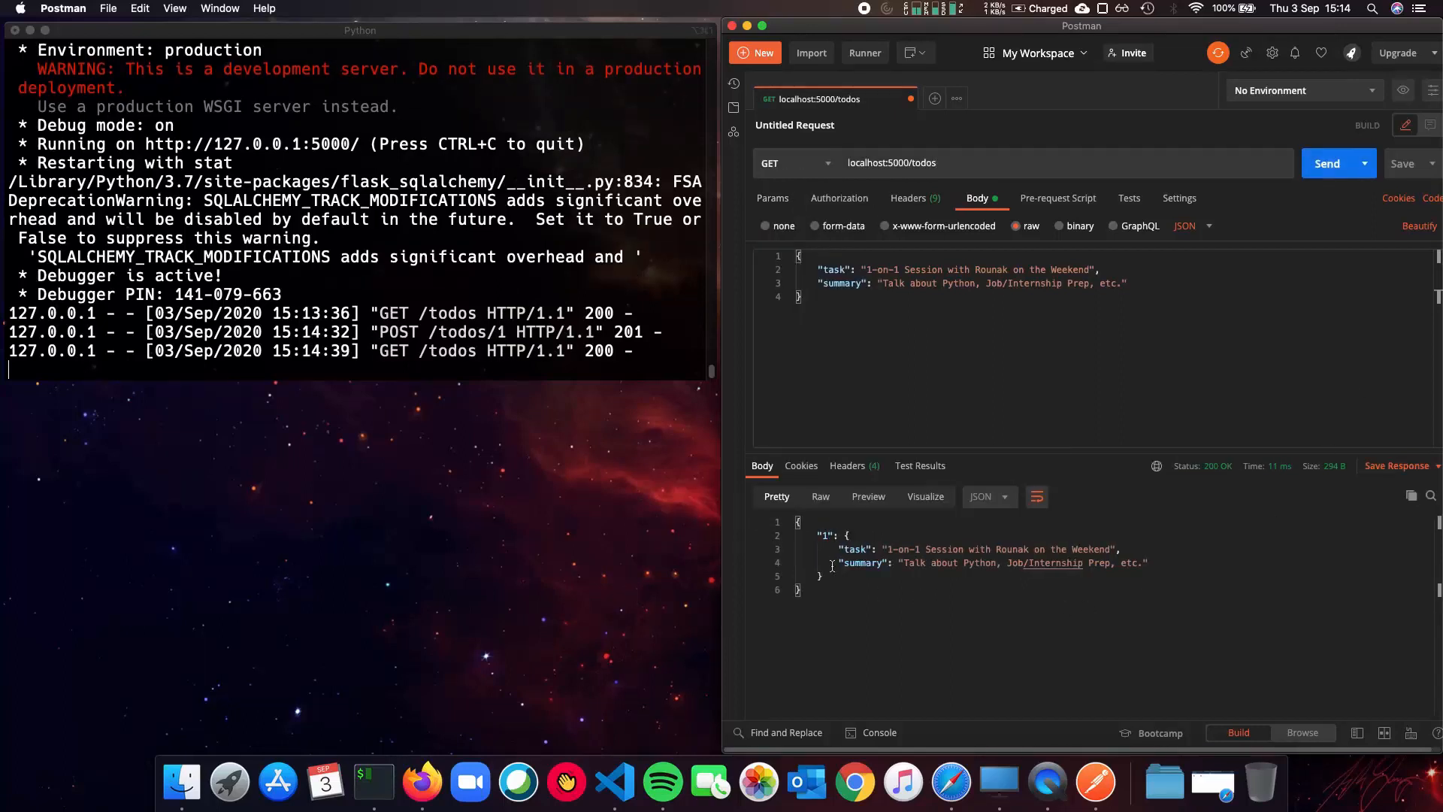
POST todo 2 'Subscribe to Programming KNowledge' with summary 'Go to youtube and do this.' to /todos/2
left_click(791, 163)
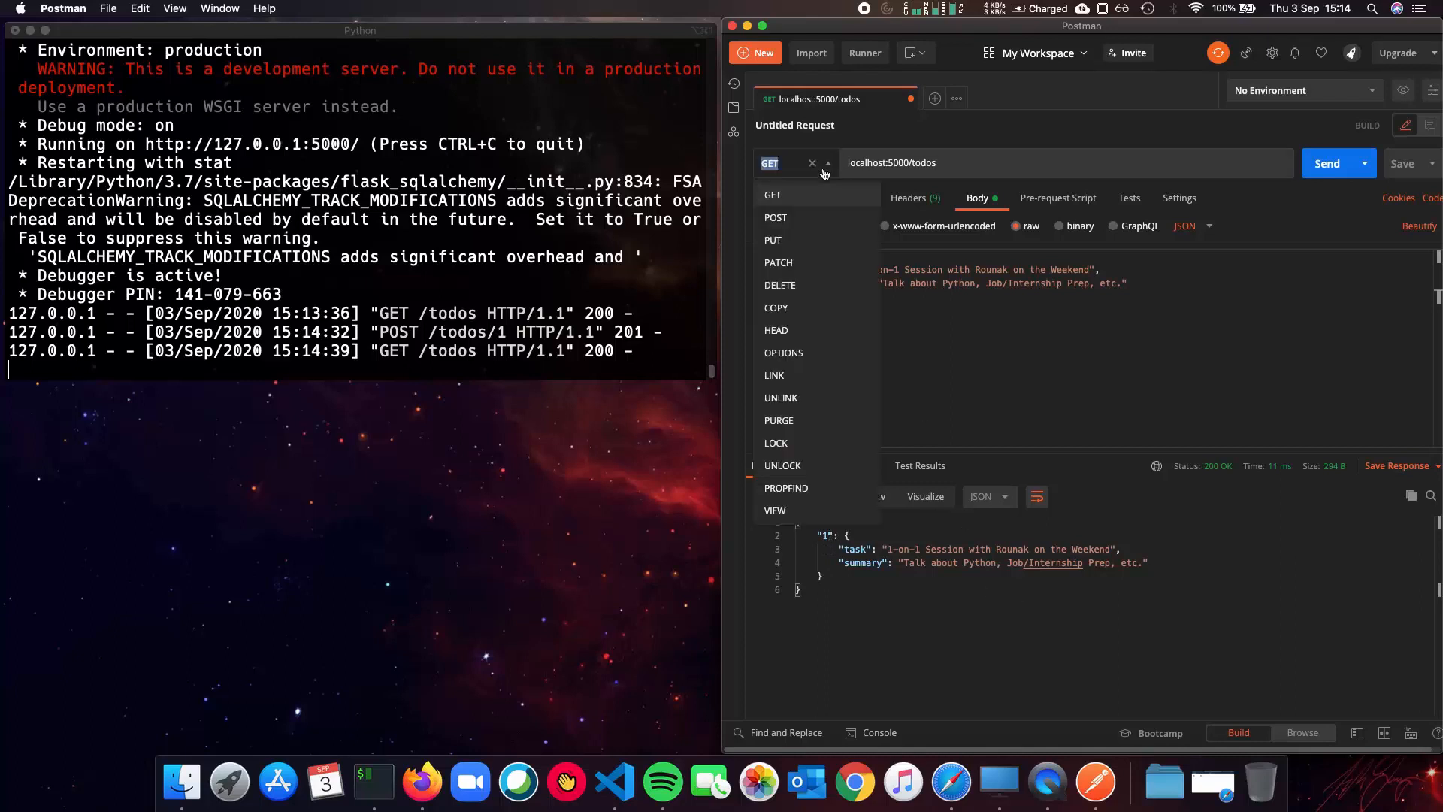
left_click(789, 216)
left_click(1006, 162)
type("/")
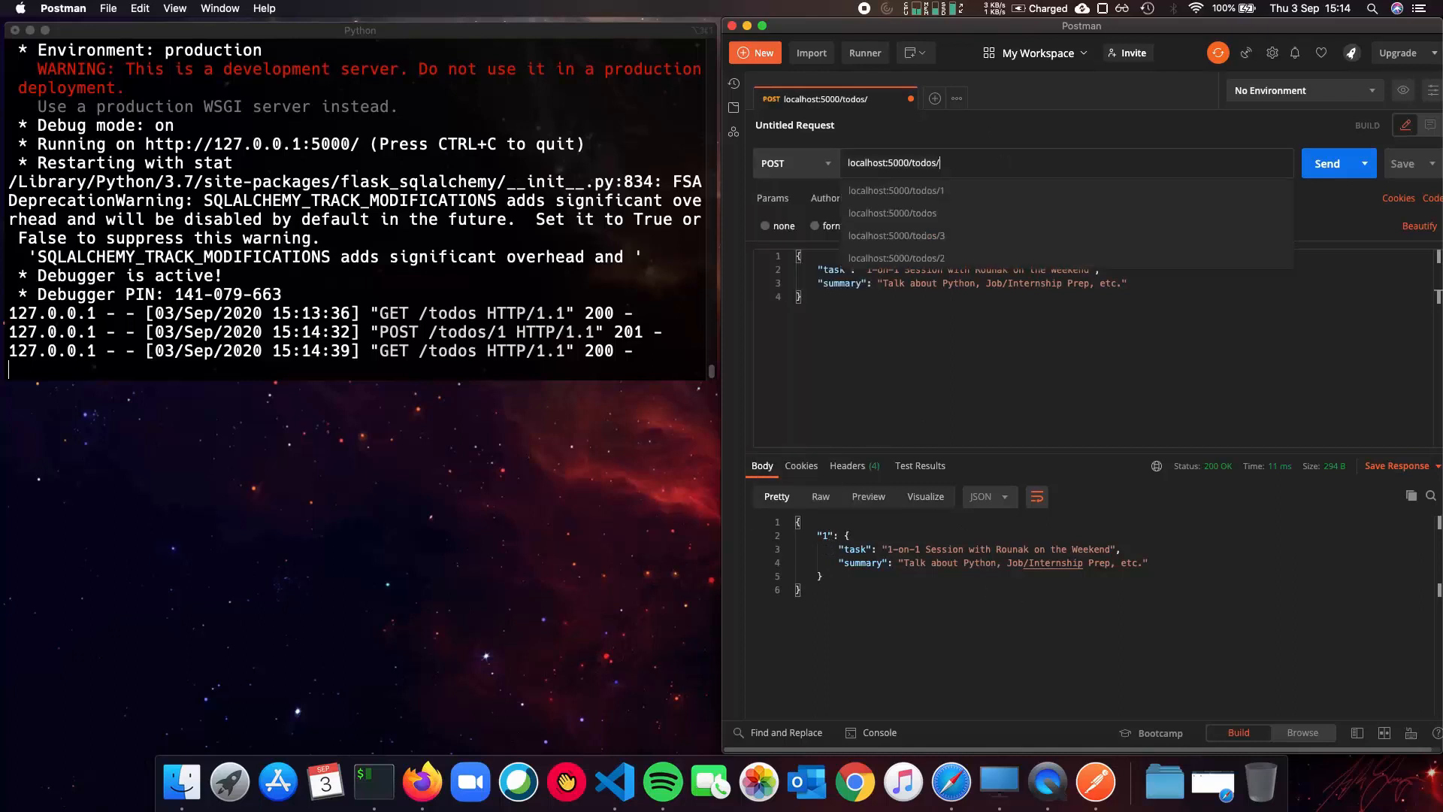
type("2")
left_click(922, 314)
left_click(866, 269)
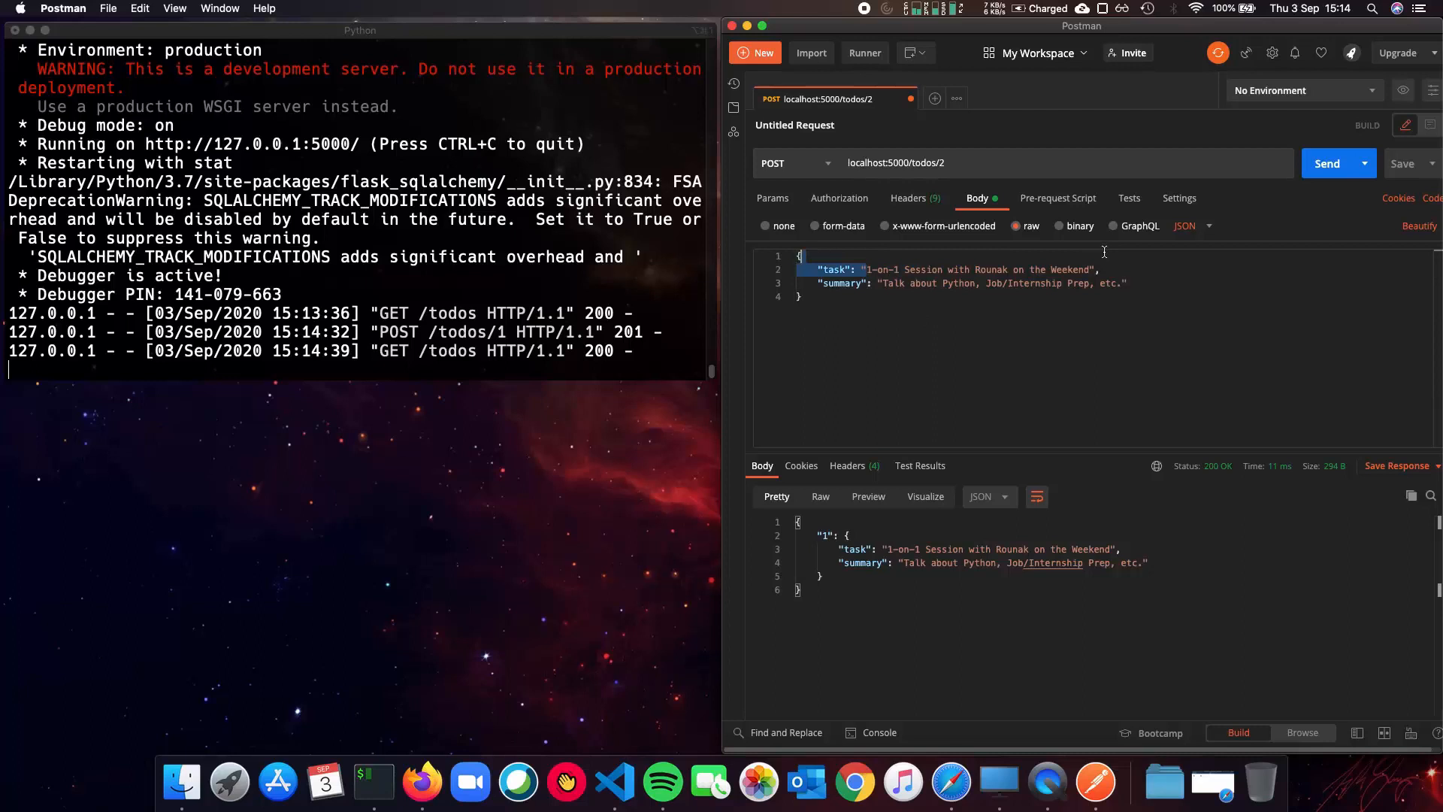
left_click(1091, 268, "shift")
type("S")
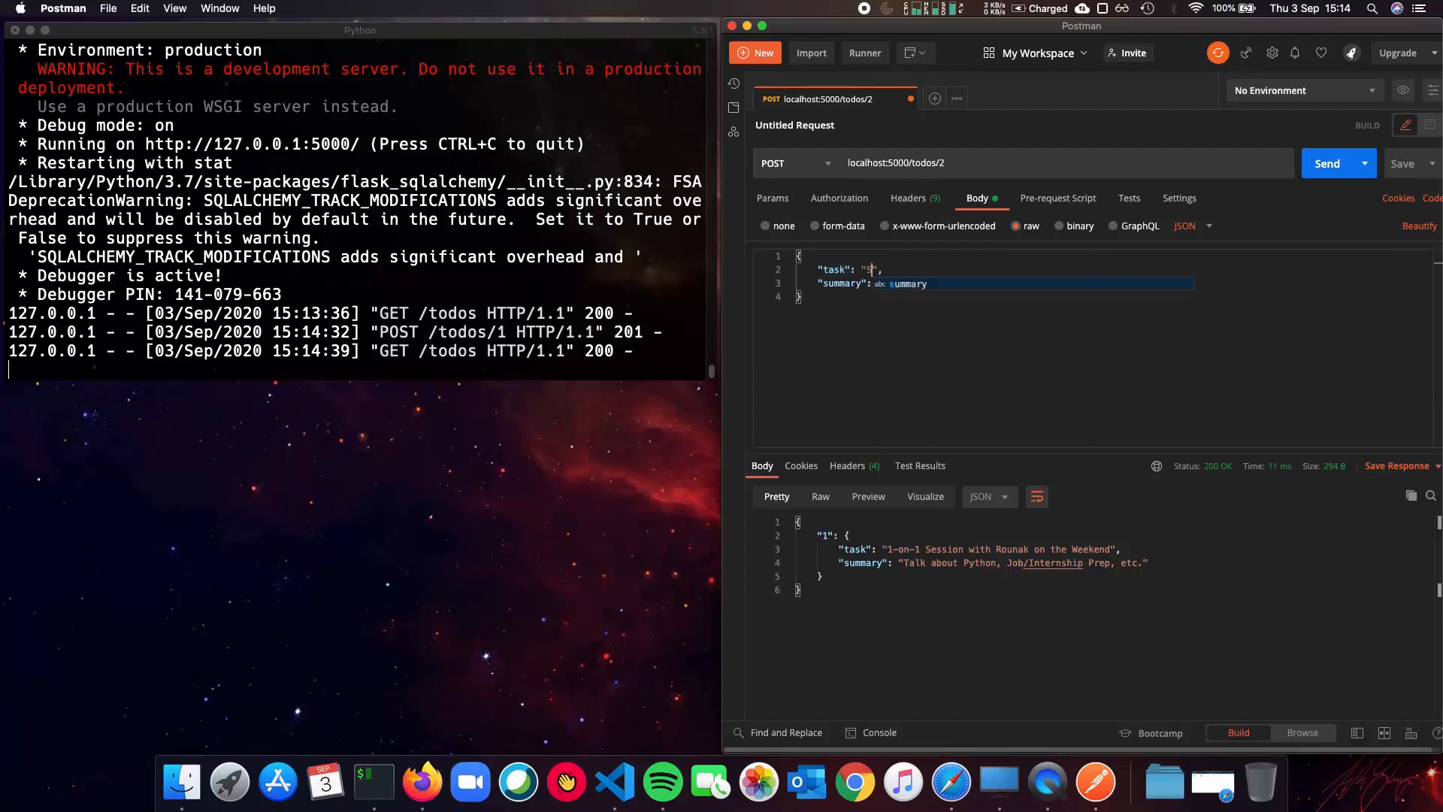
type("ubscribe to Pr")
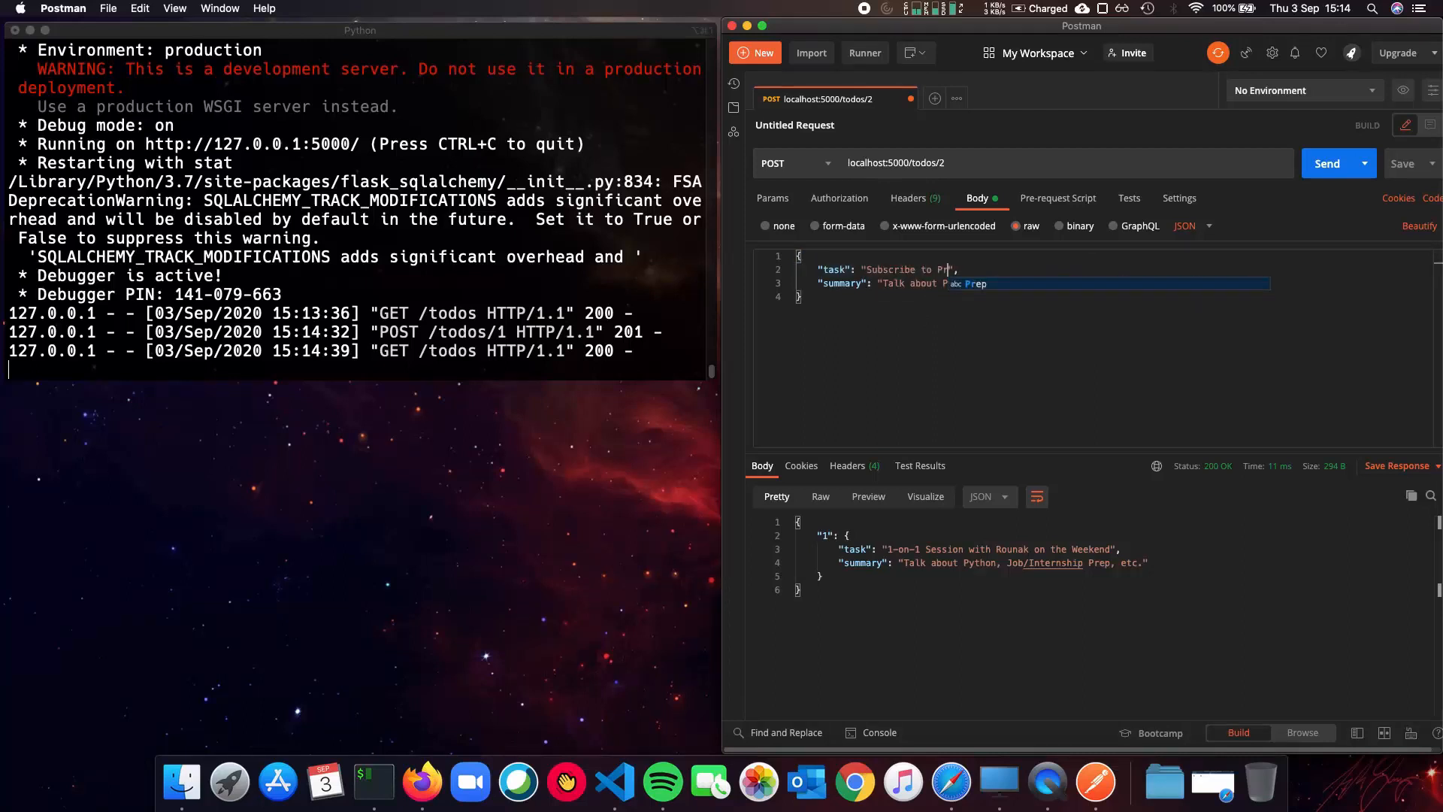
type("ogramming KNowle")
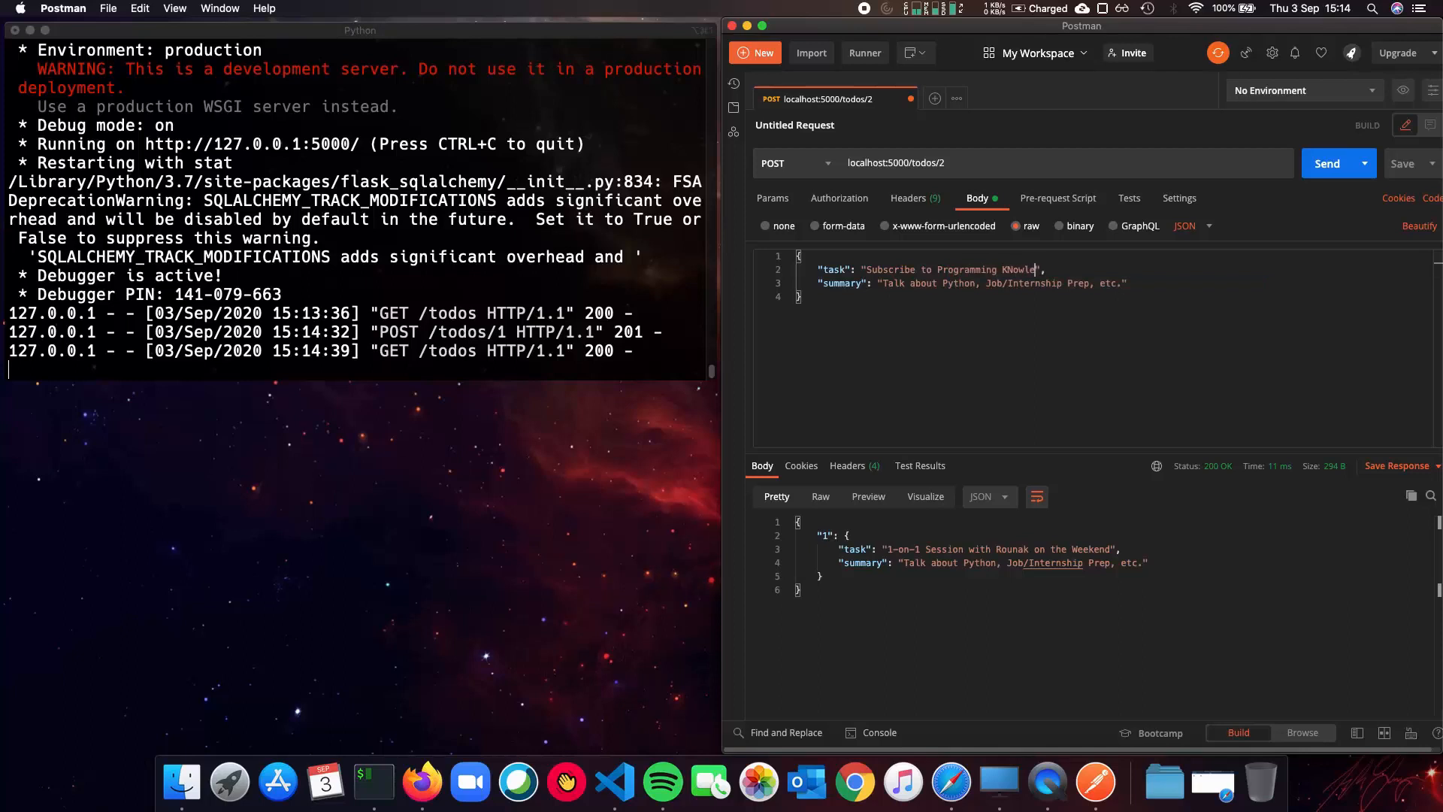
type("dge")
left_click(888, 284)
left_click_drag(883, 283, 1124, 283)
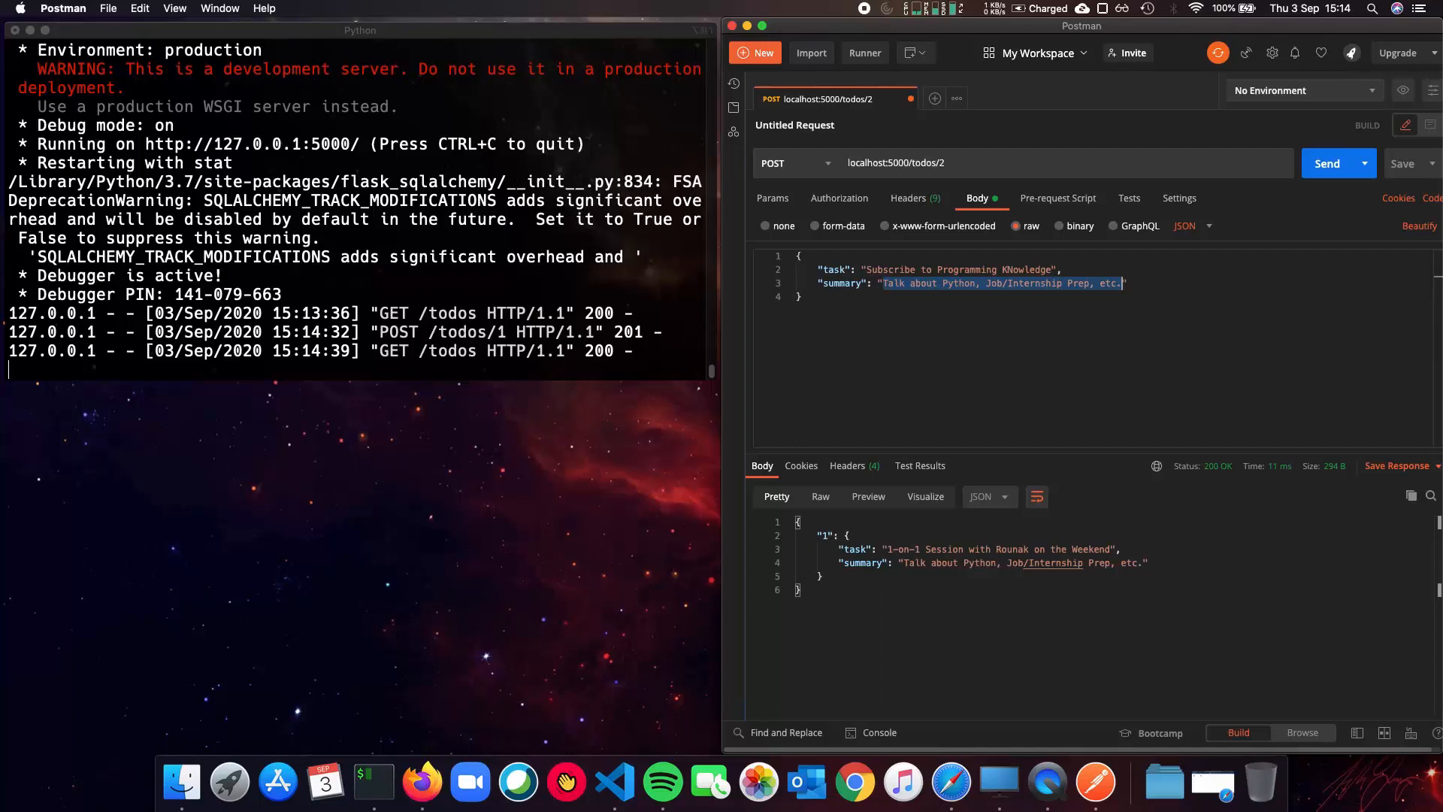
type("Go to youtu")
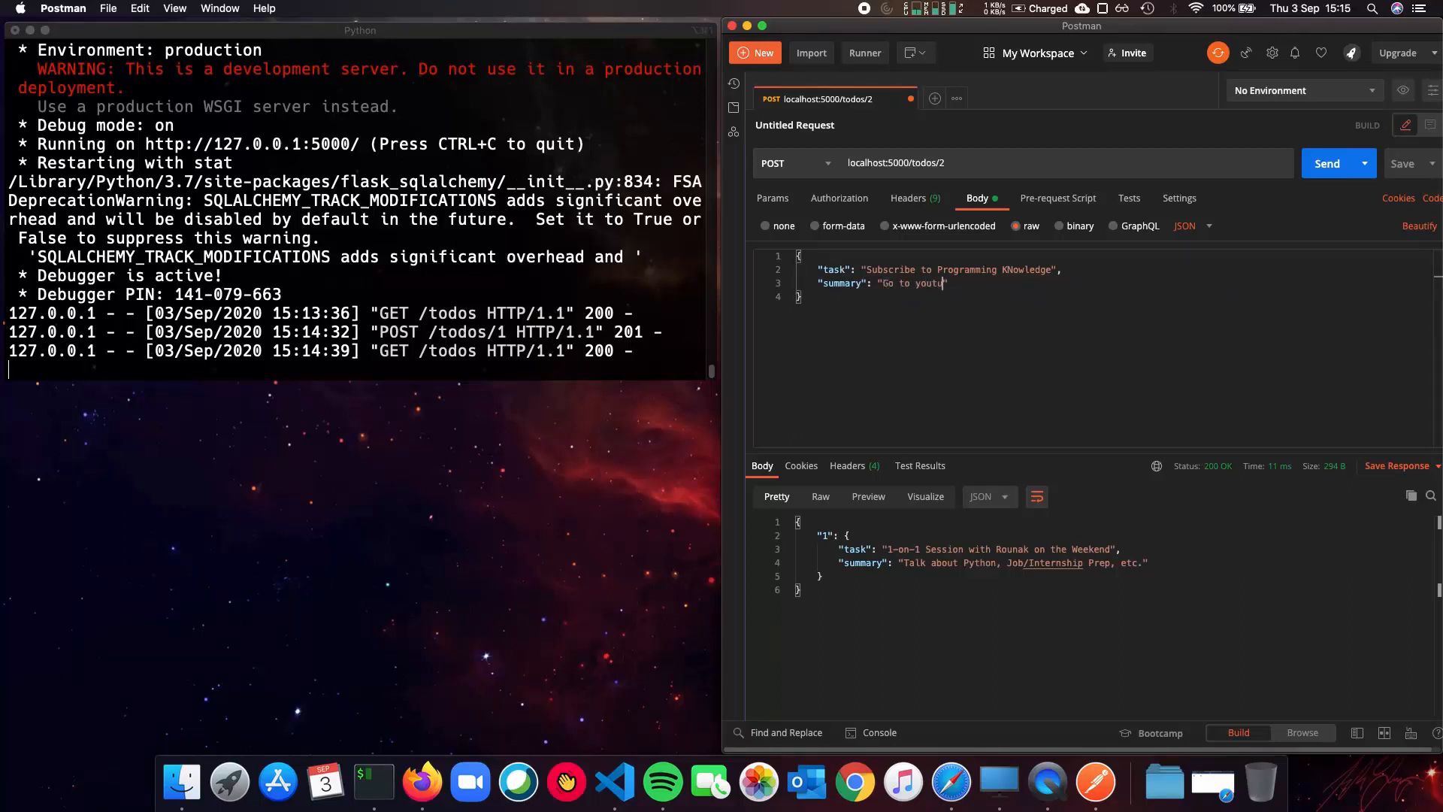
type("be and do th")
type("is.")
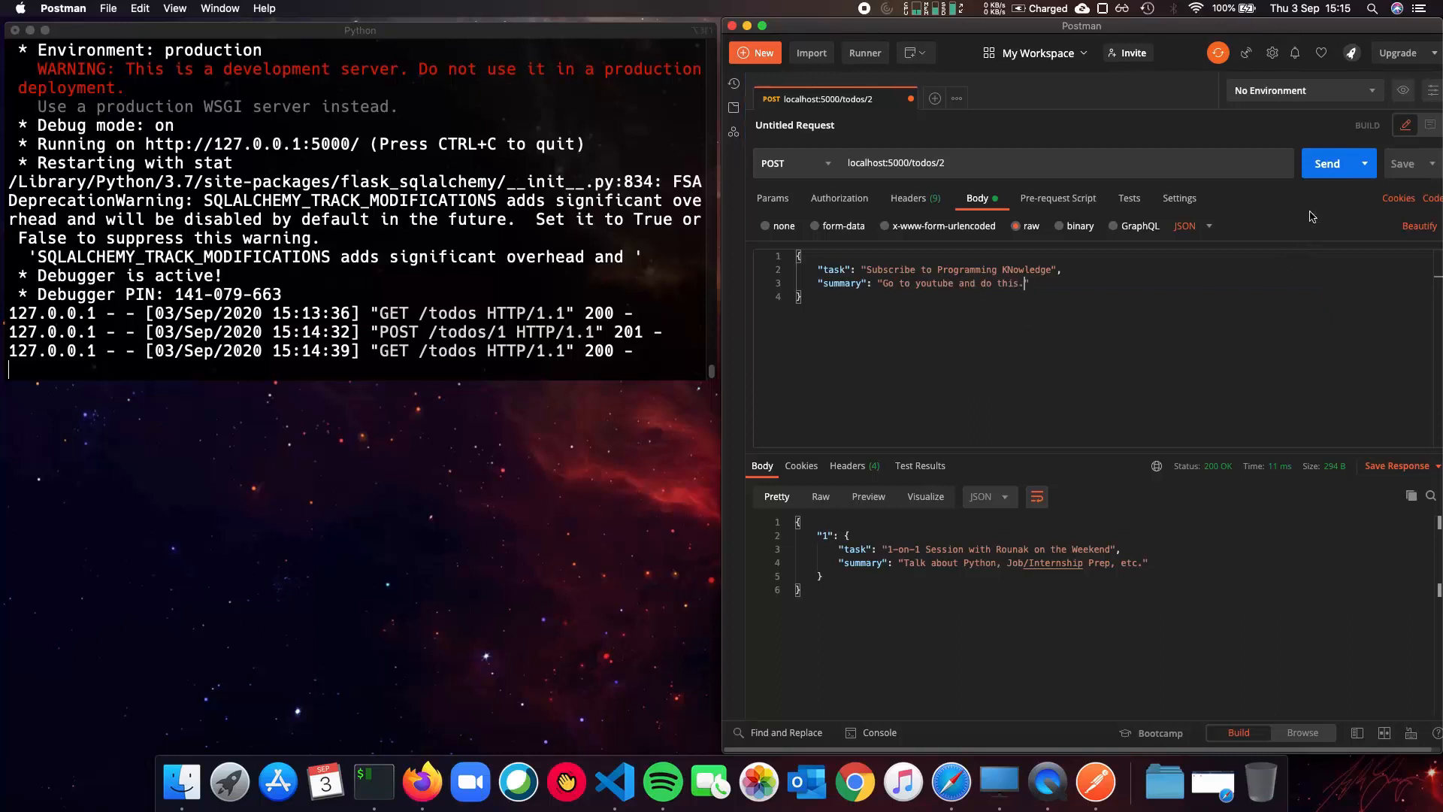
left_click(1319, 165)
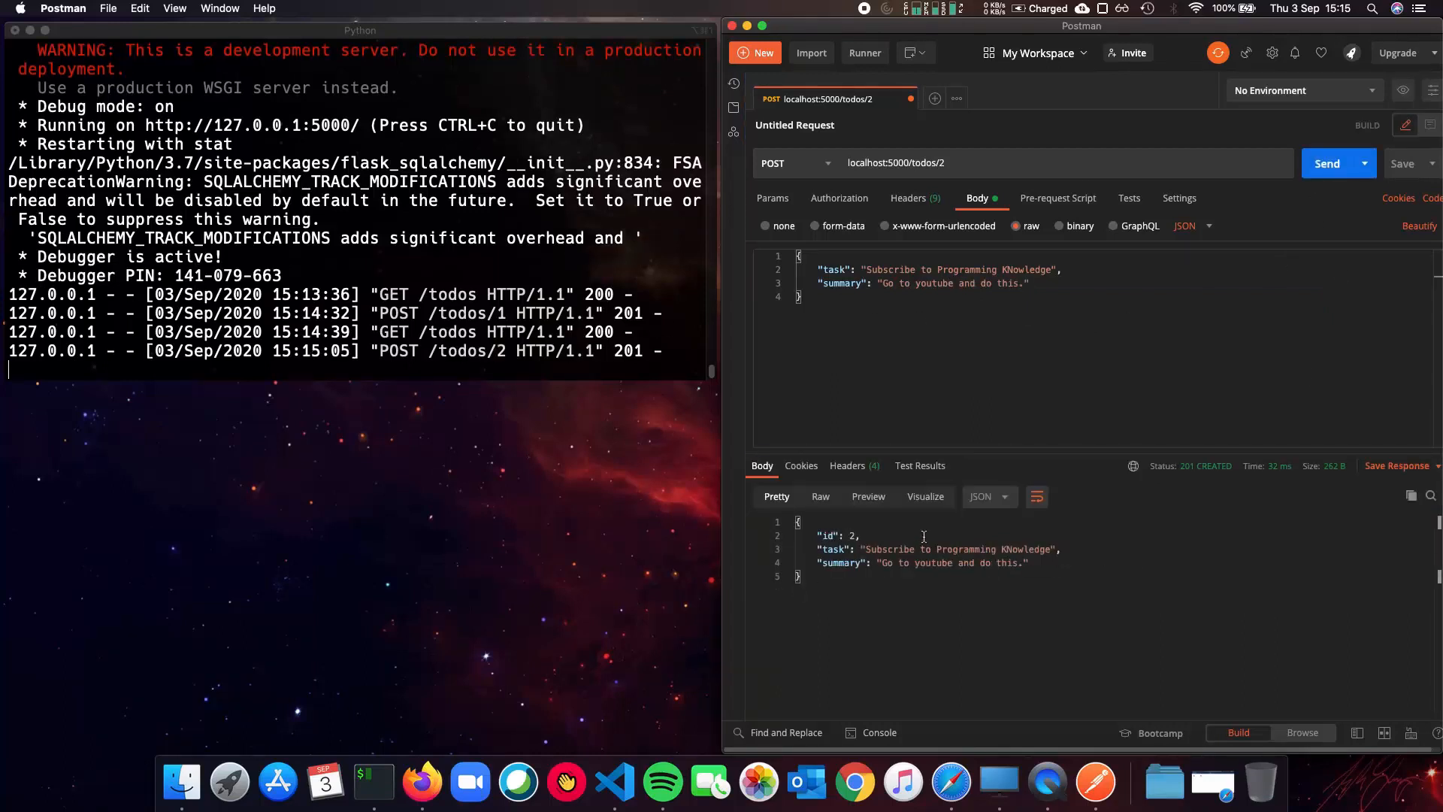
Send GET localhost:5000/todos and highlight todos 1 and 2 in the response
left_click(783, 164)
left_click(778, 194)
left_click(974, 159)
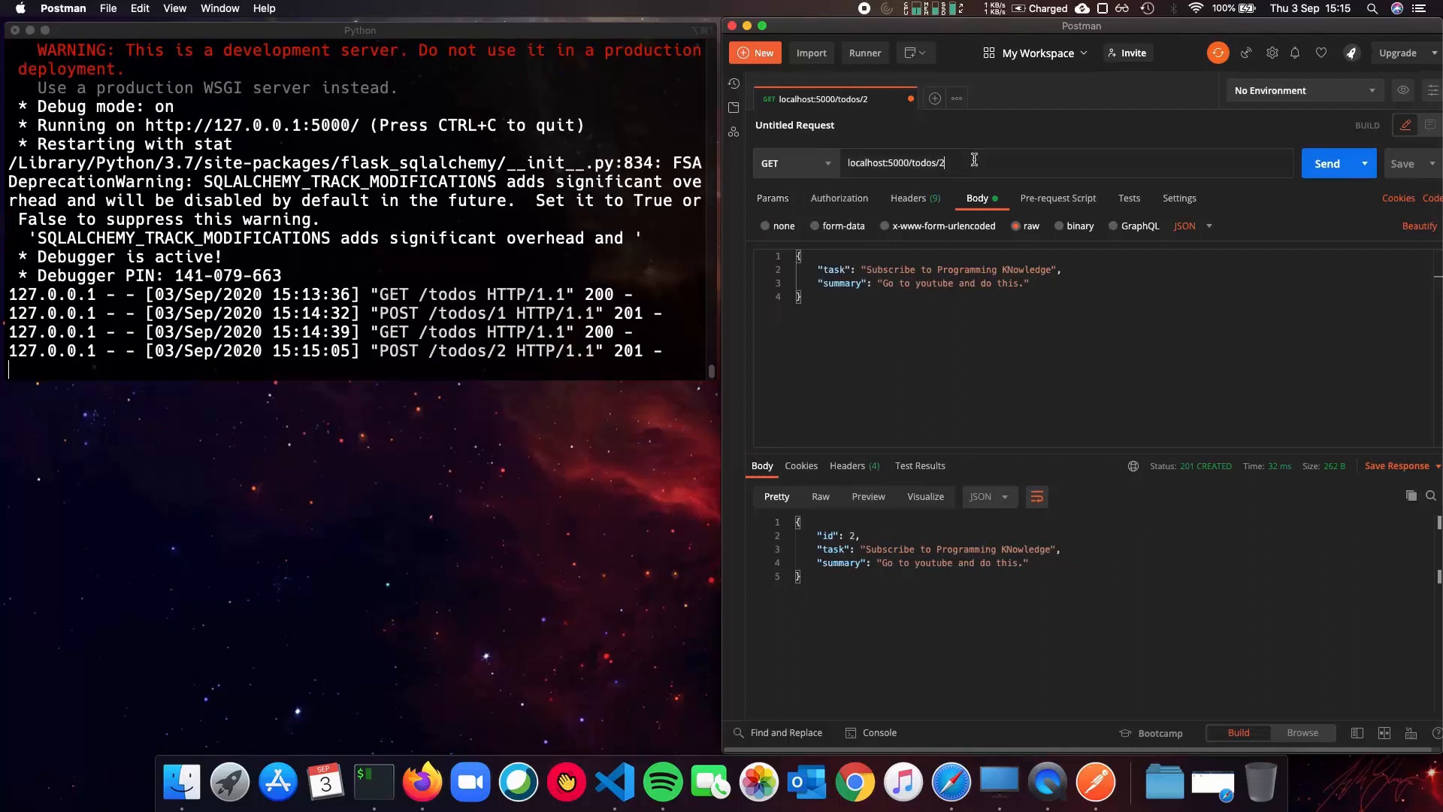
key("BackSpace")
key("BackSpace")
left_click(1327, 163)
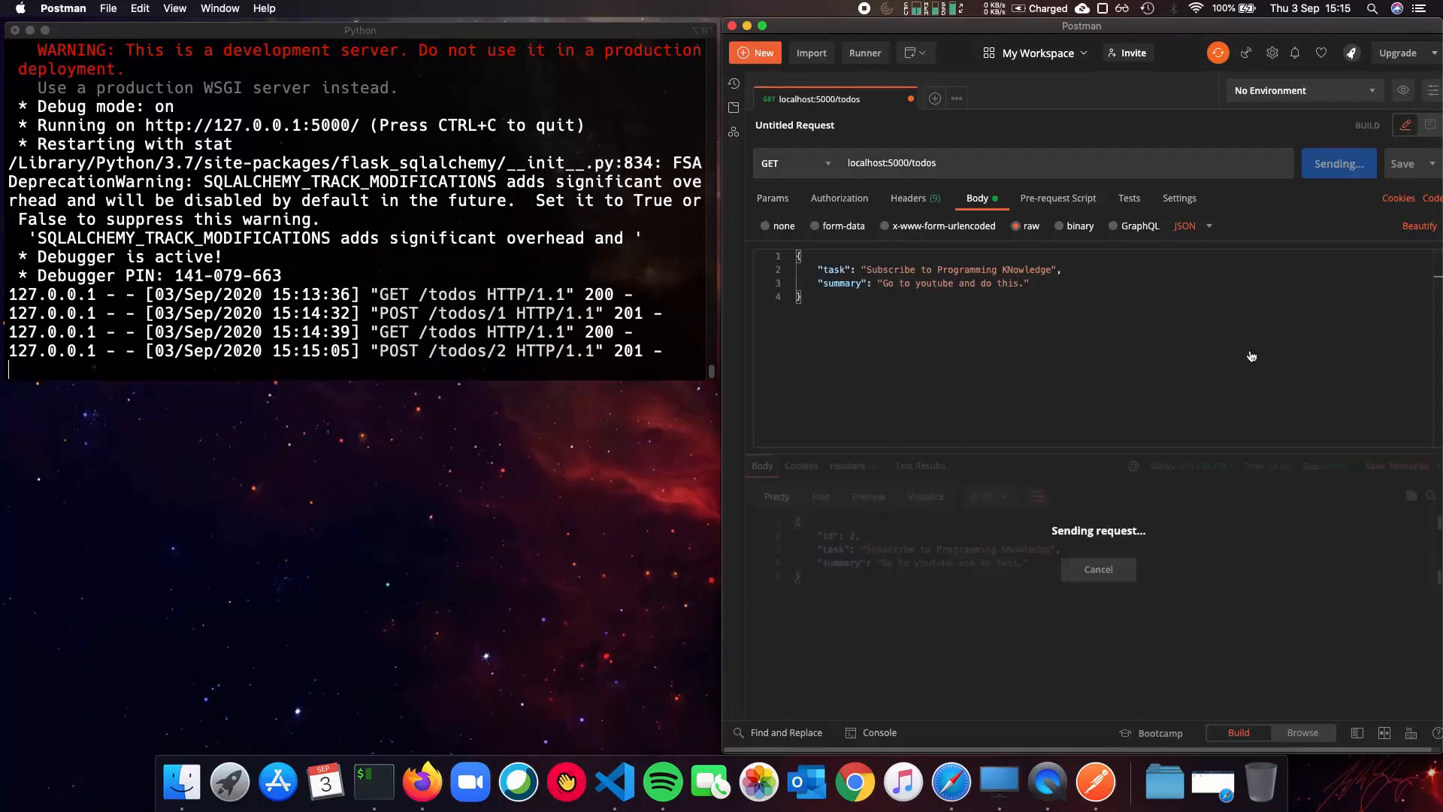
left_click_drag(904, 681, 780, 518)
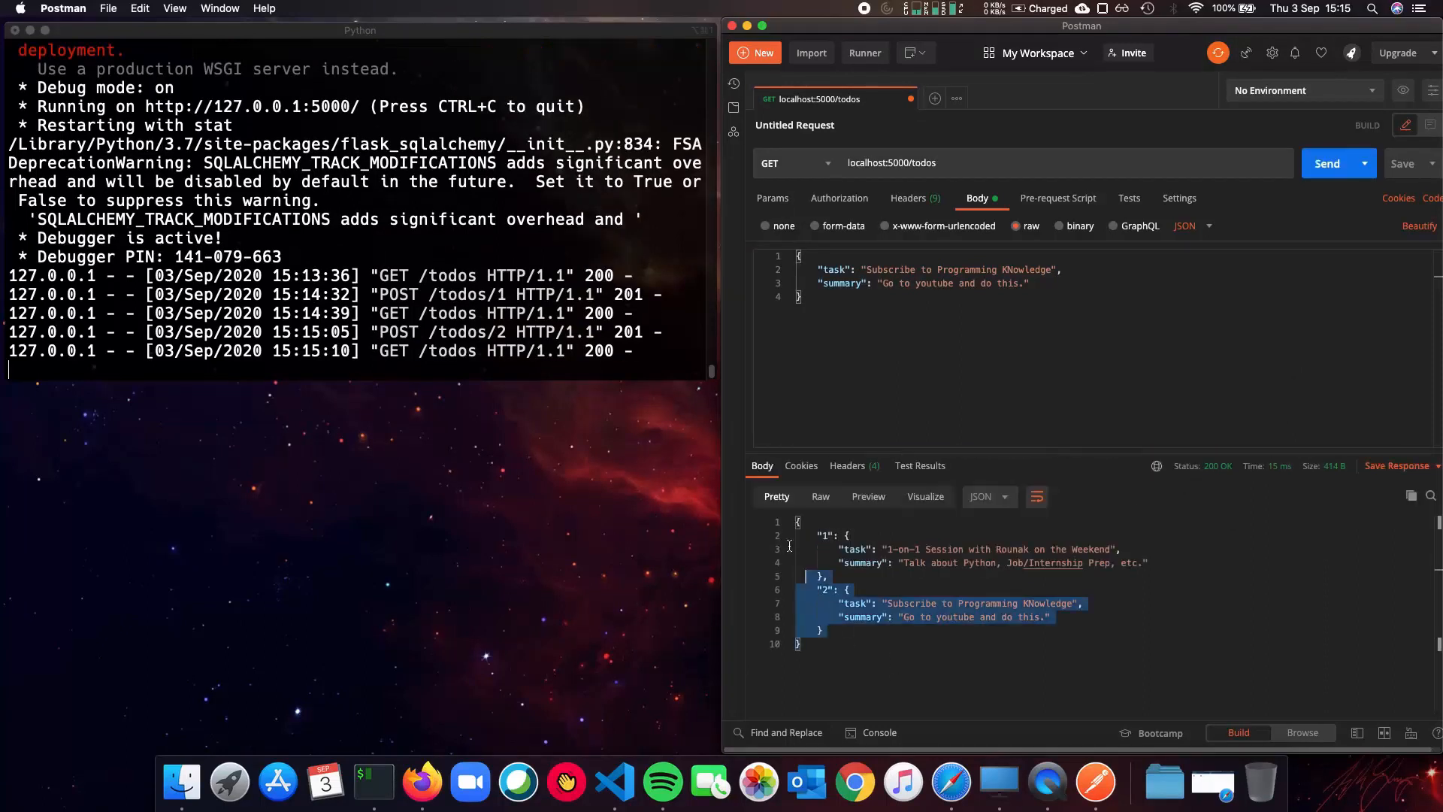
Send DELETE localhost:5000/todos/2 to remove todo 2 (204 response)
left_click(778, 164)
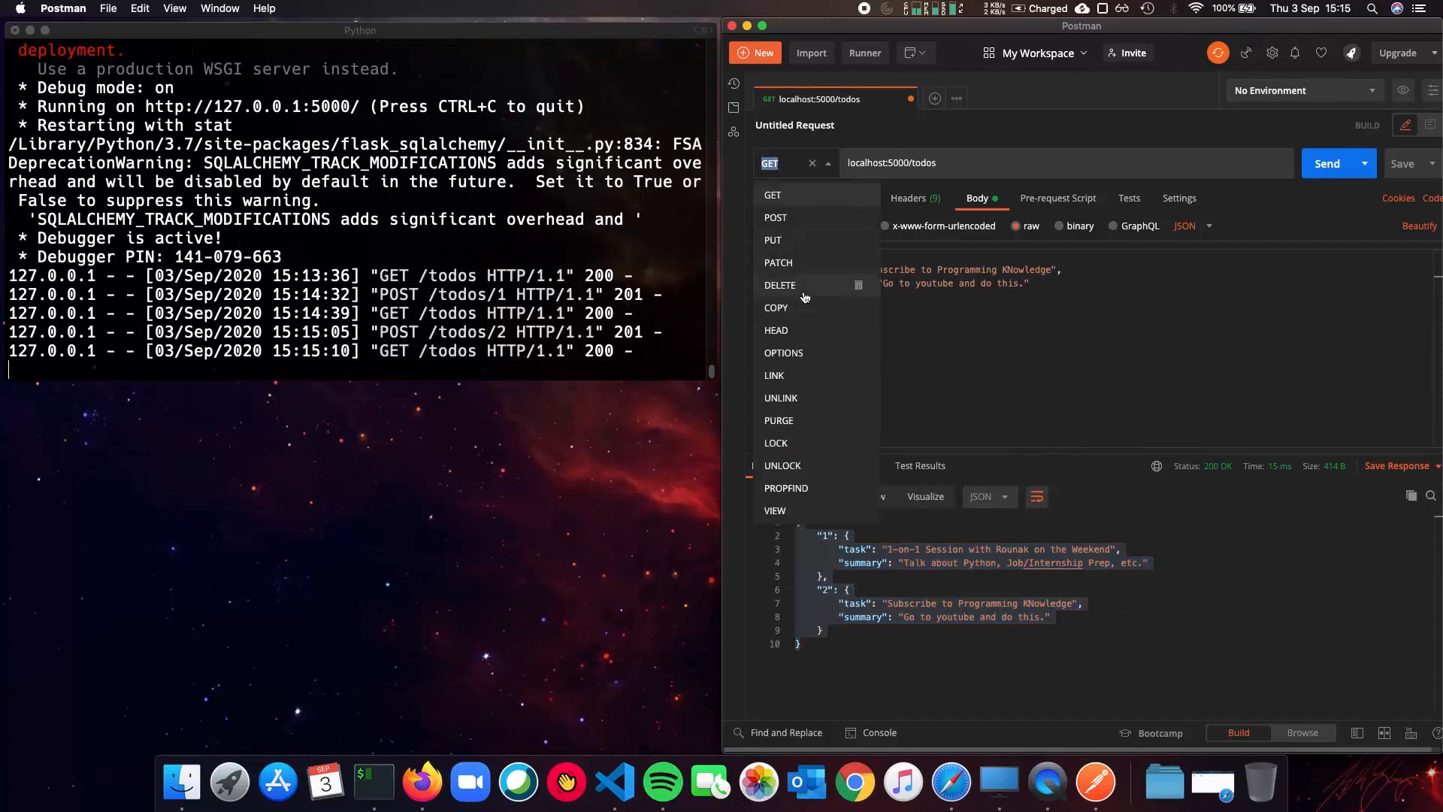
left_click(780, 286)
left_click(987, 162)
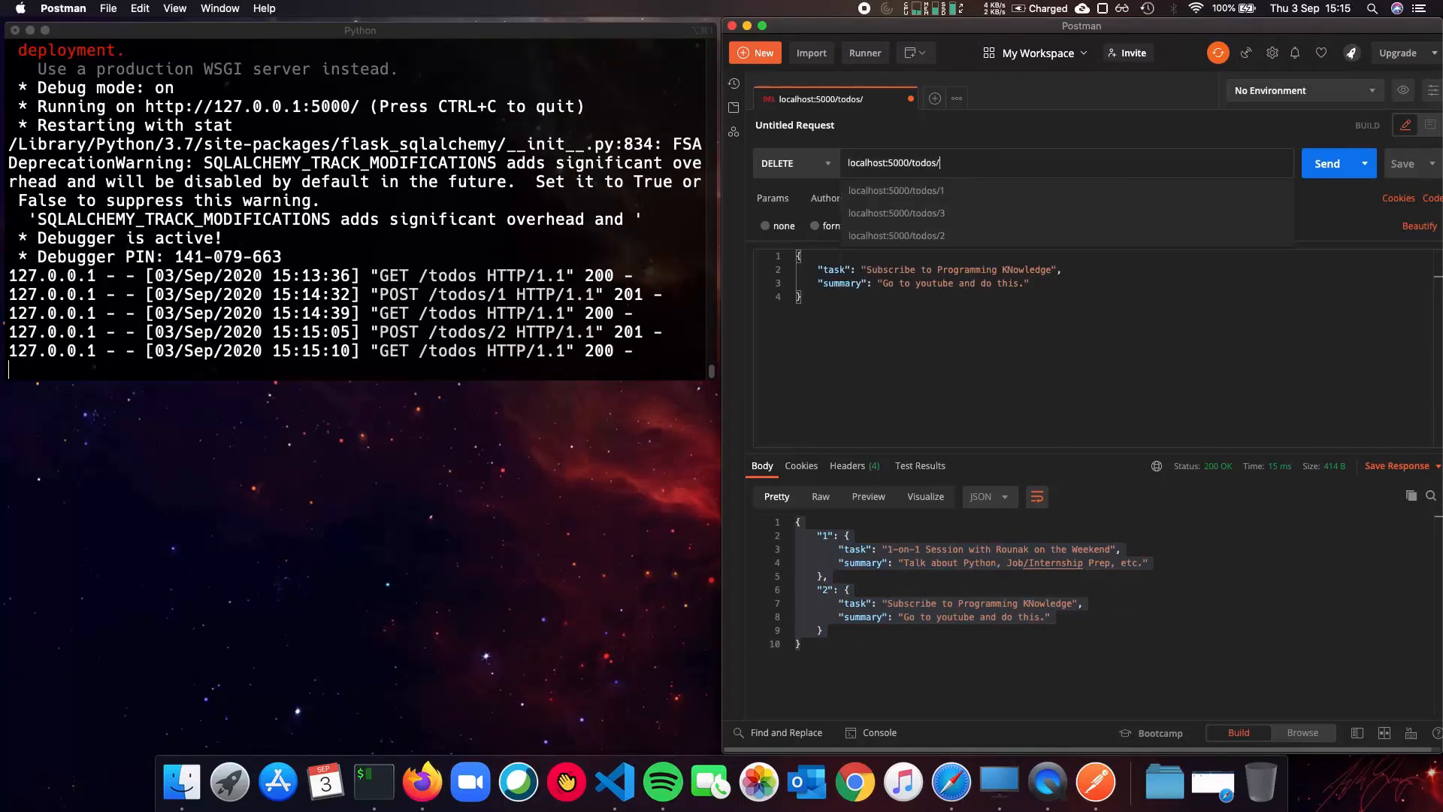
type("/2")
left_click(1319, 163)
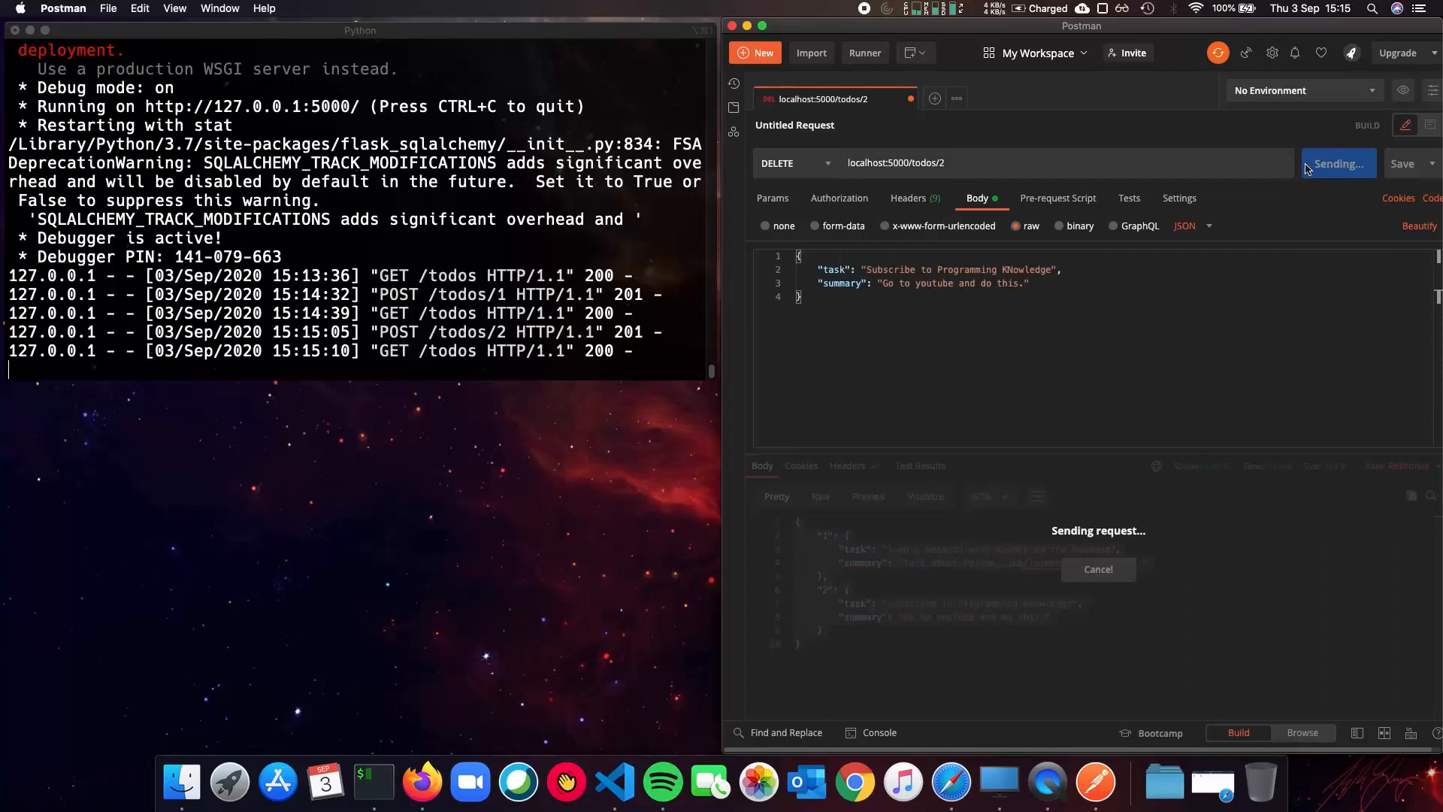
Send GET localhost:5000/todos to confirm only todo 1 remains
left_click(775, 164)
left_click(773, 195)
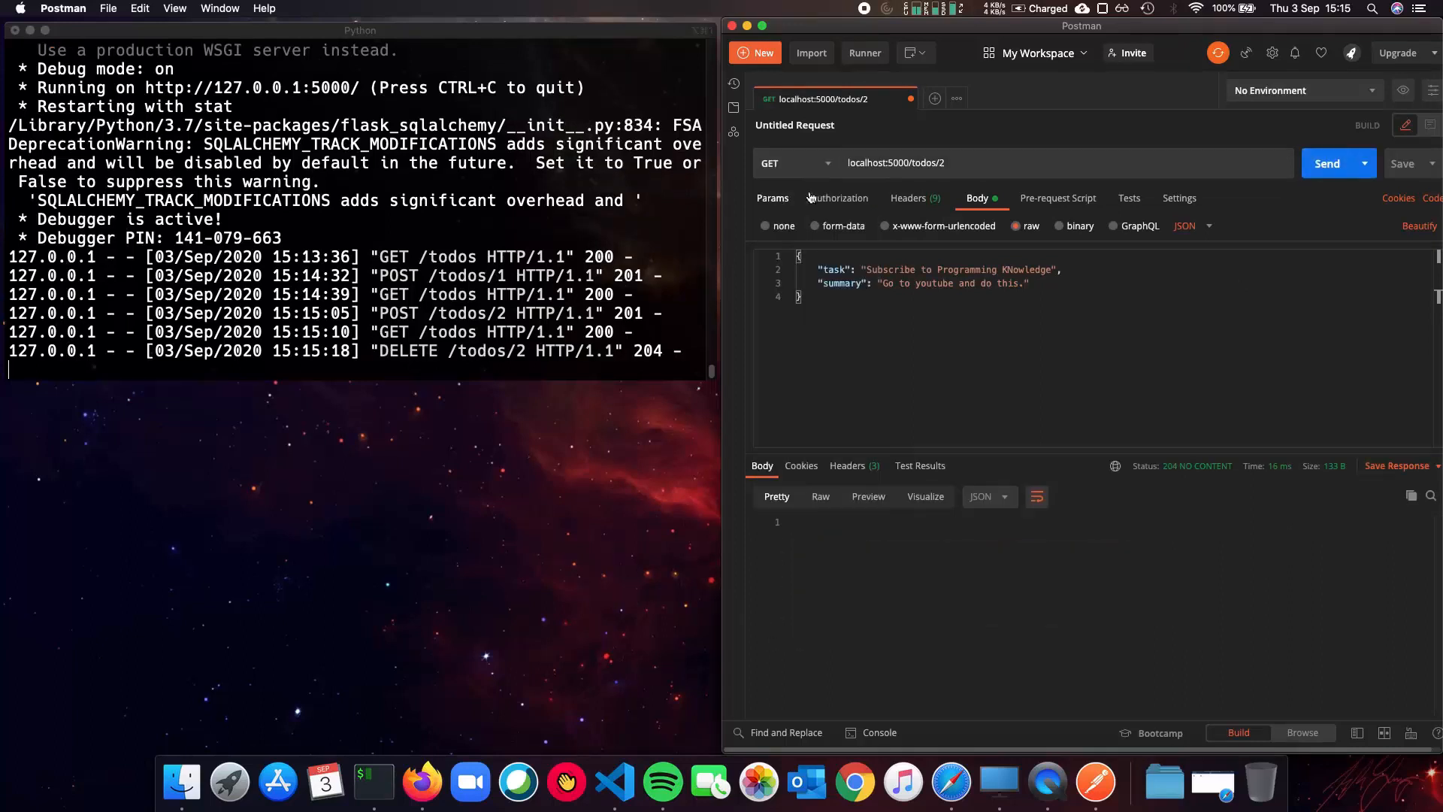
left_click(988, 163)
key("BackSpace")
key("BackSpace")
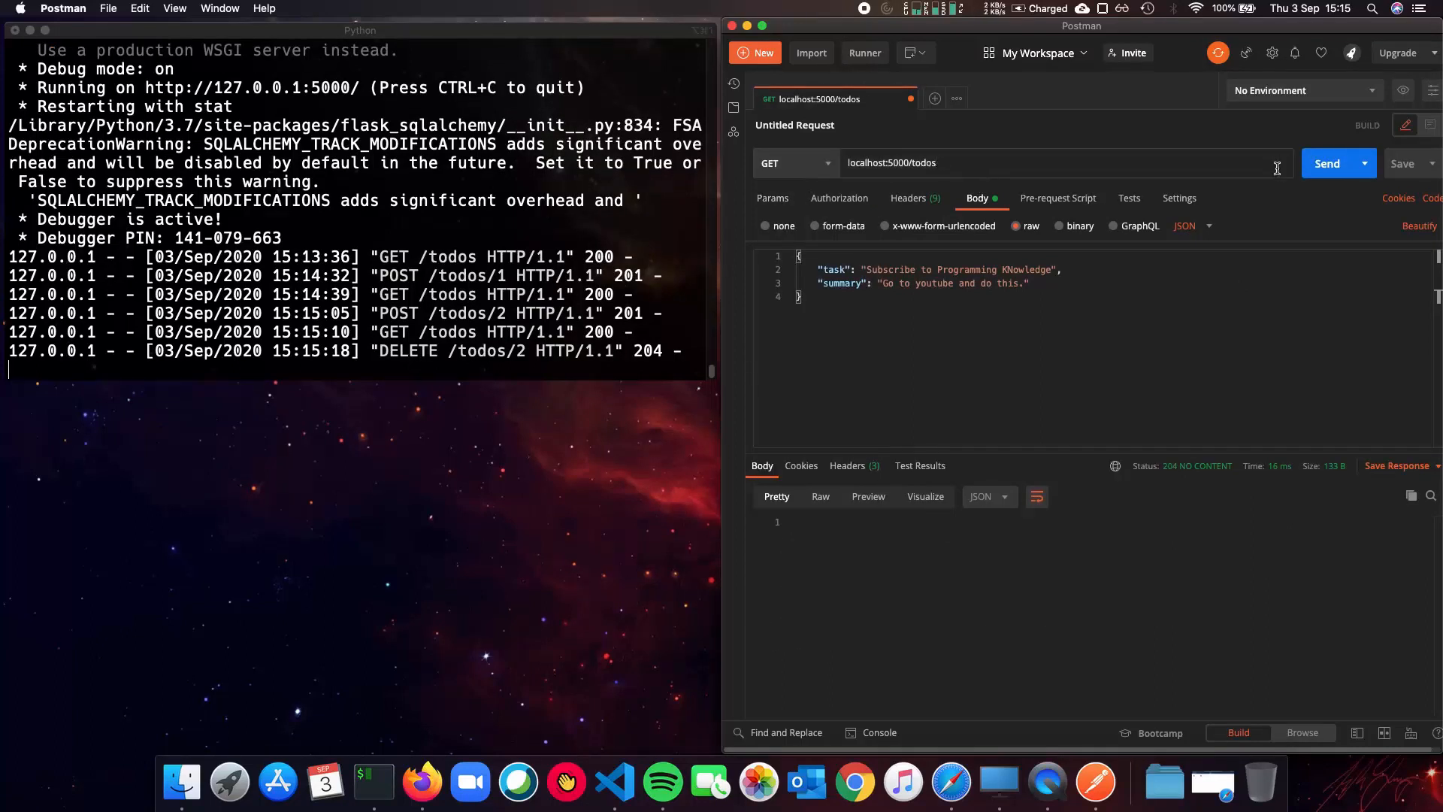
left_click(1315, 165)
key("super+a")
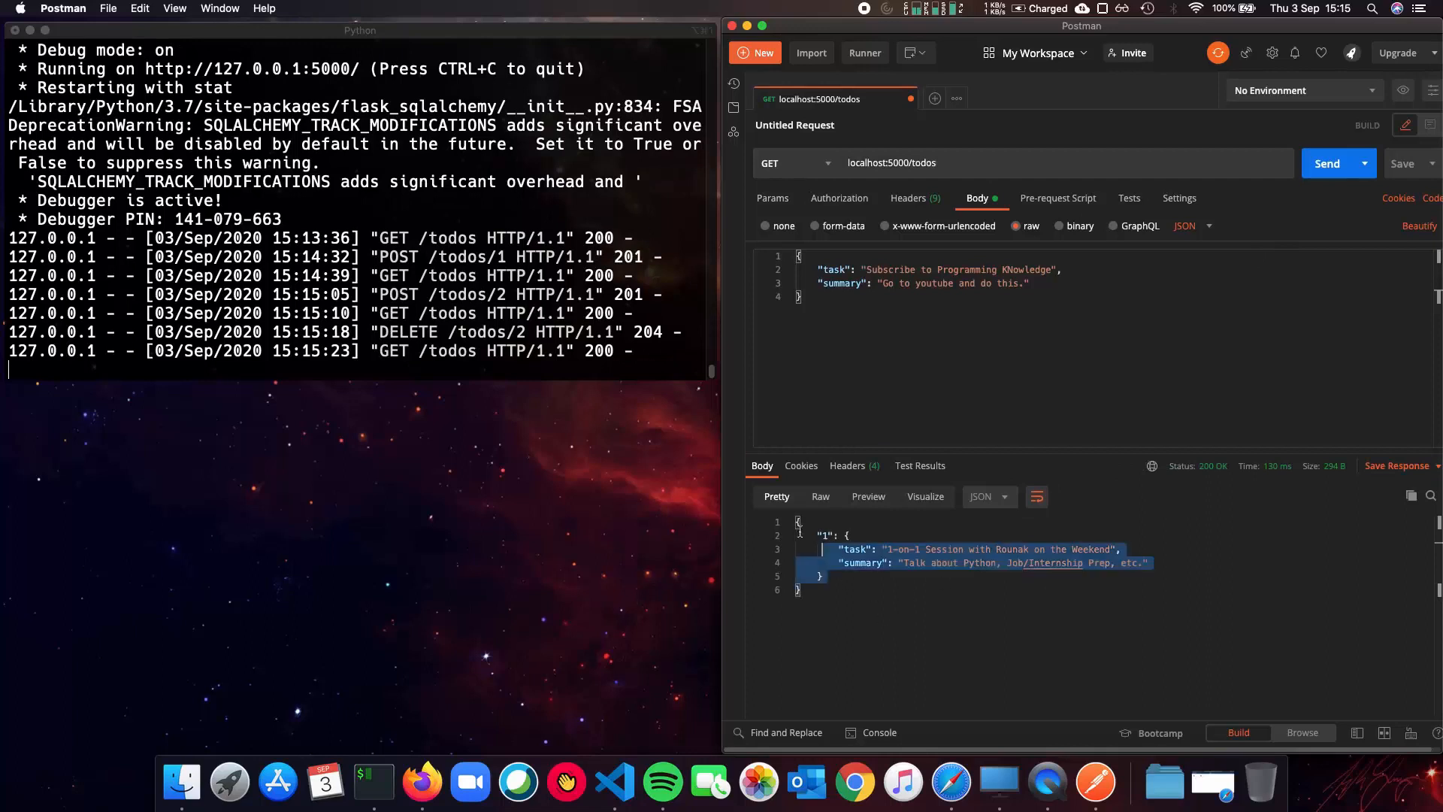
left_click(884, 631)
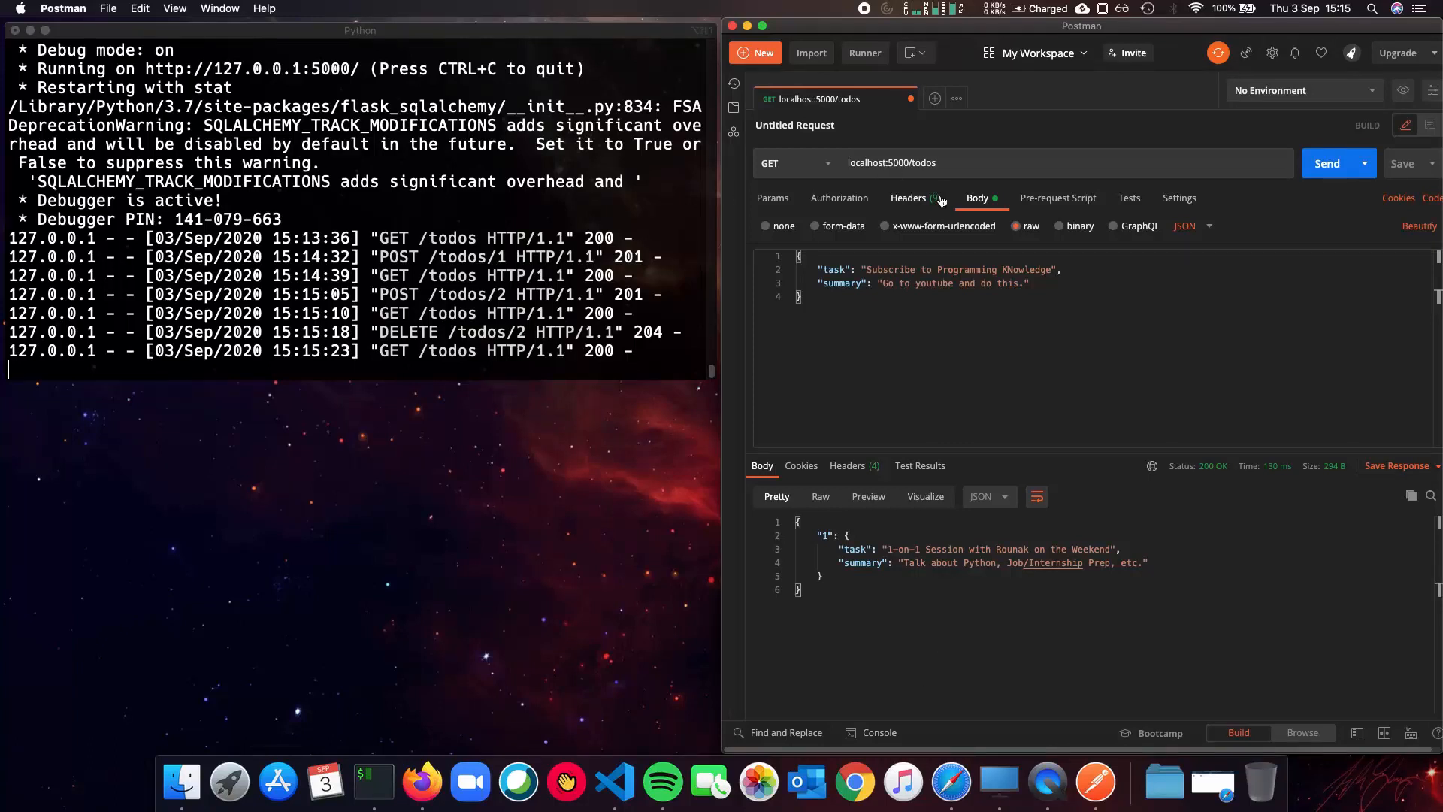
left_click_drag(935, 162, 845, 163)
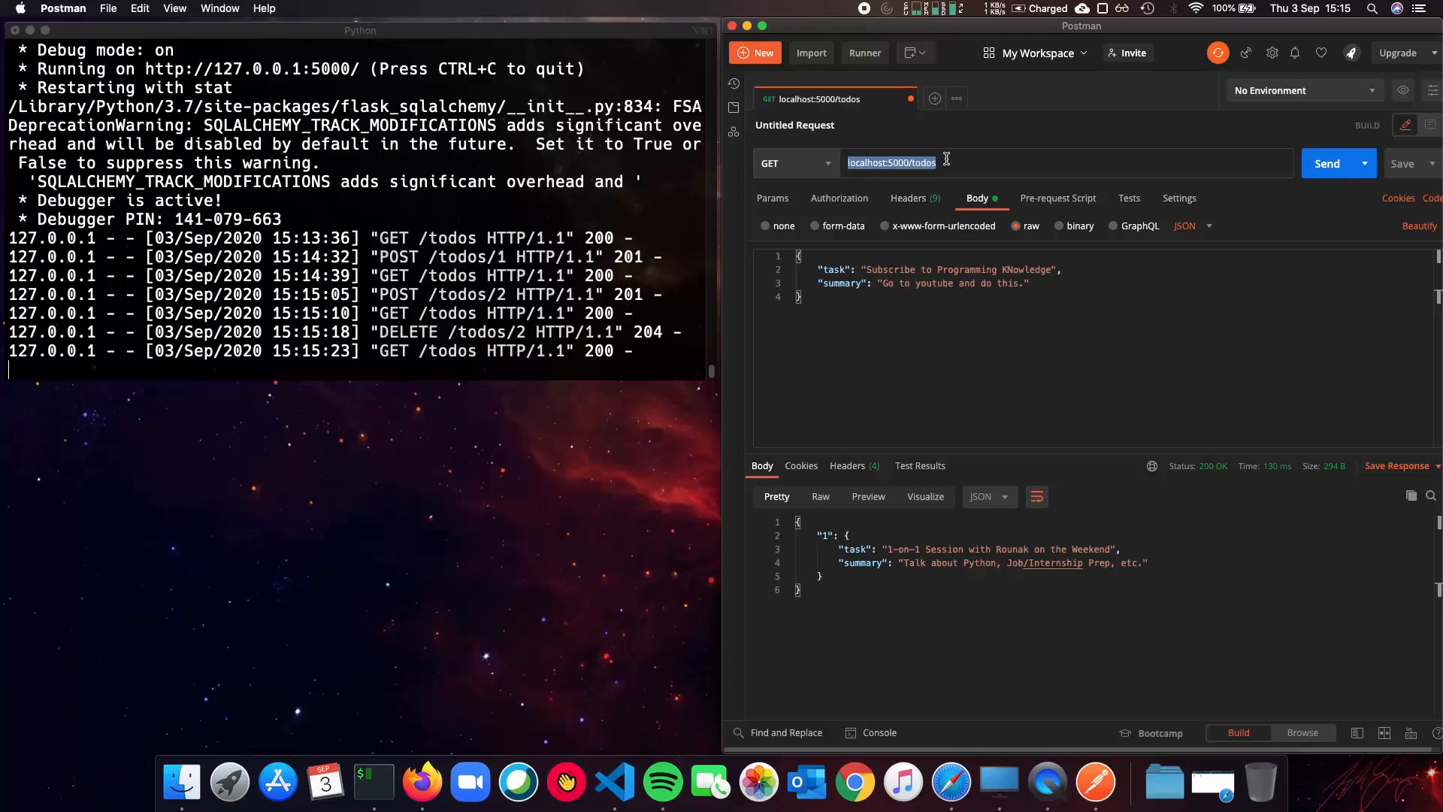
Highlight the todo 1 object in the response before moving on to the MuleSoft 'What is an API?' article
left_click_drag(848, 534, 800, 590)
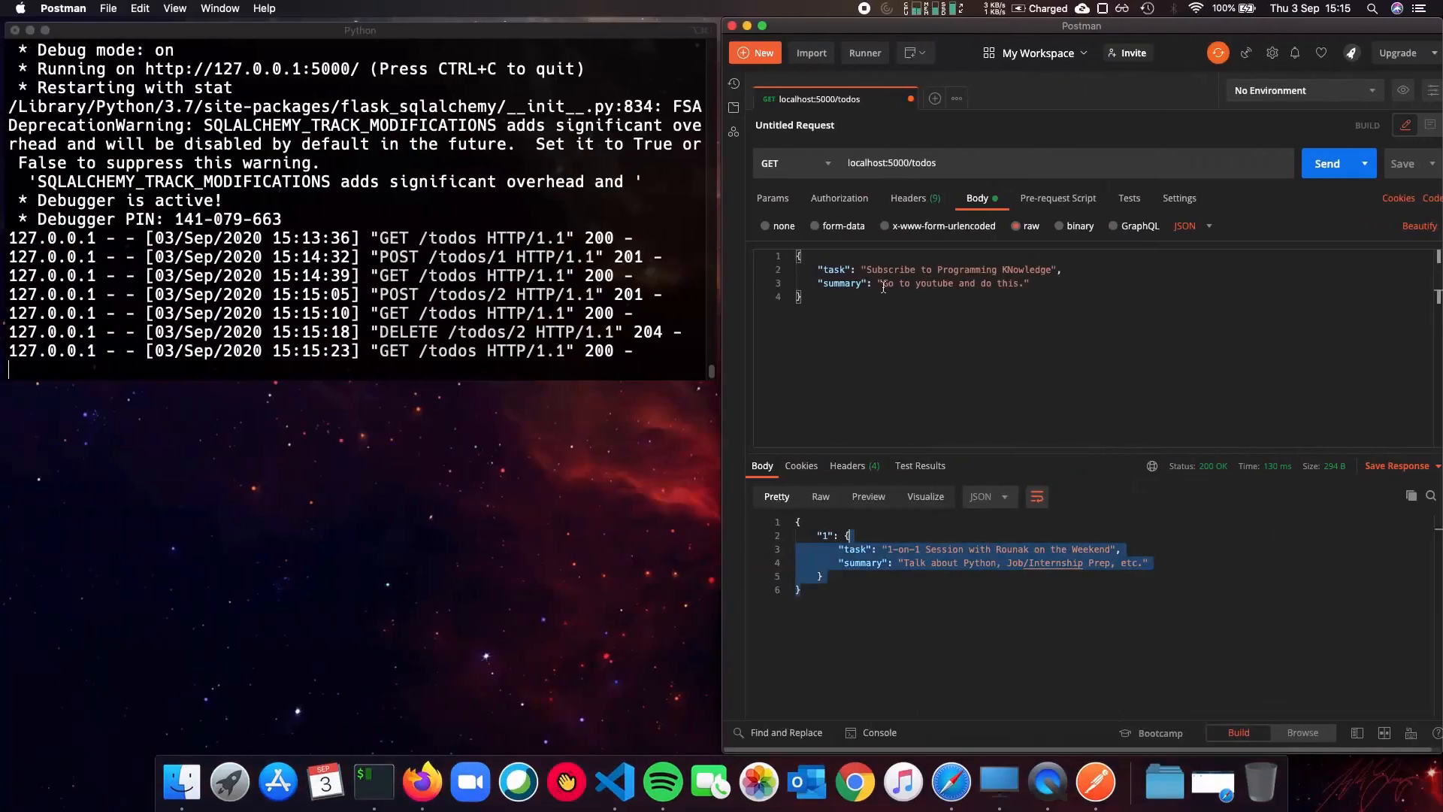
left_click(941, 577)
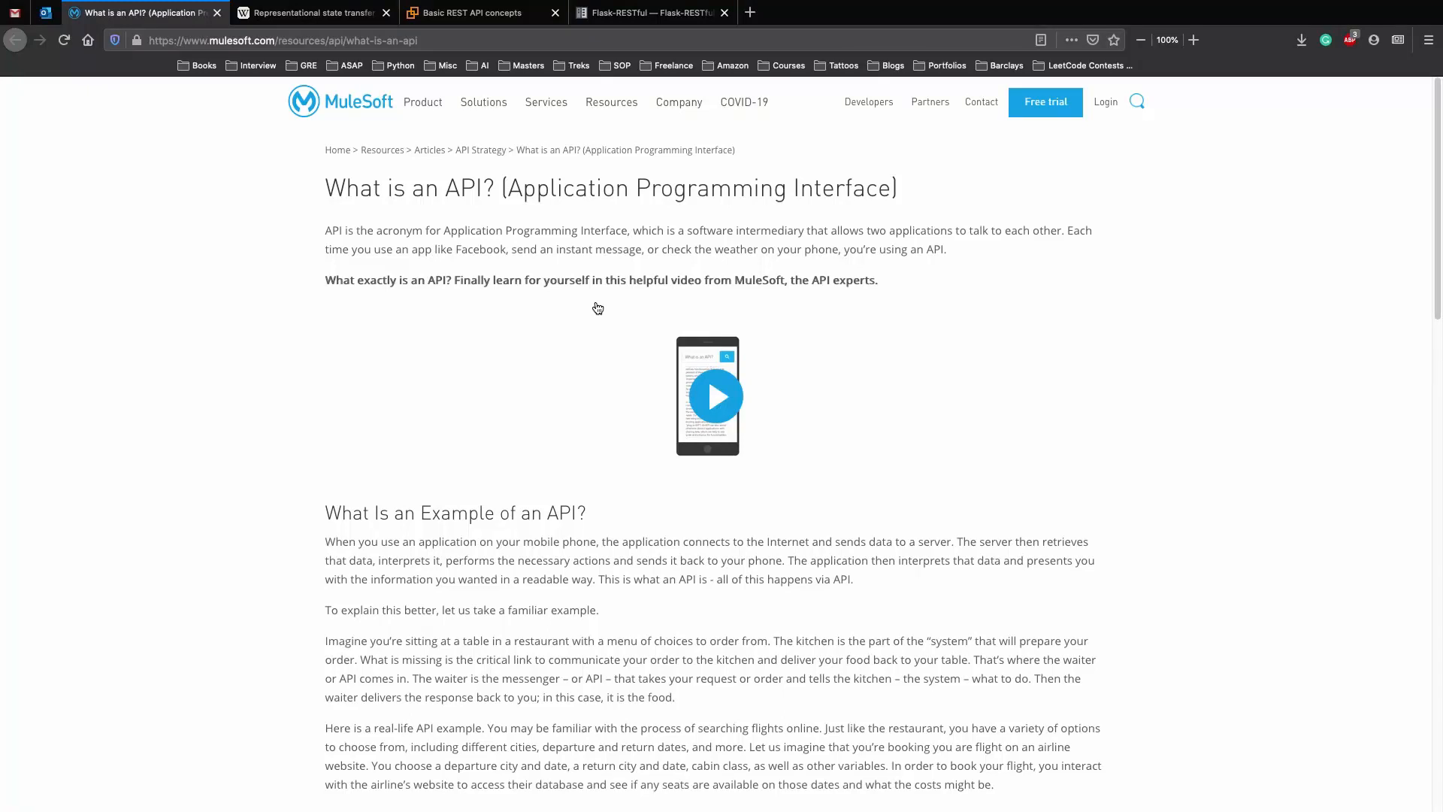
scroll(579, 388, "down", 2)
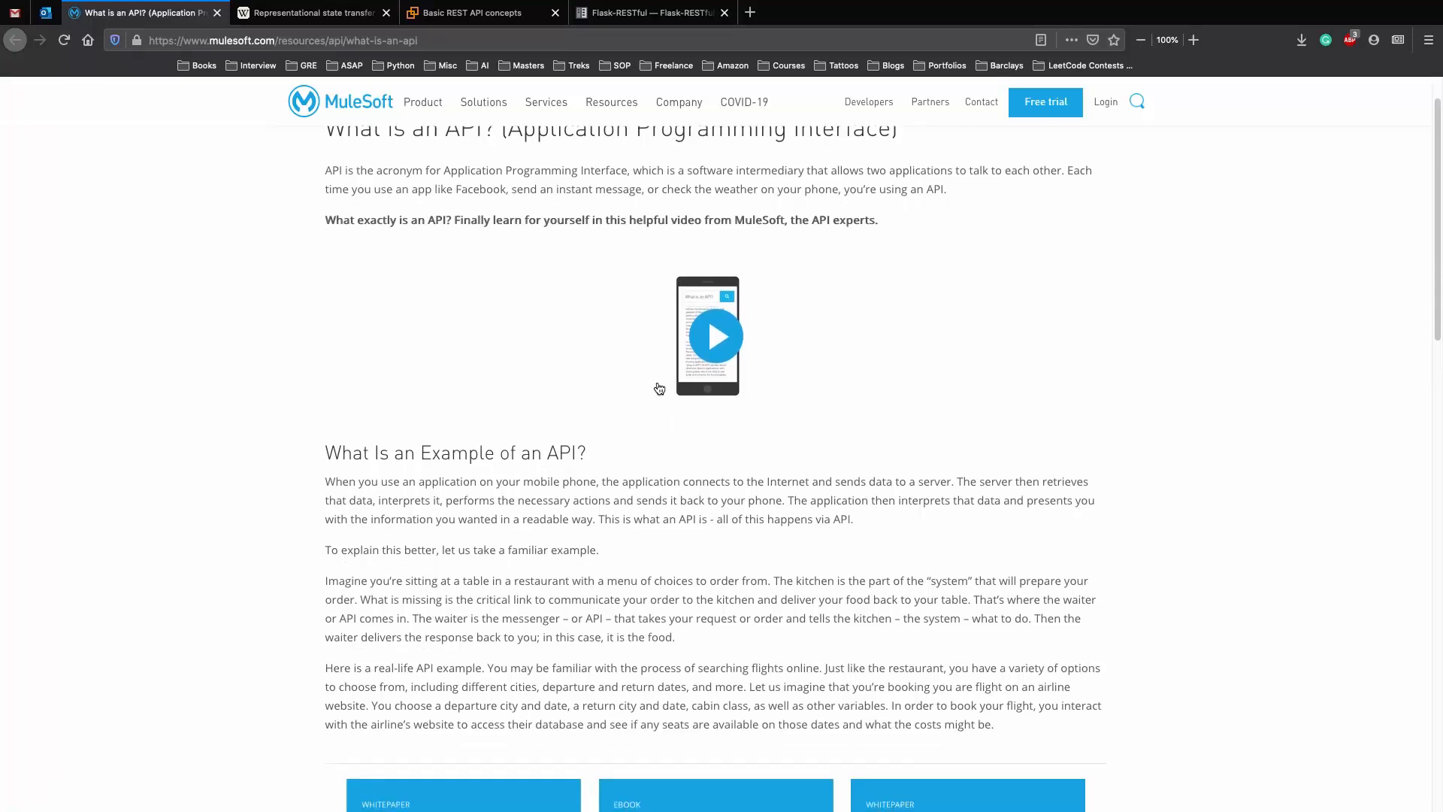
scroll(457, 449, "down", 1)
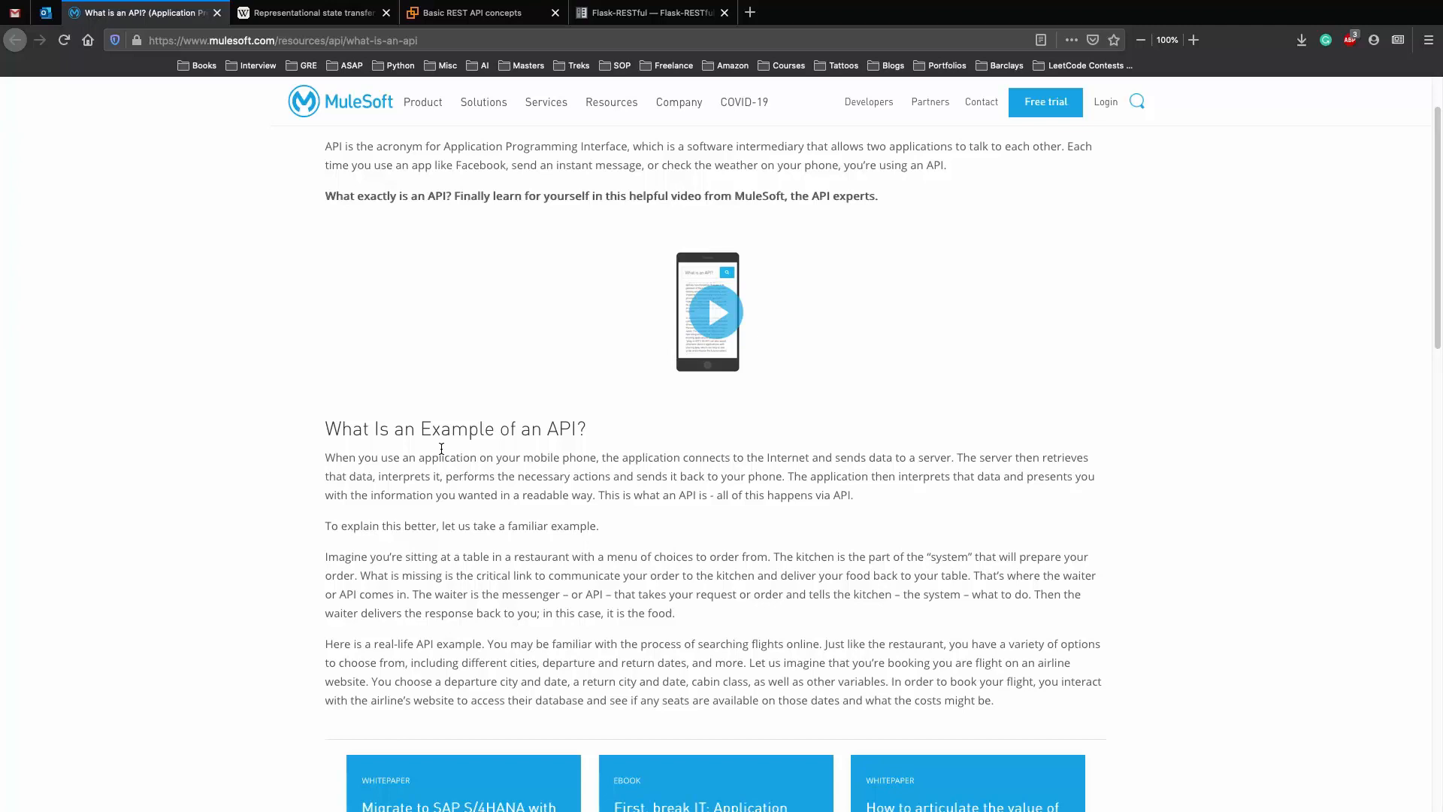
scroll(474, 409, "up", 2)
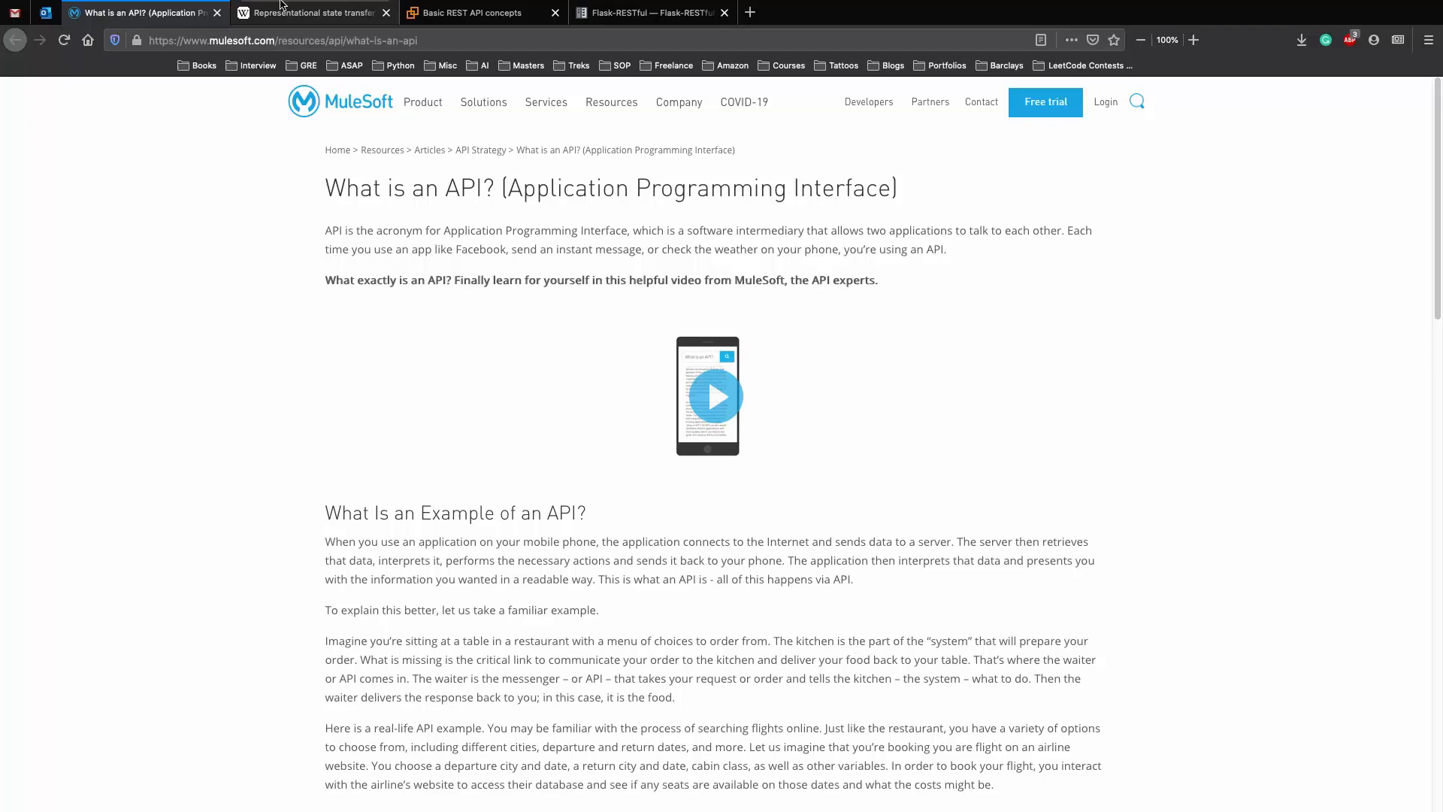
Switch Firefox to the Wikipedia 'Representational state transfer' article
left_click(316, 8)
key("Escape")
left_click(299, 12)
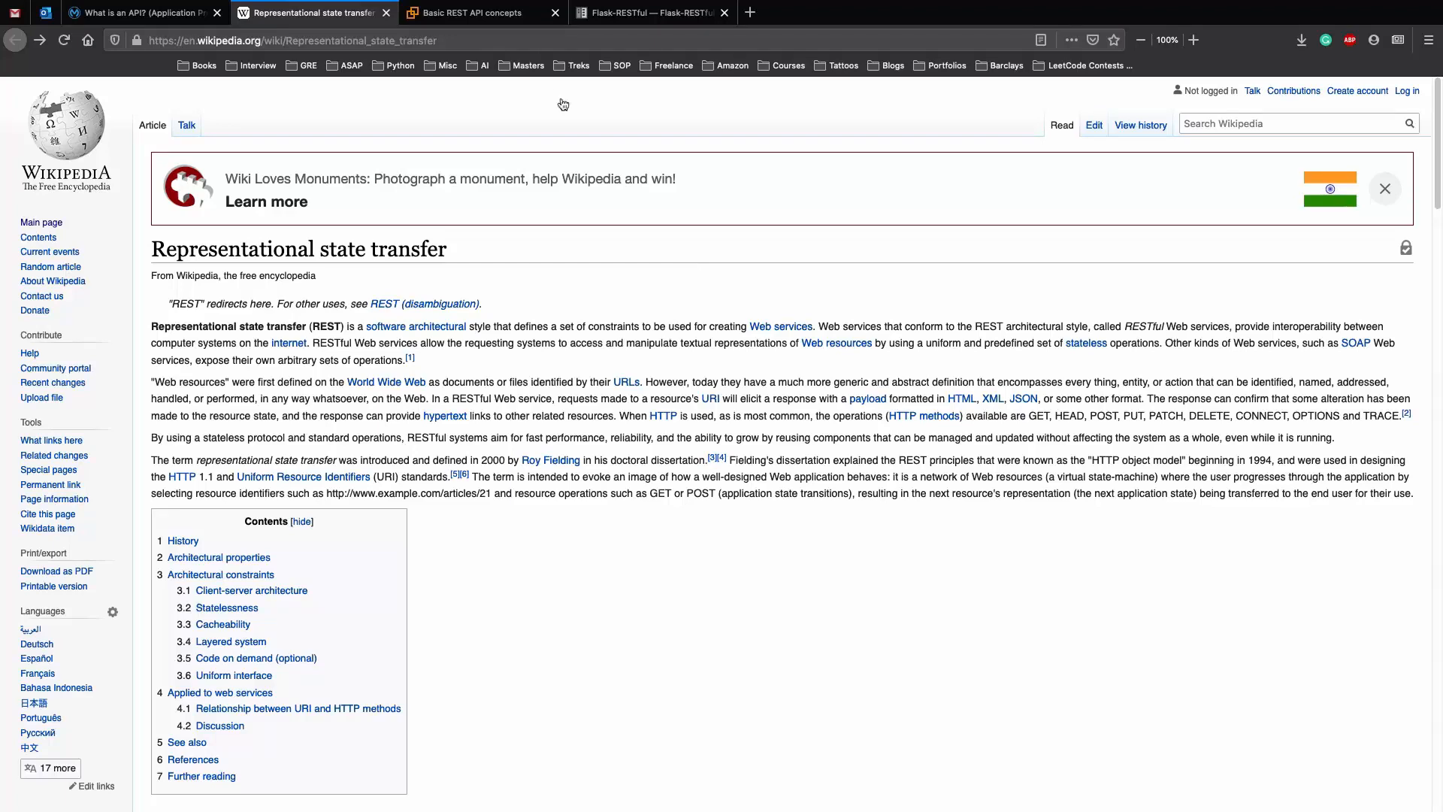
Highlight the 'defines a set of constraints' sentence in the REST definition
left_click(496, 15)
scroll(399, 301, "down", 2)
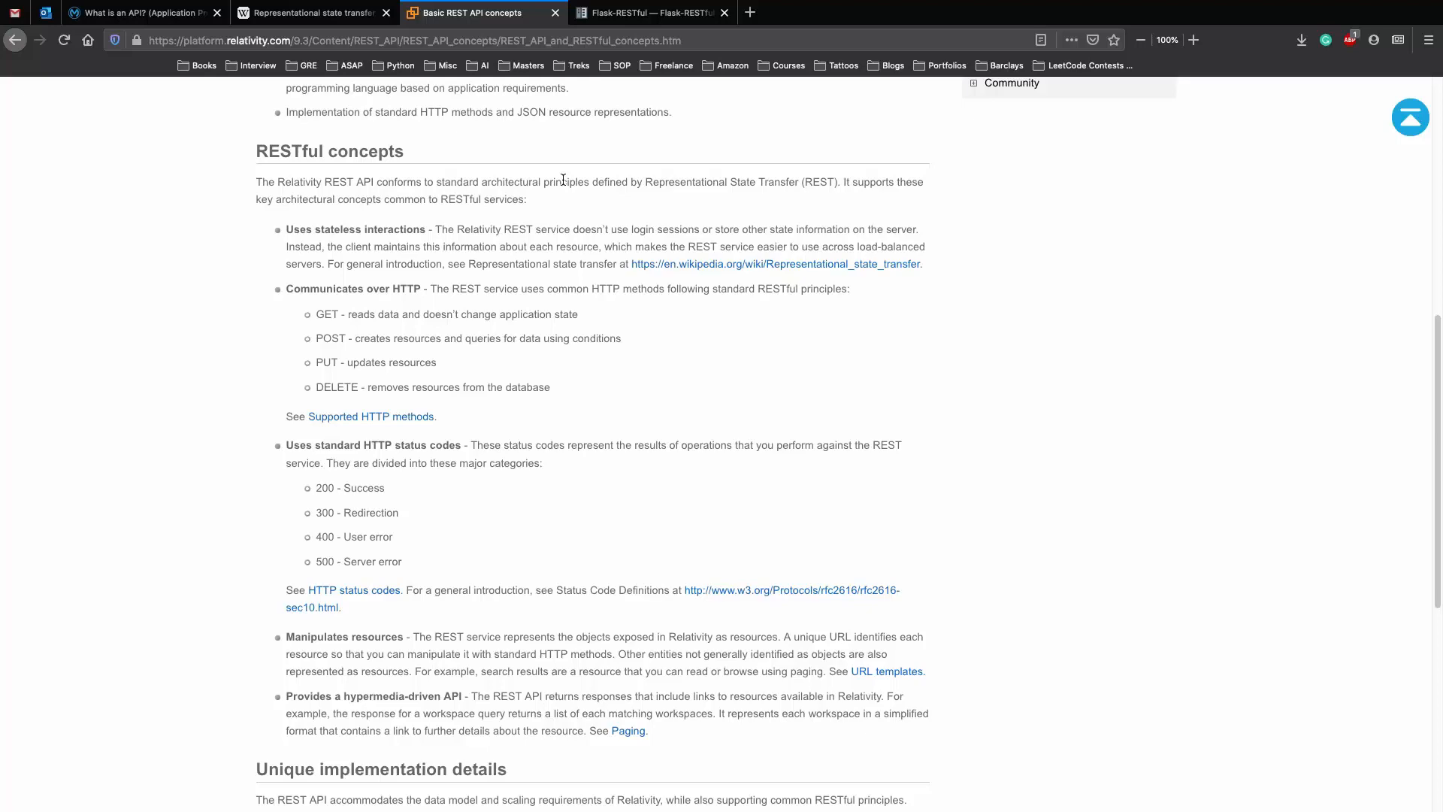
left_click(316, 13)
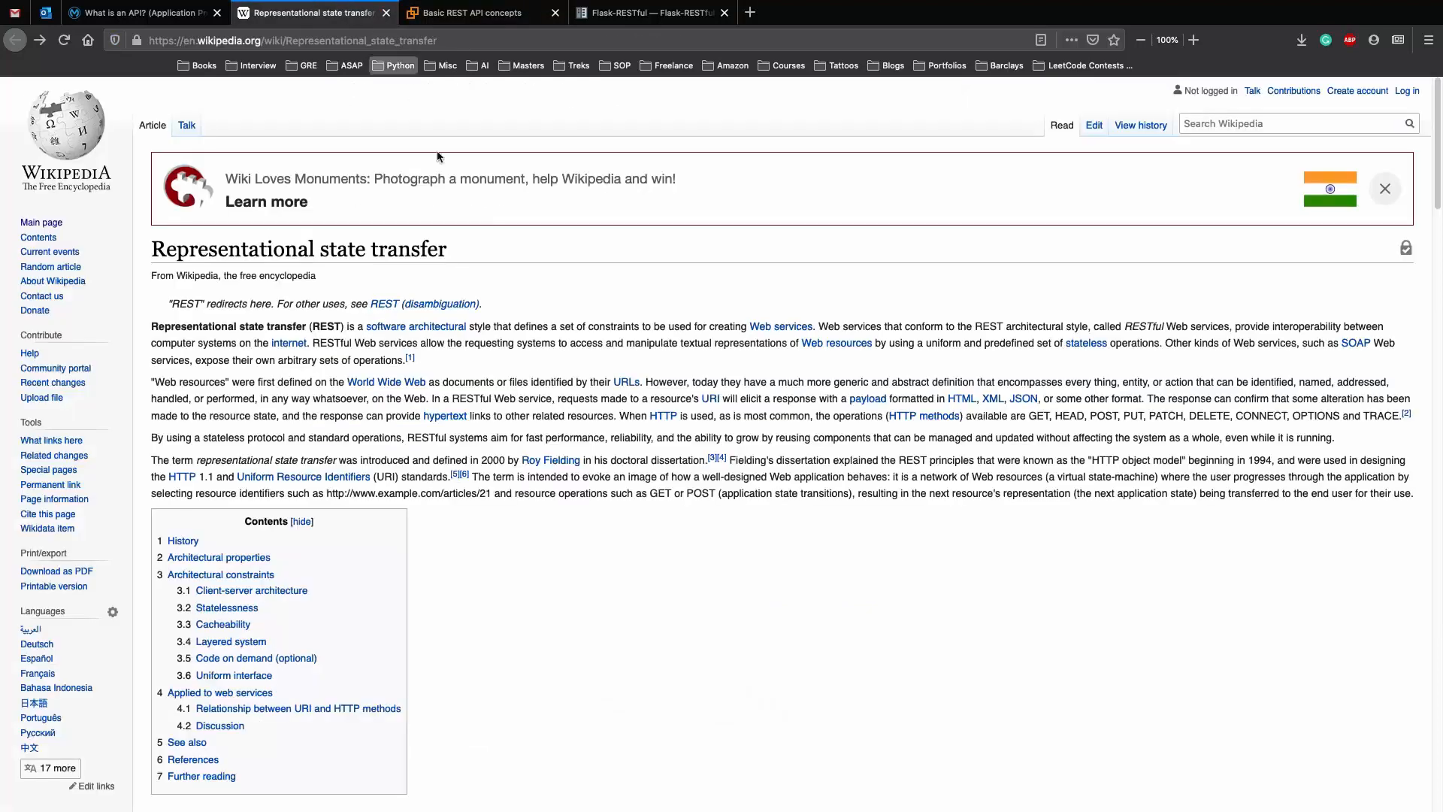
left_click_drag(516, 327, 151, 326)
left_click(689, 326, "shift")
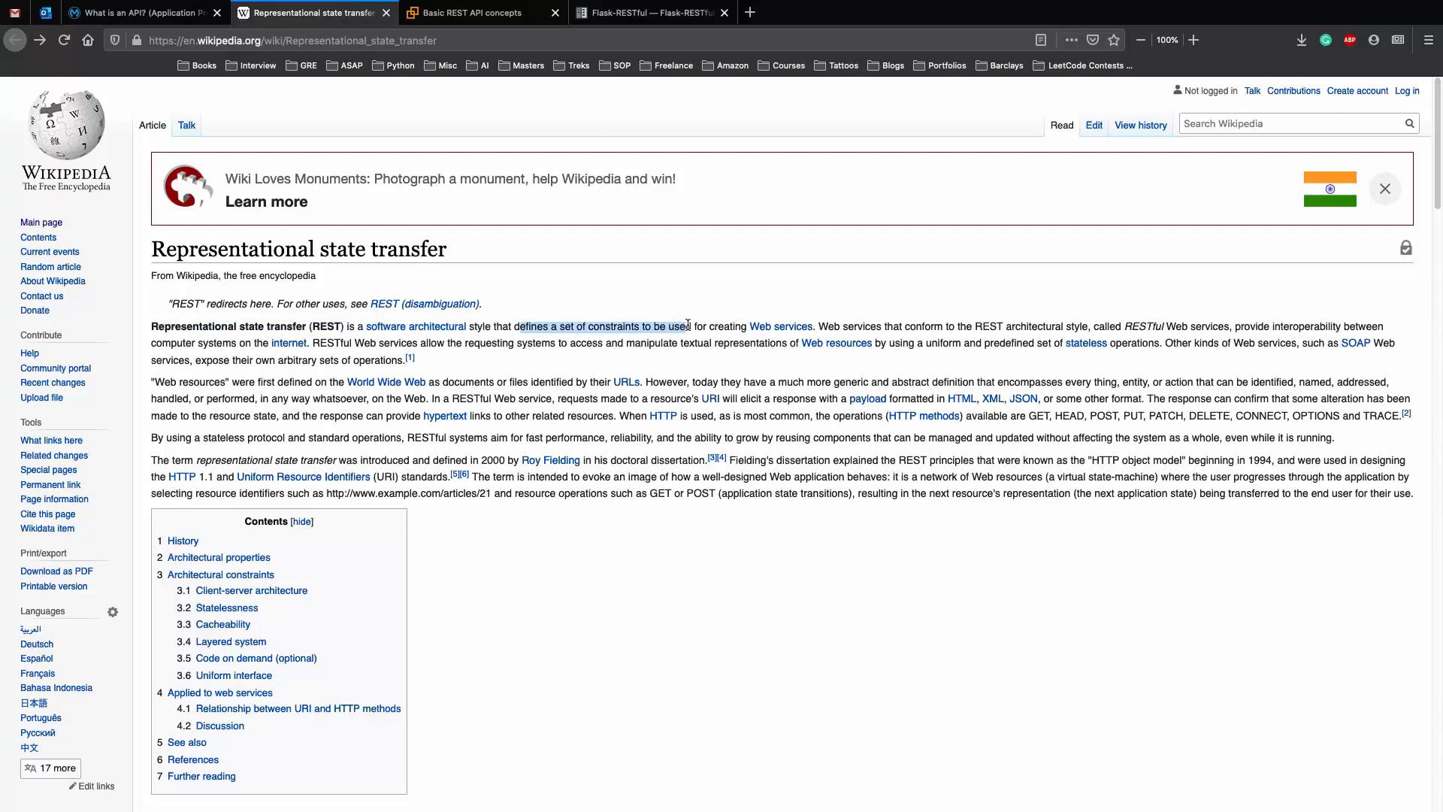
On the Basic REST API concepts page, highlight the GET/POST/PUT/DELETE method lines
left_click(472, 13)
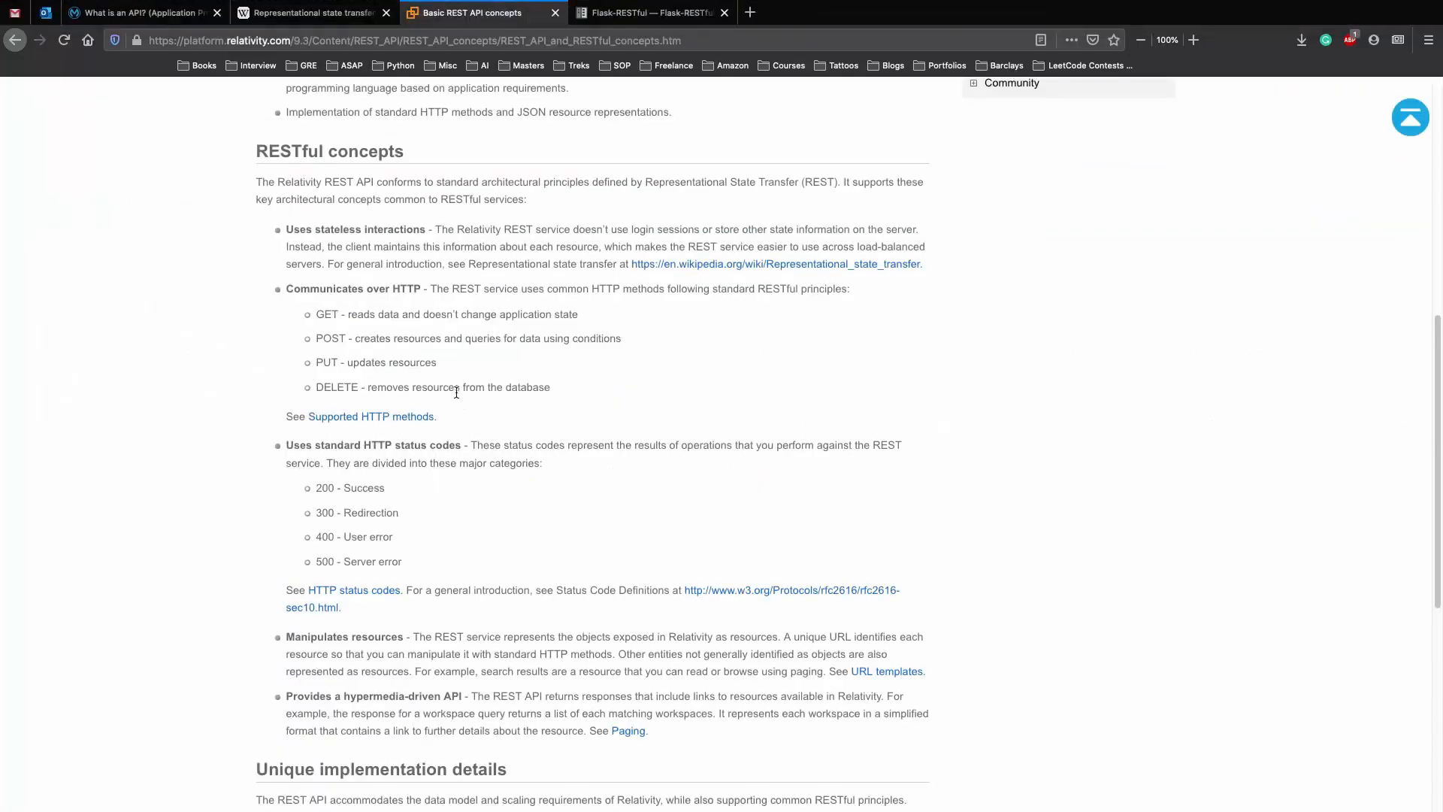
left_click_drag(553, 388, 444, 322)
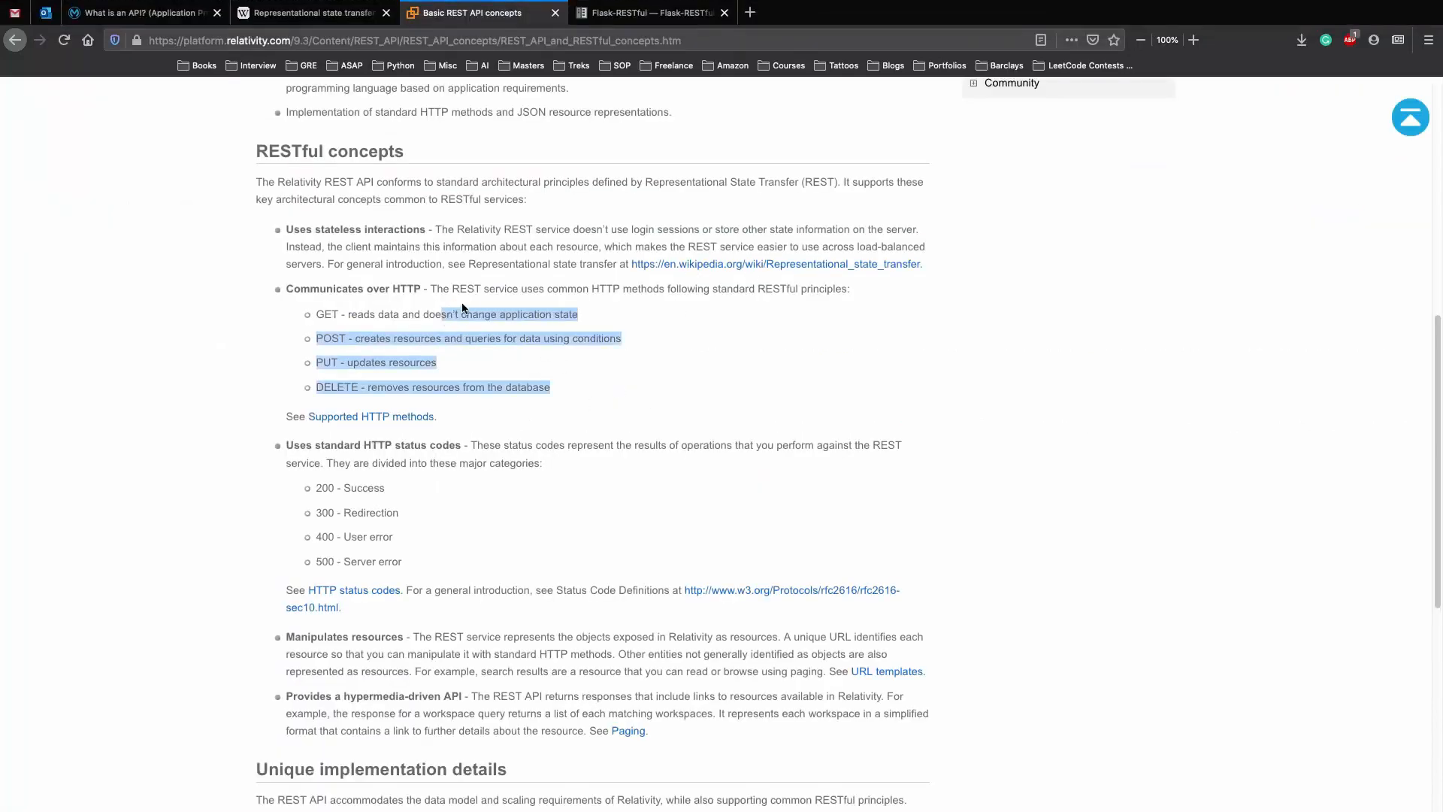
left_click(489, 309)
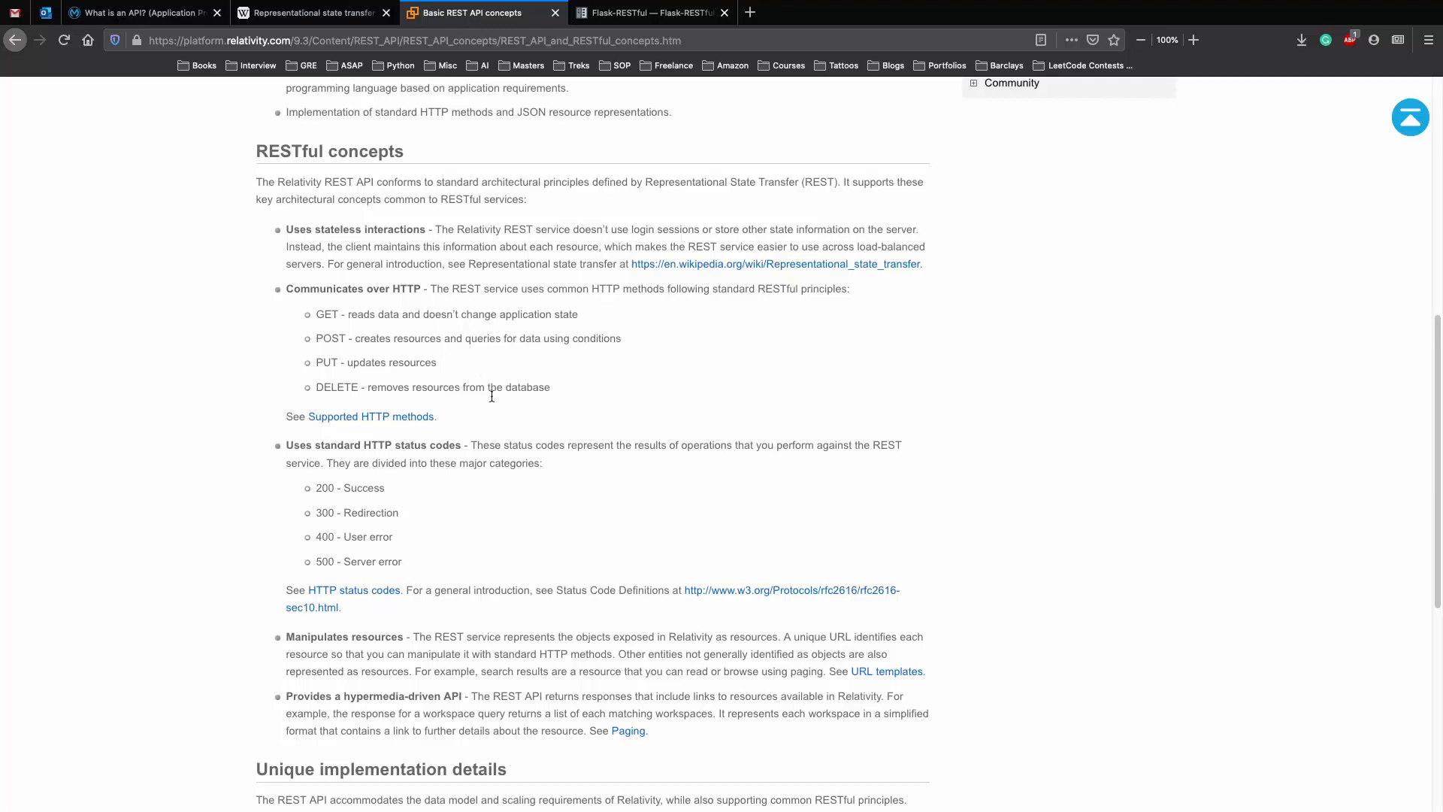
left_click_drag(594, 394, 311, 314)
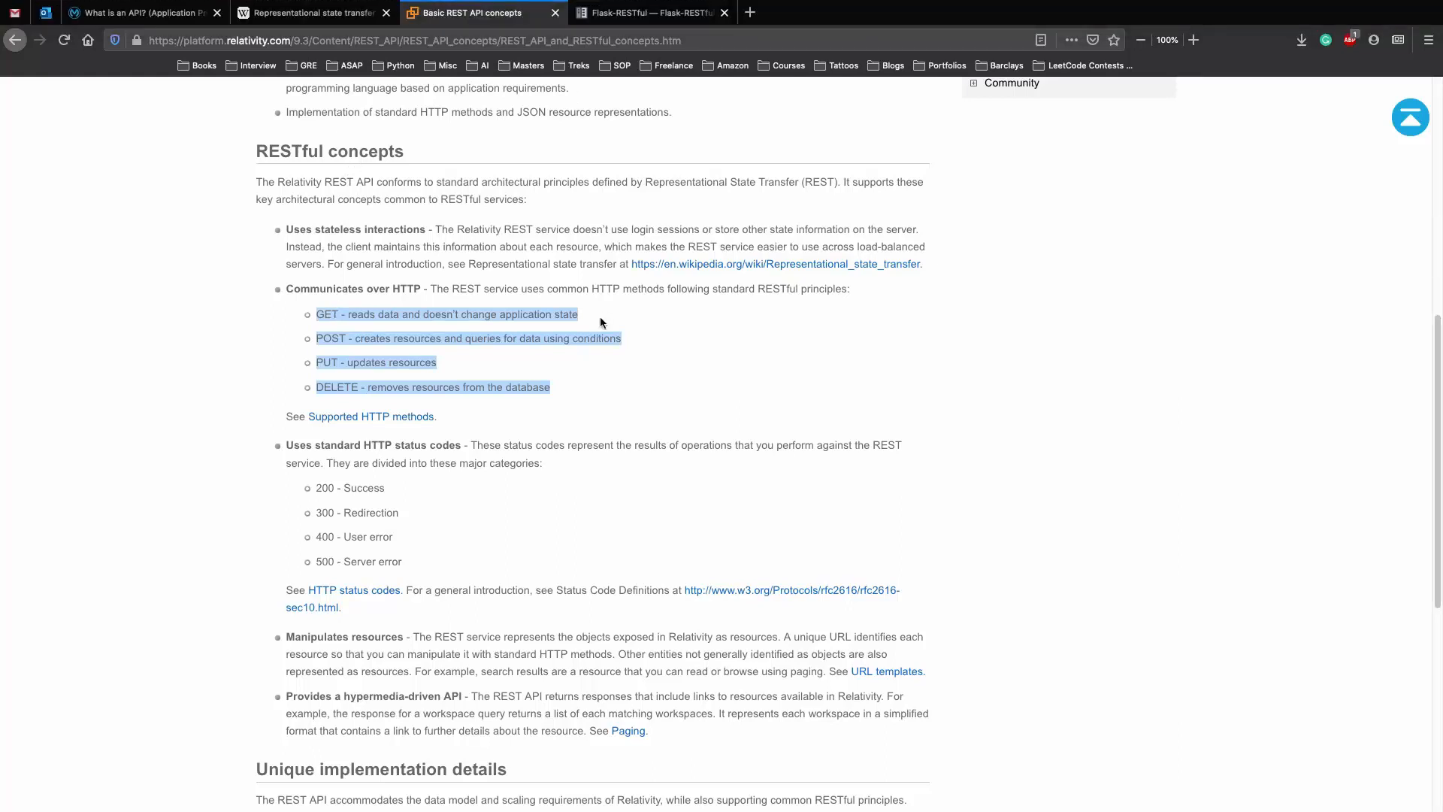
left_click(505, 337)
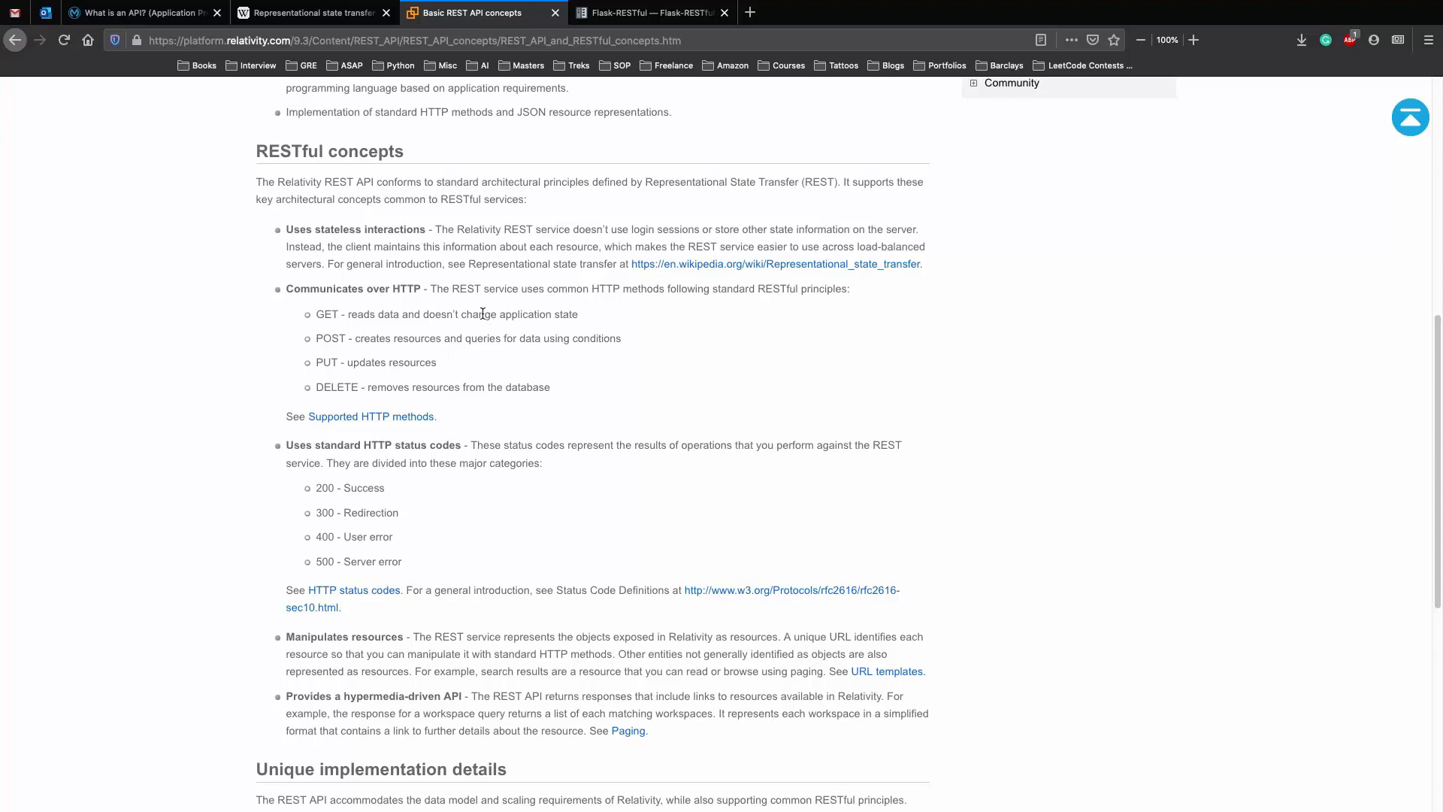
In Flask-RESTful docs, open Installation and highlight the 'pip install flask-restful' command
key("ctrl+Tab")
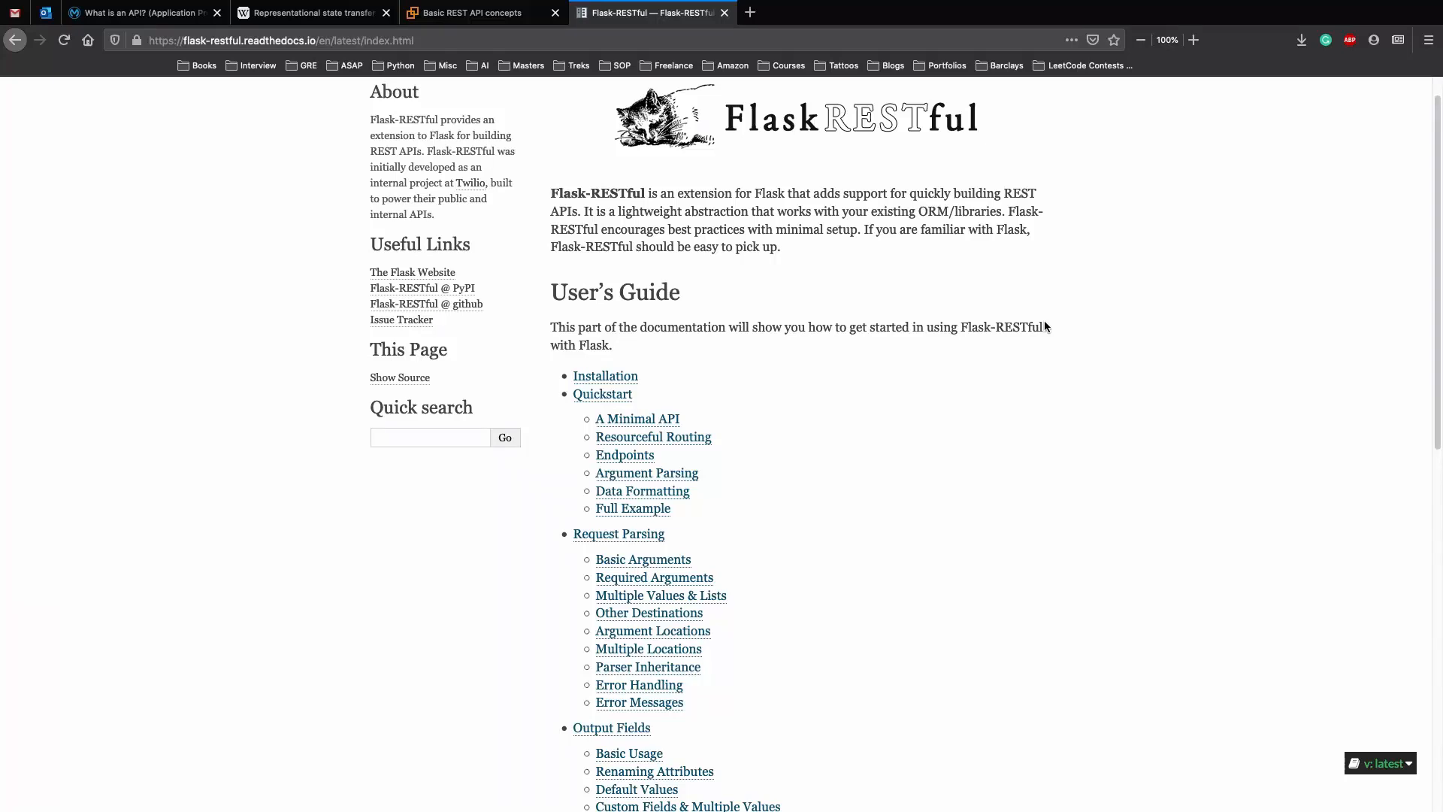
scroll(733, 346, "down", 1)
left_click(603, 328)
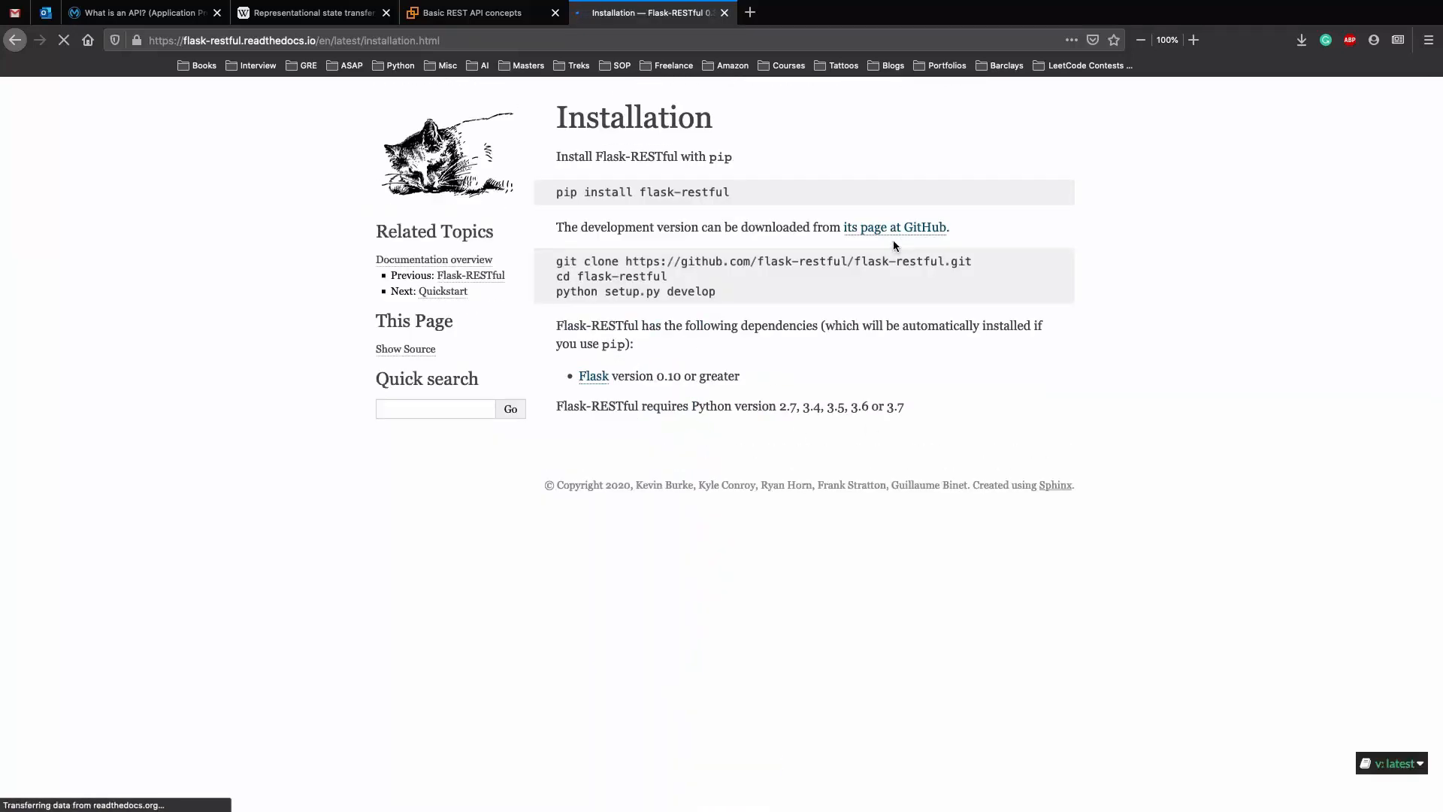
left_click_drag(553, 193, 894, 195)
left_click(894, 194)
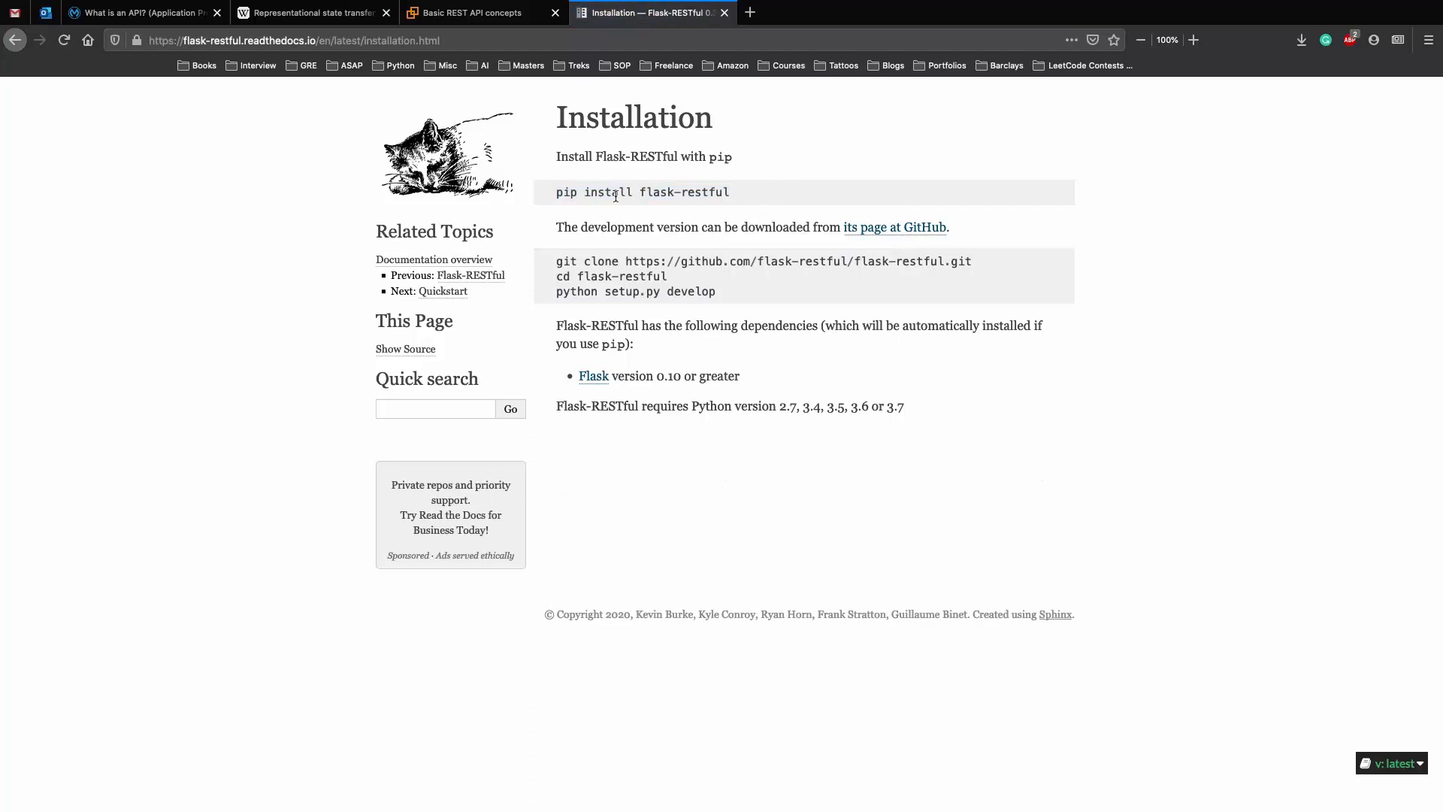
left_click_drag(554, 193, 851, 194)
left_click(852, 194)
Stop the running Flask server with Ctrl+C in iTerm2 and clear the screen
key("ctrl+Left")
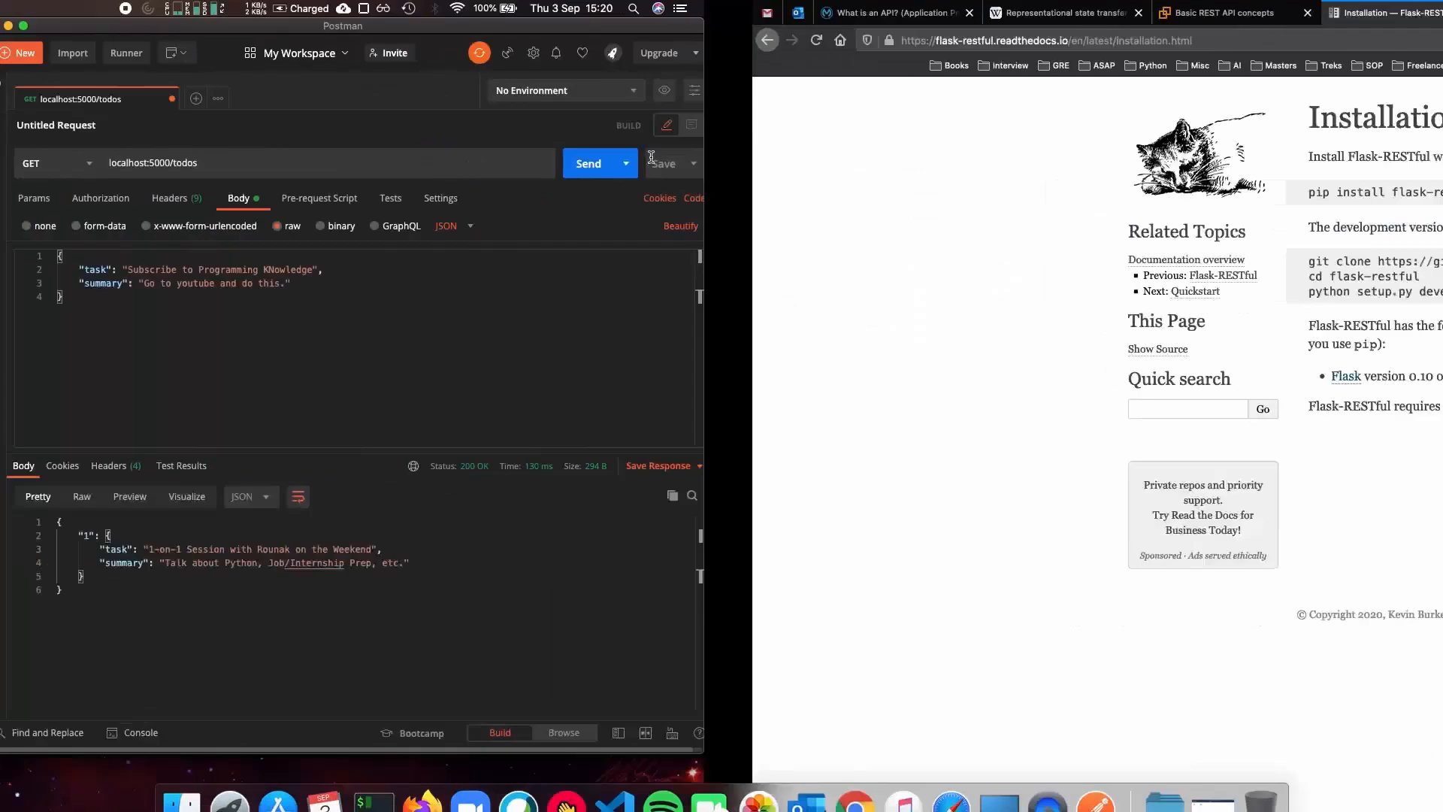
left_click(557, 221)
key("ctrl+c")
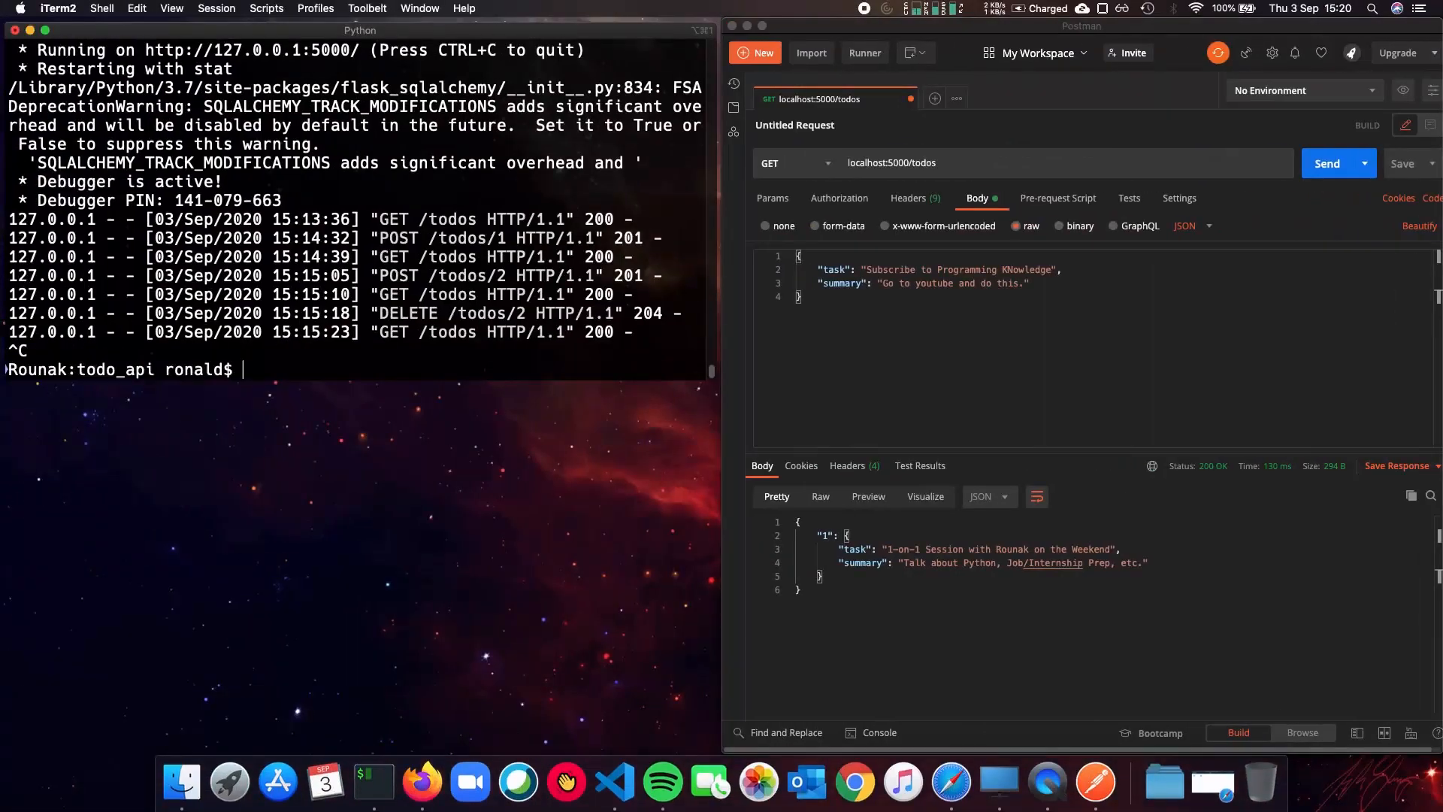
type("clear")
key("Return")
type("pip")
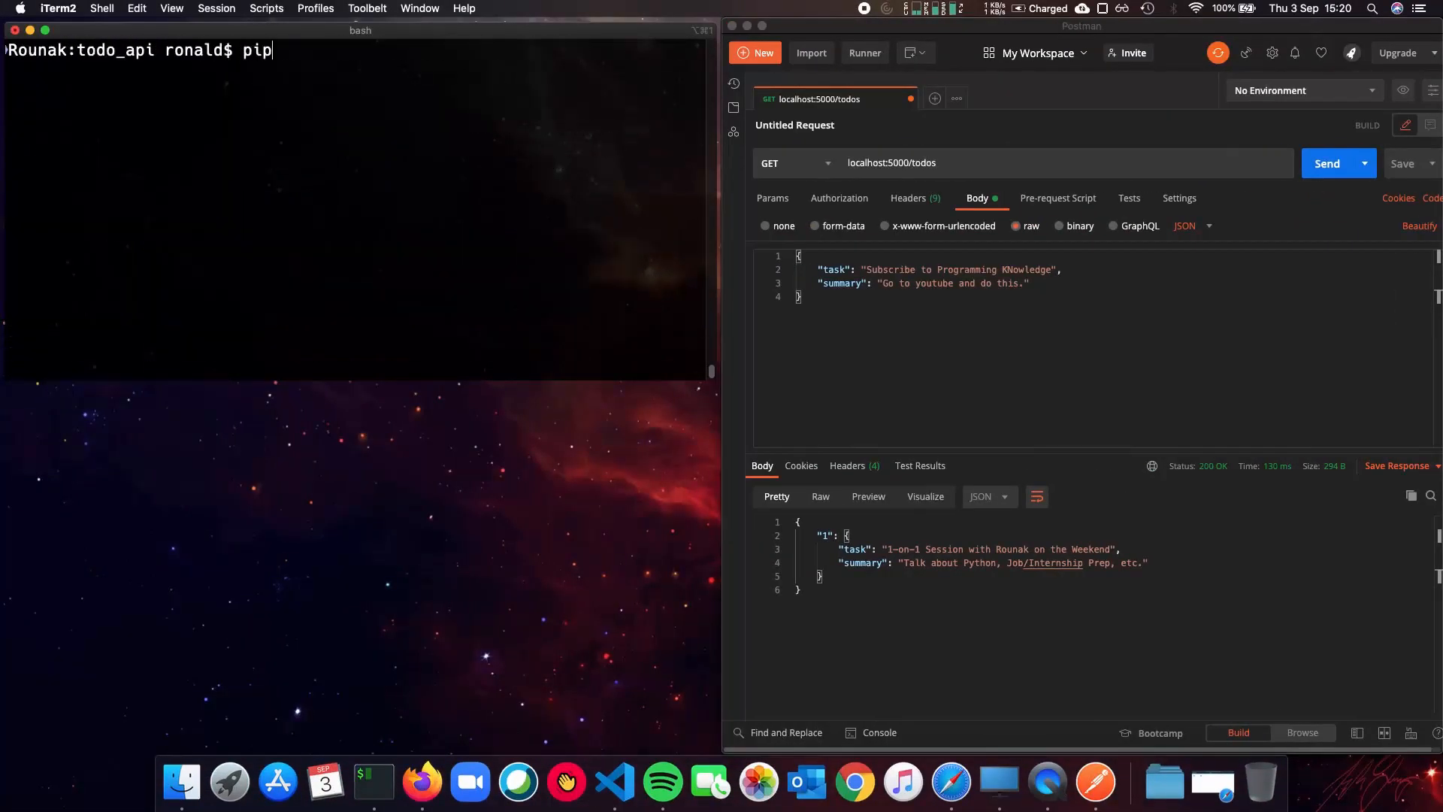
type("3 install f")
type("lask")
Run 'pip3 install flask' and 'pip3 install flask-restful', confirming both are installed, then clear
key("Return")
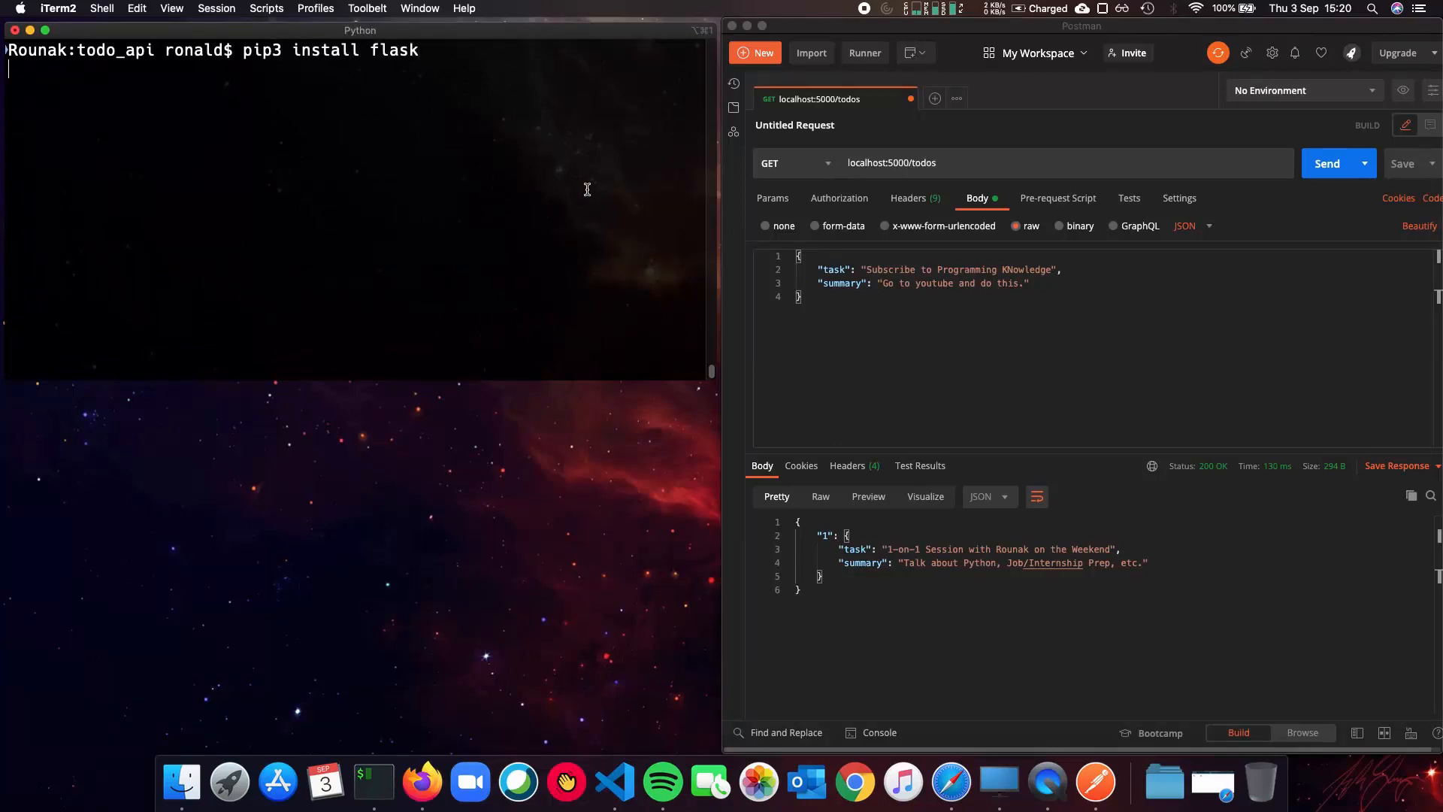
key("Return")
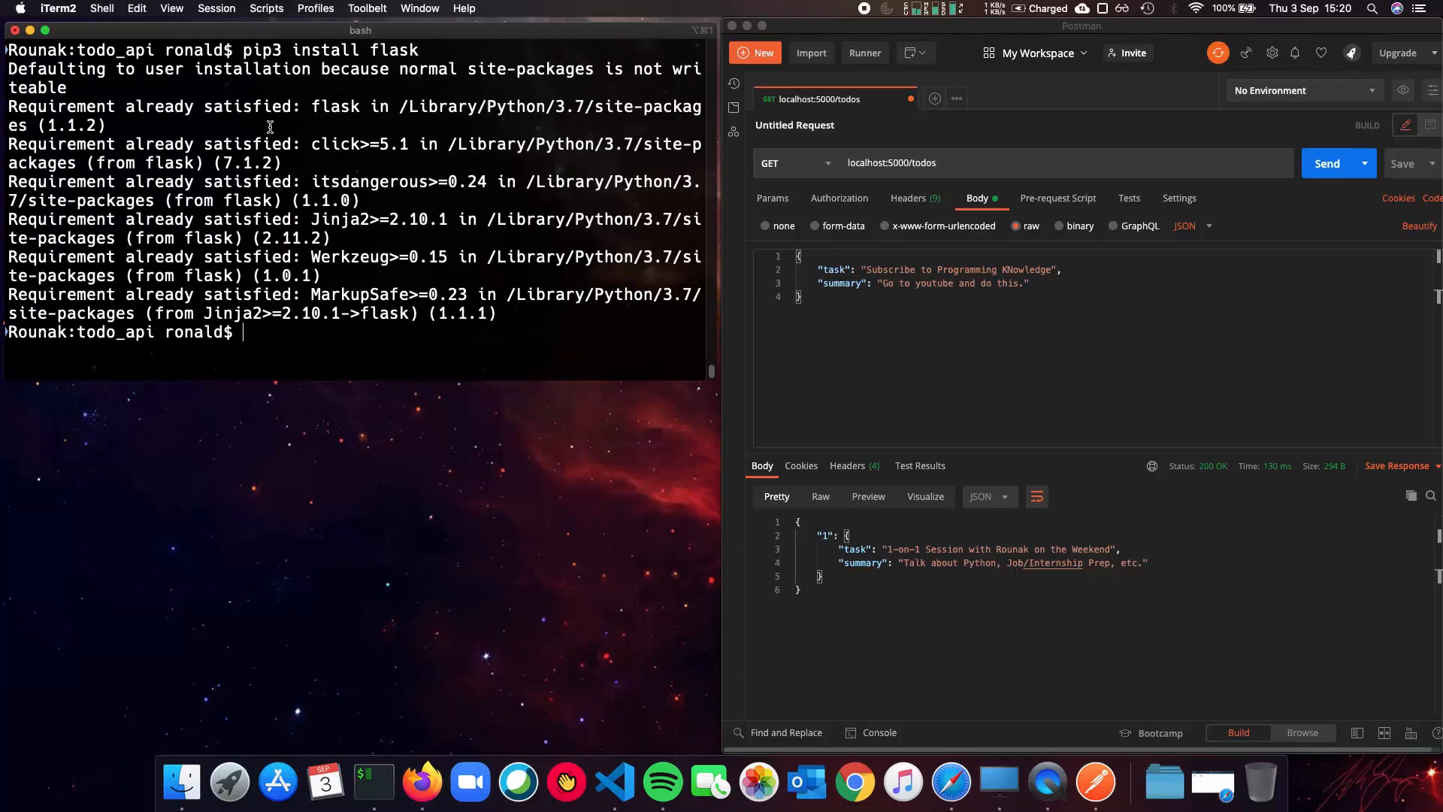
type("clear")
key("Return")
type("pip3 instal")
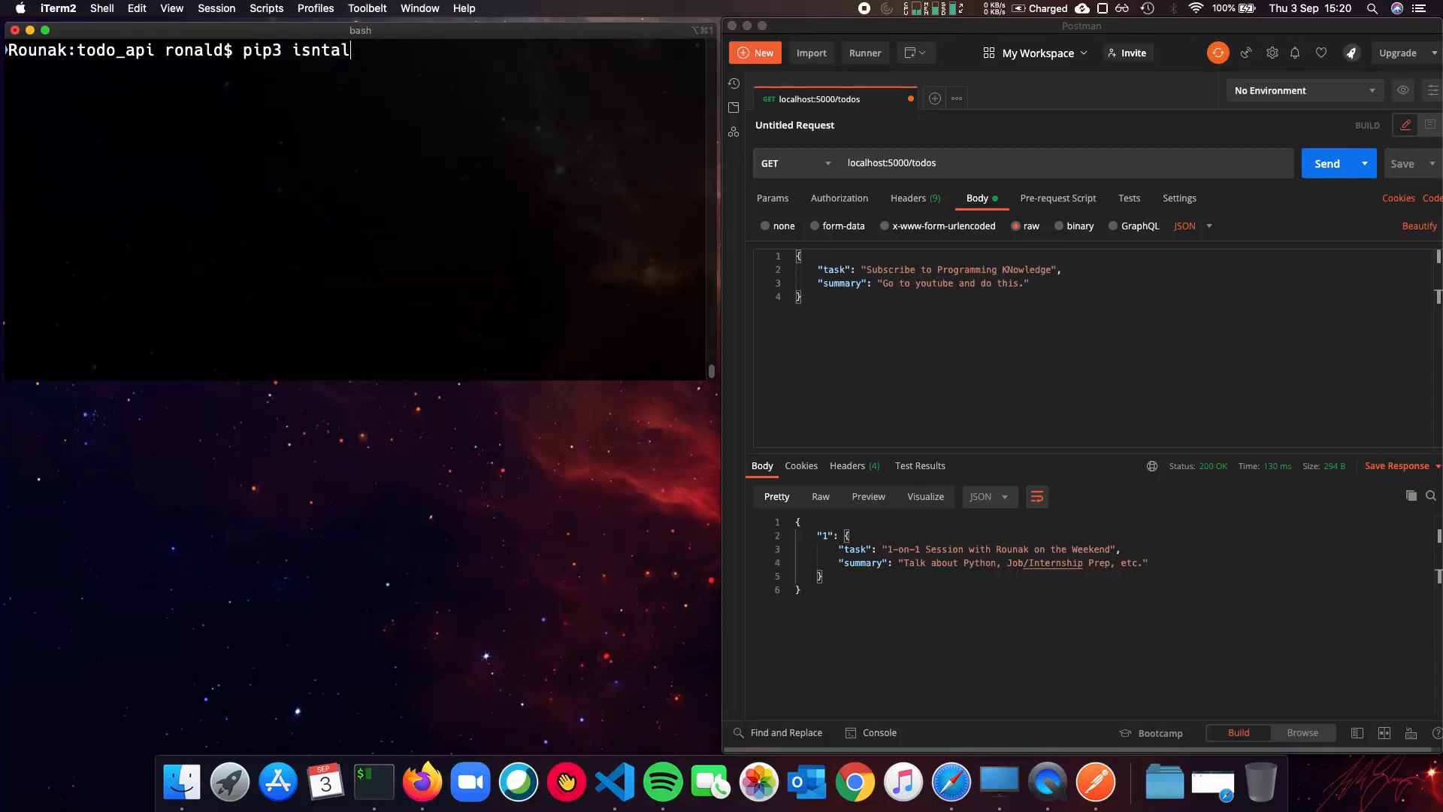
type("l")
key("BackSpace")
key("BackSpace")
key("BackSpace")
key("BackSpace")
key("BackSpace")
type("nstall flask-")
type("restful")
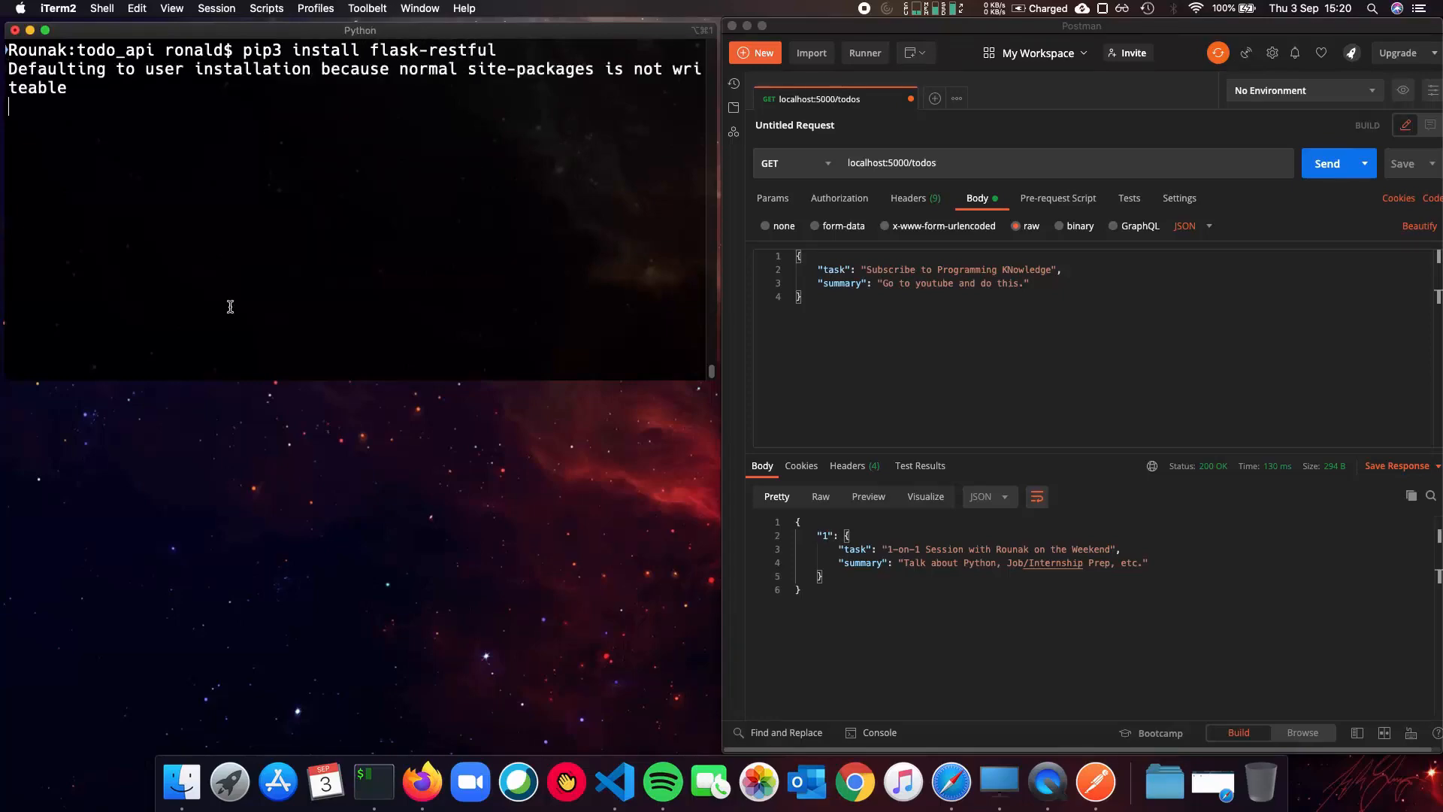
scroll(253, 278, "up", 5)
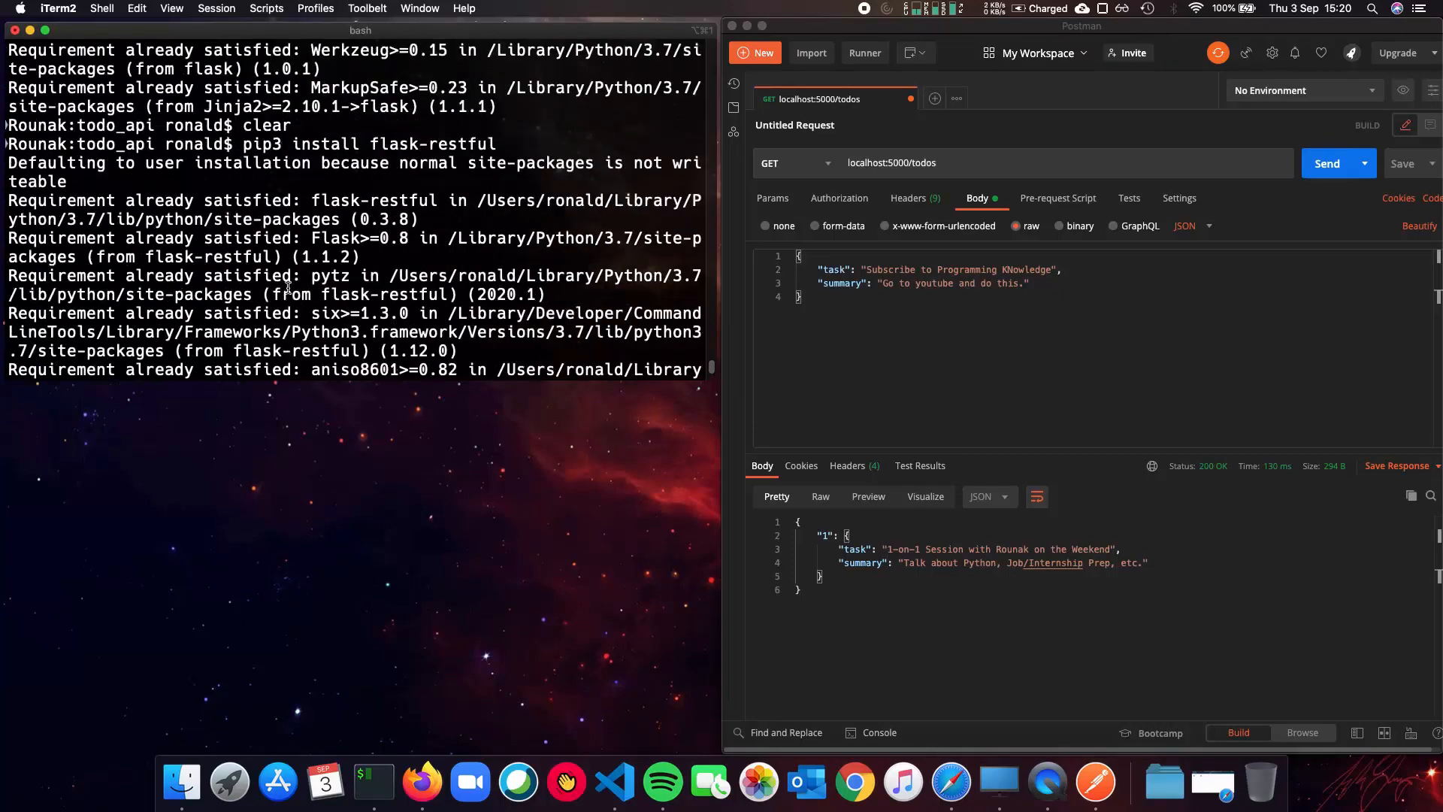
scroll(281, 284, "up", 10)
scroll(287, 284, "down", 10)
scroll(305, 287, "down", 5)
type("c")
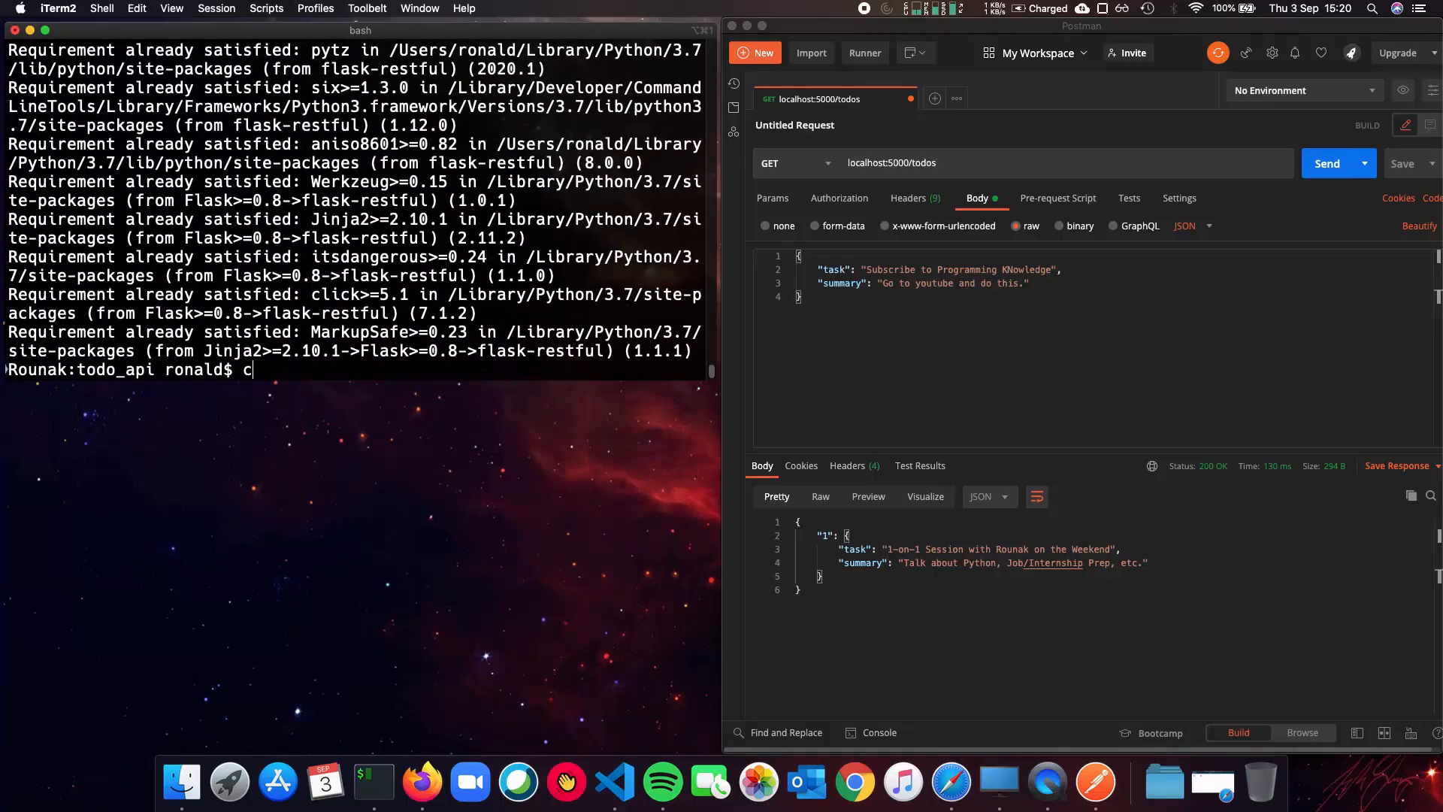
type("lear")
key("Return")
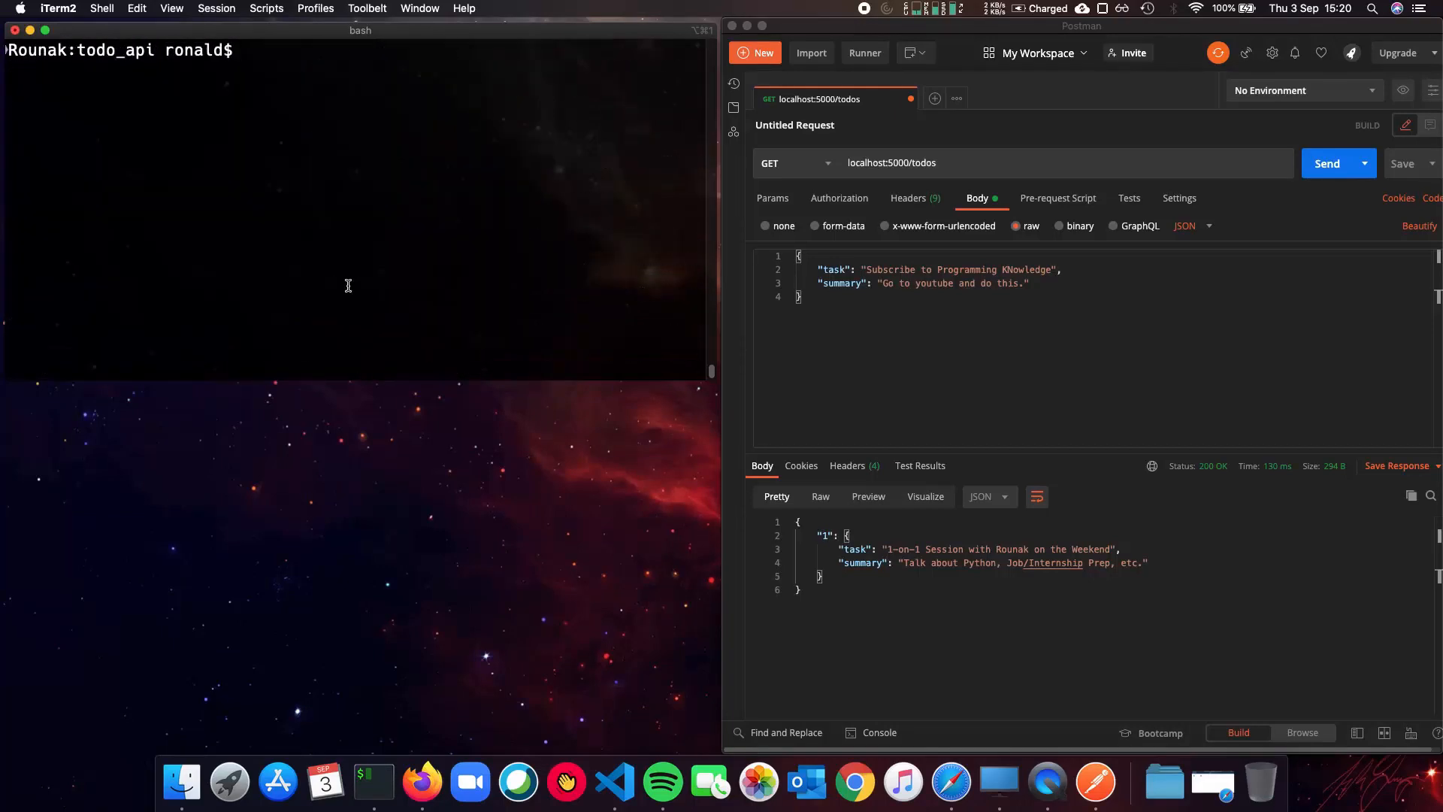
type("open .")
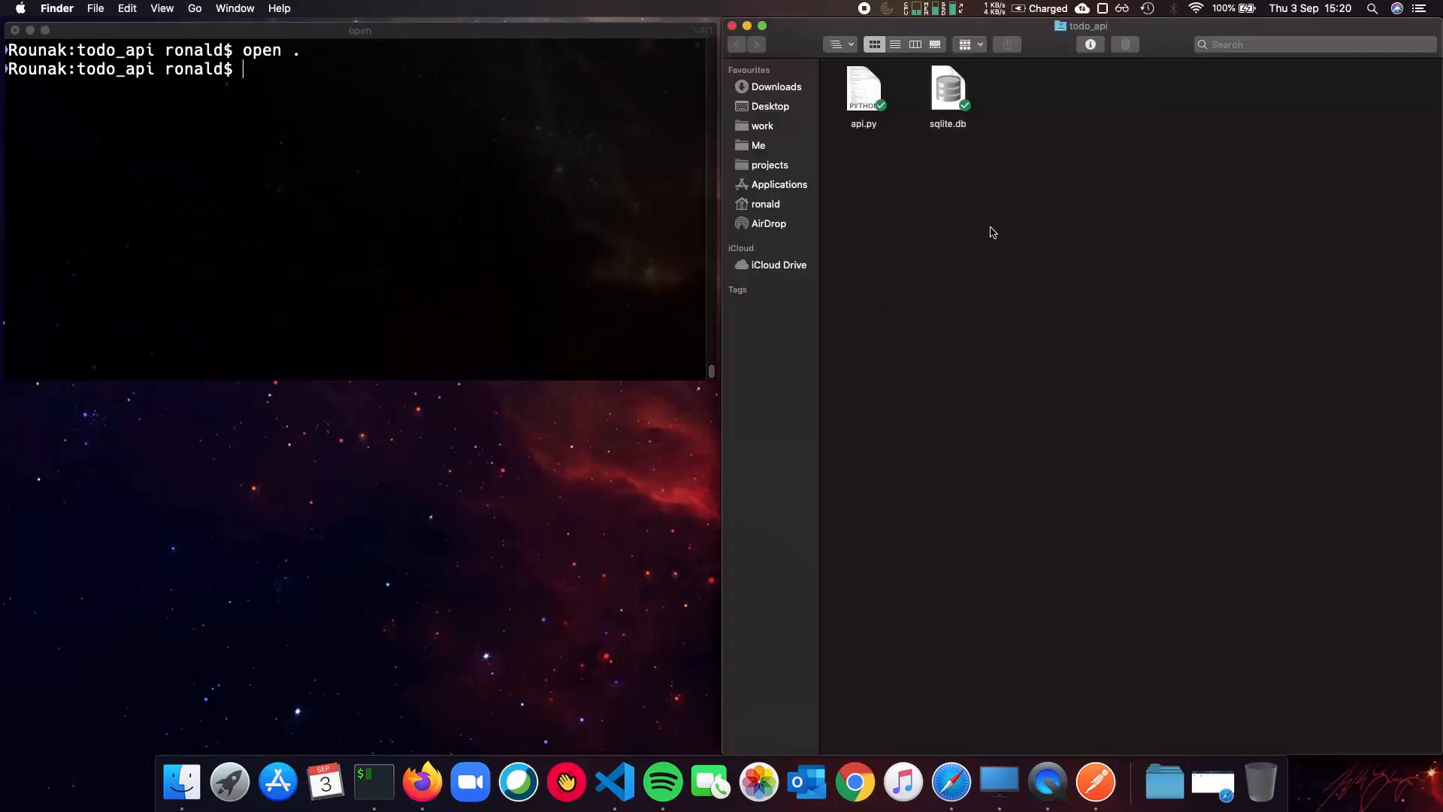
left_click_drag(1044, 102, 822, 112)
left_click(940, 87)
left_click(878, 92)
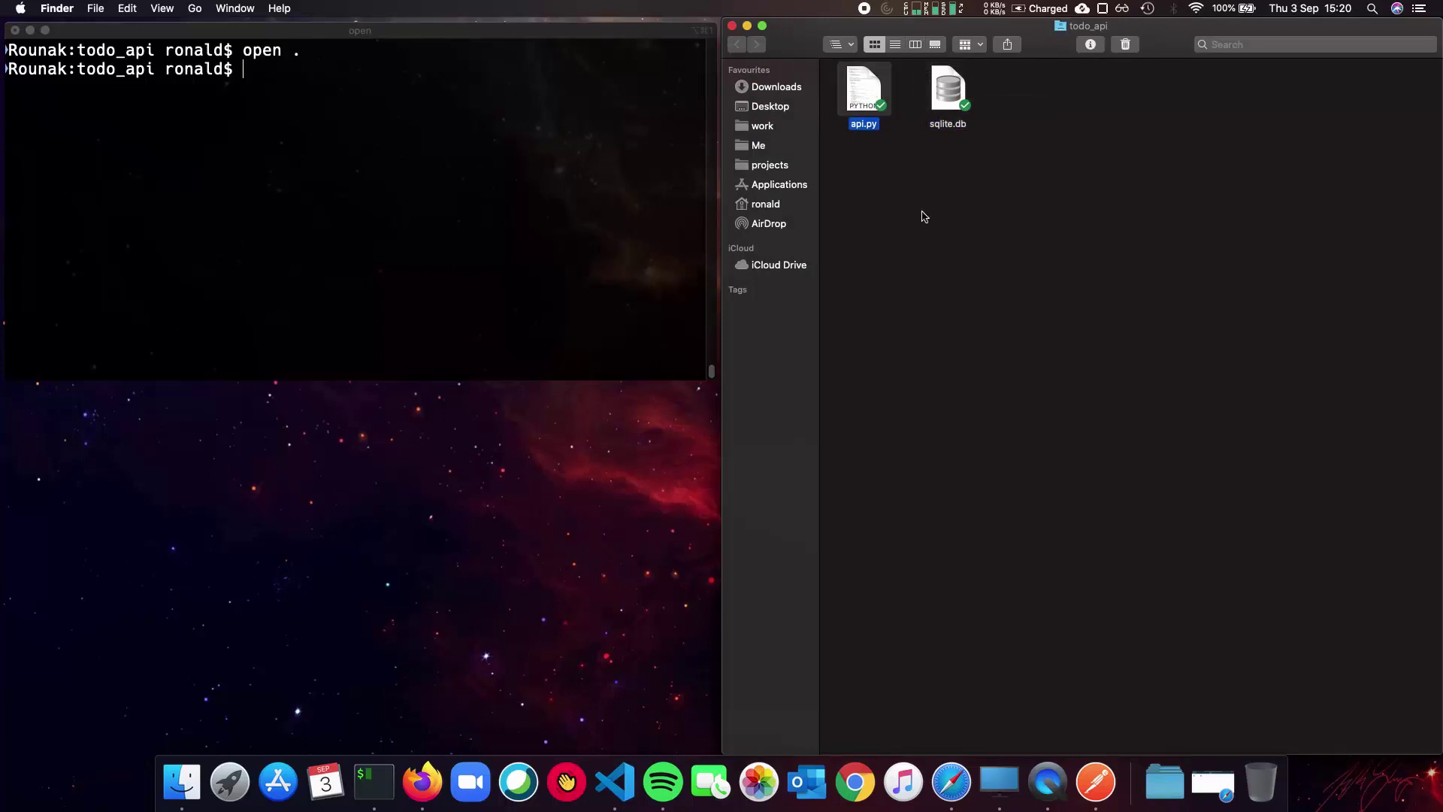
left_click(889, 144)
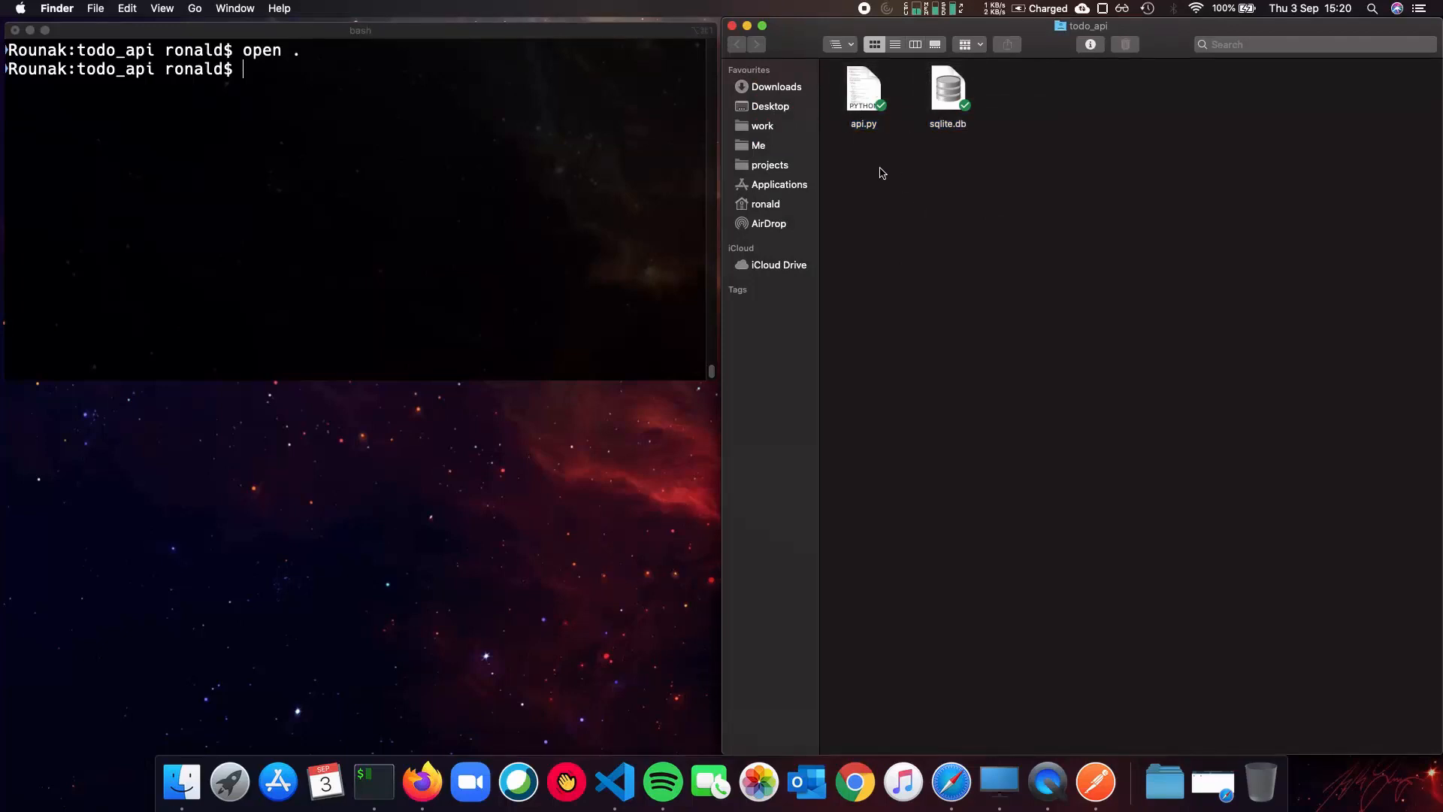
Close Finder and make the Postman request a PUT to localhost:5000/todos/1
left_click(731, 25)
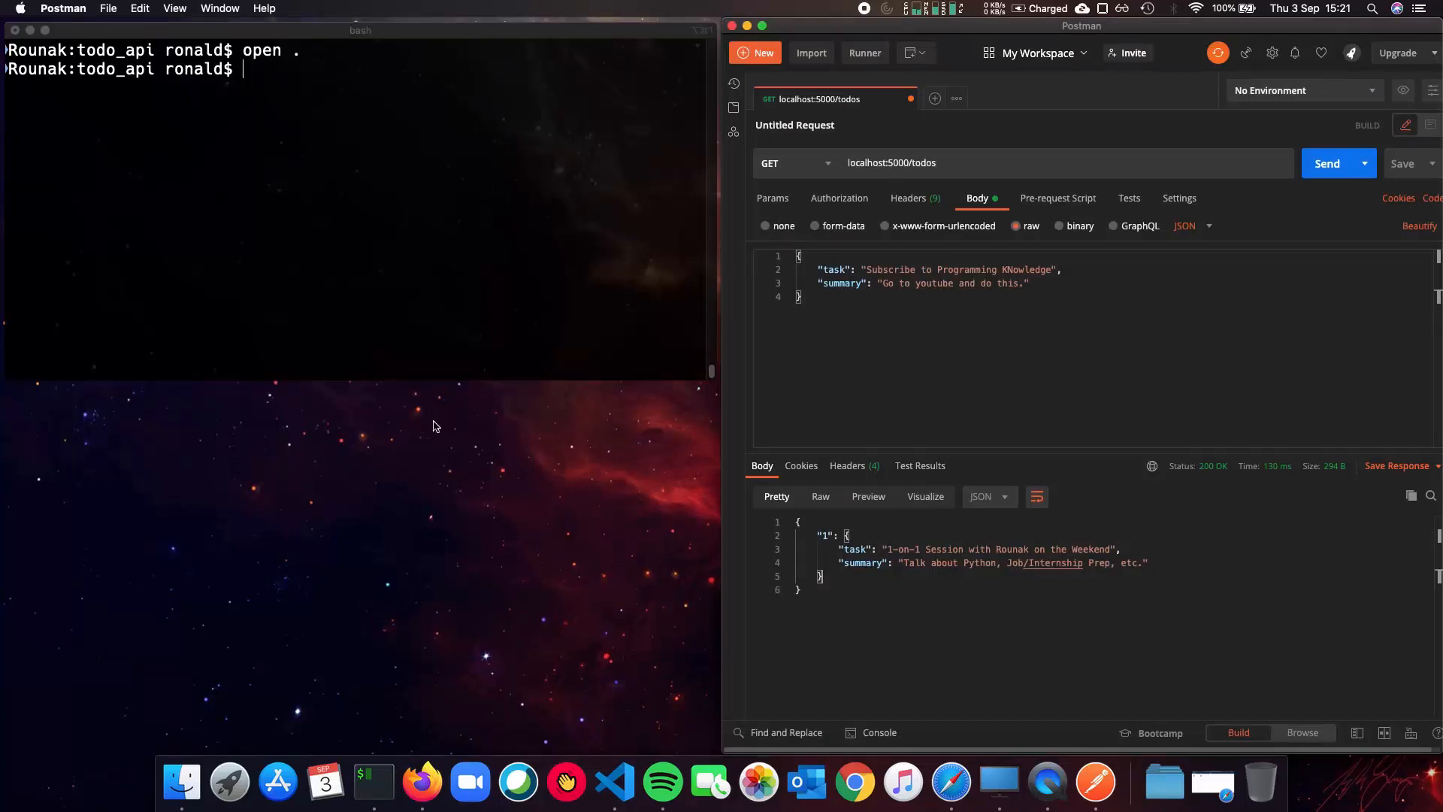
left_click(434, 307)
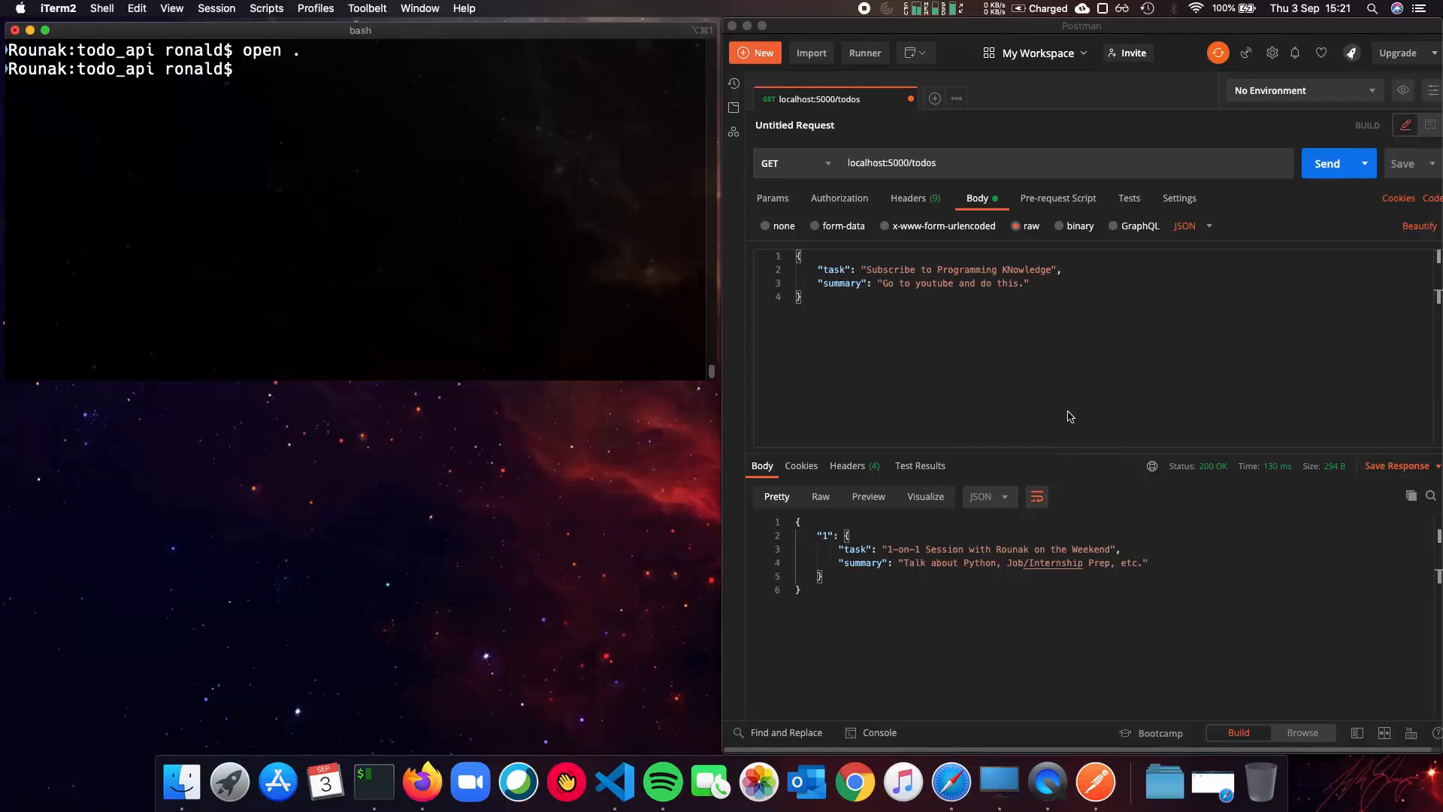
left_click(805, 171)
left_click(805, 164)
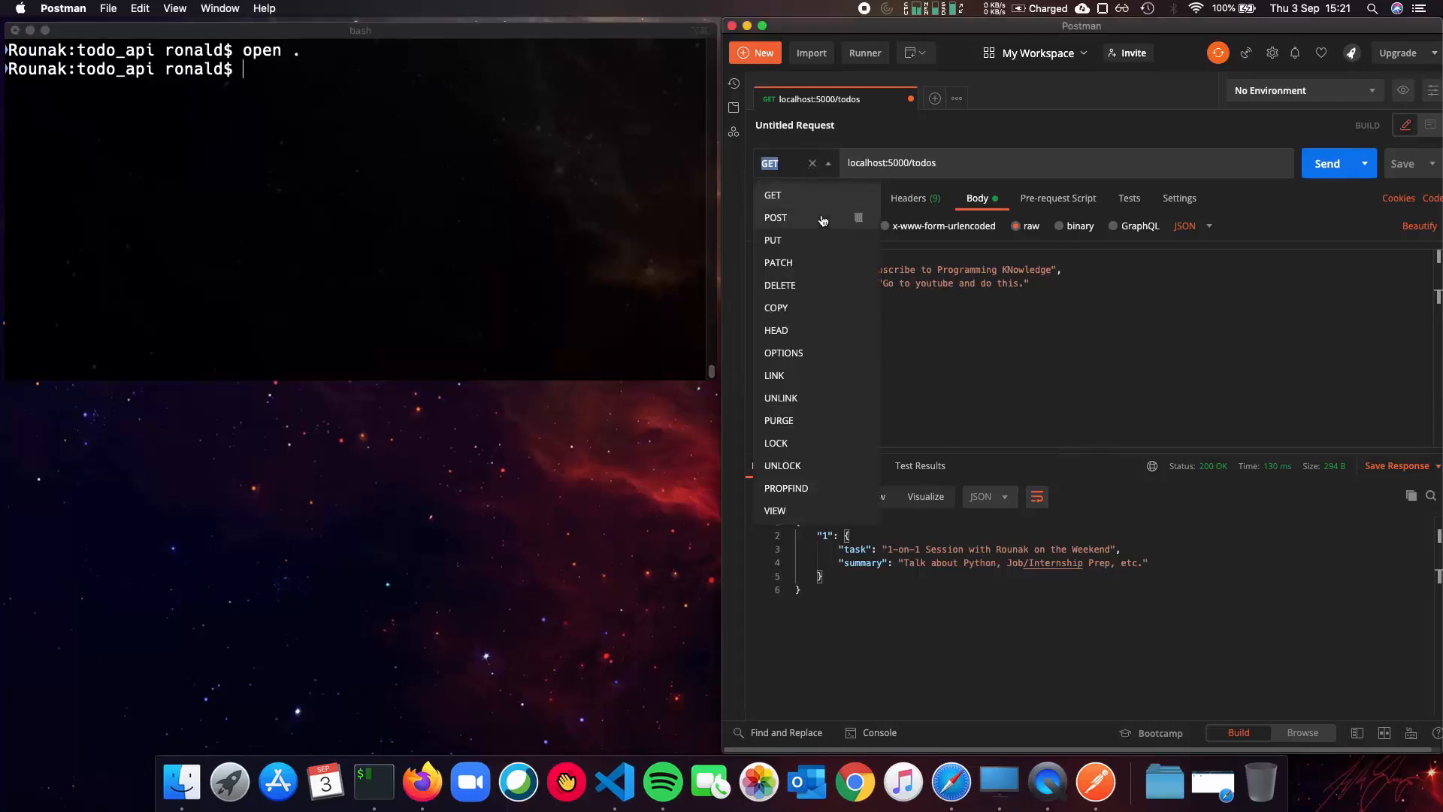
left_click(803, 239)
triple_click(977, 162)
left_click(977, 163)
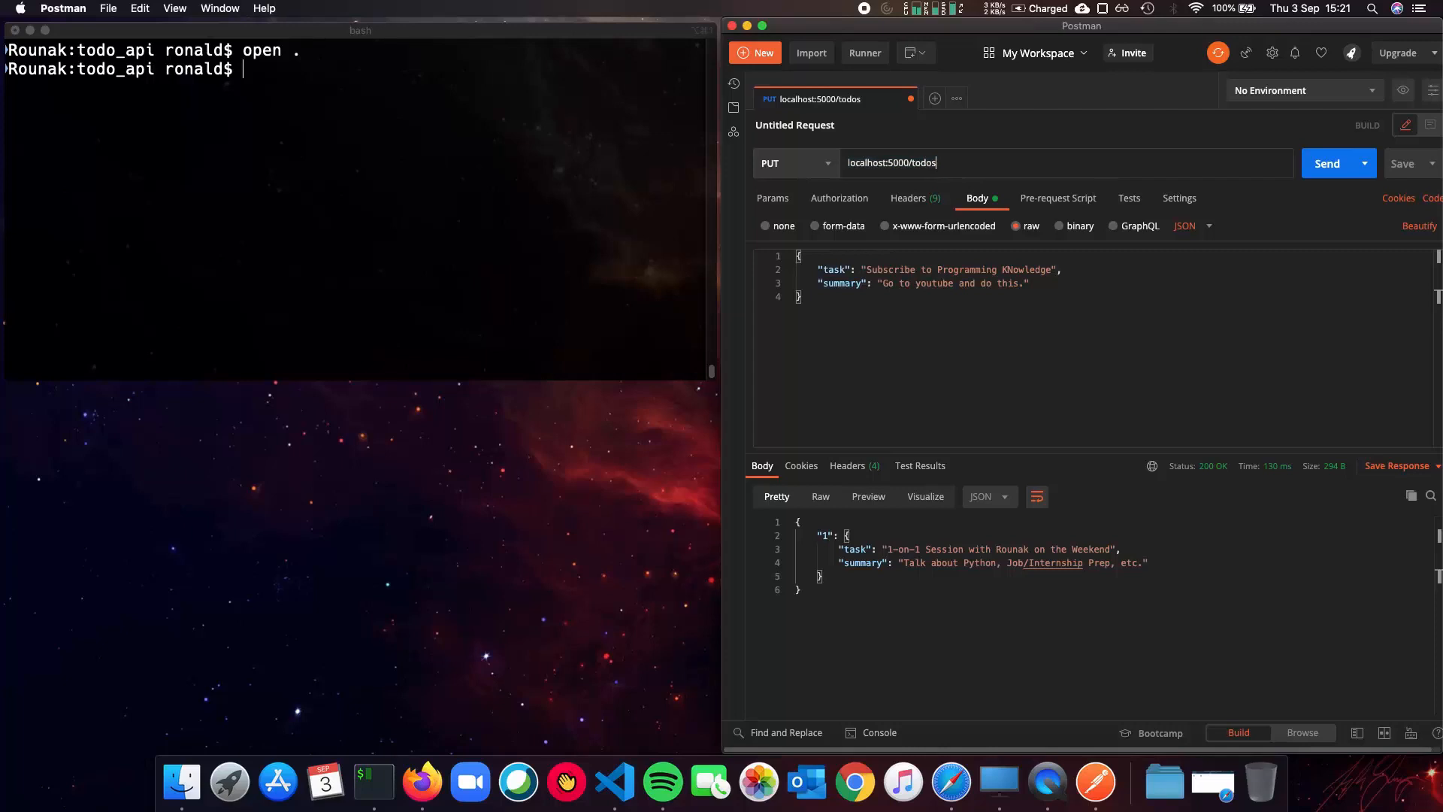
type("/1")
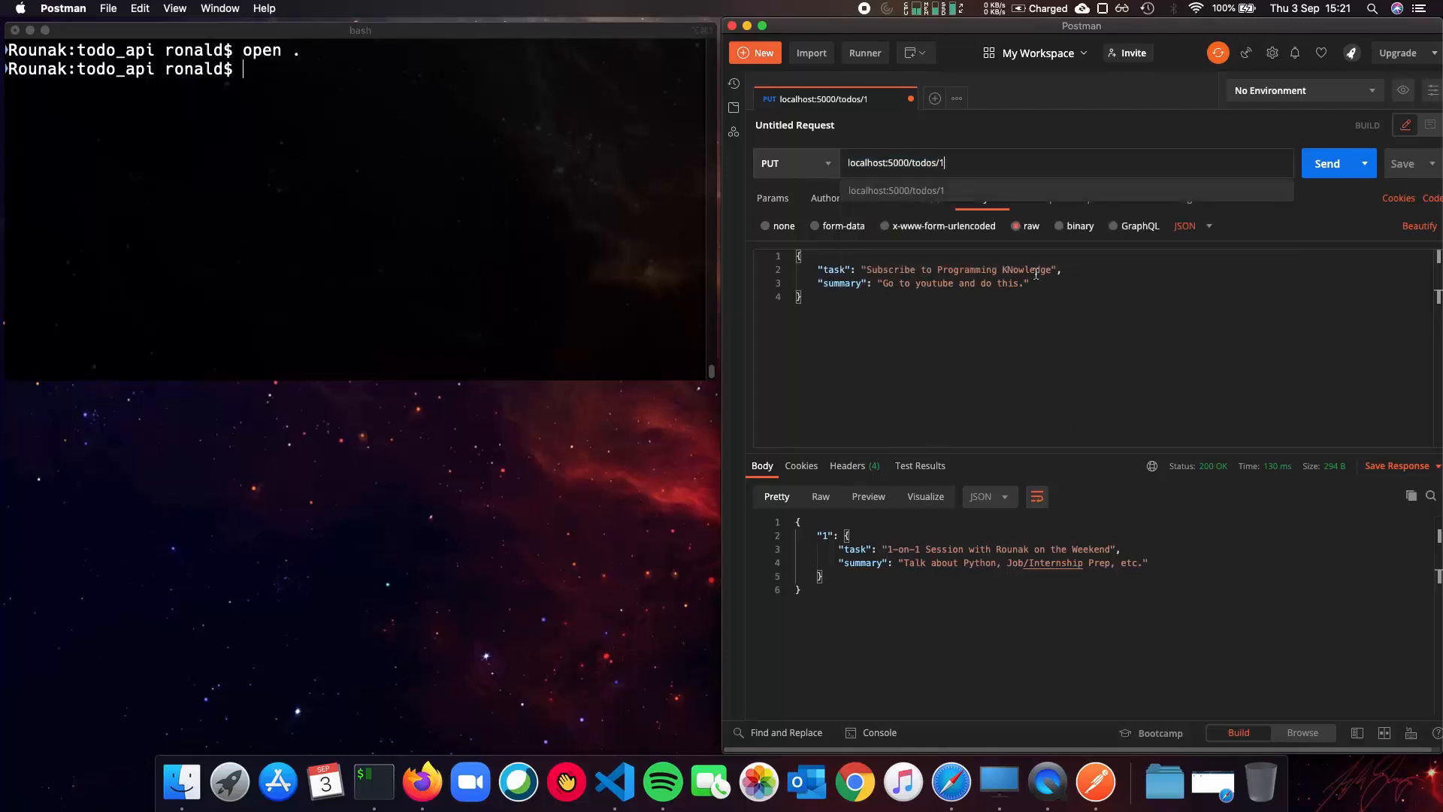
left_click(890, 284)
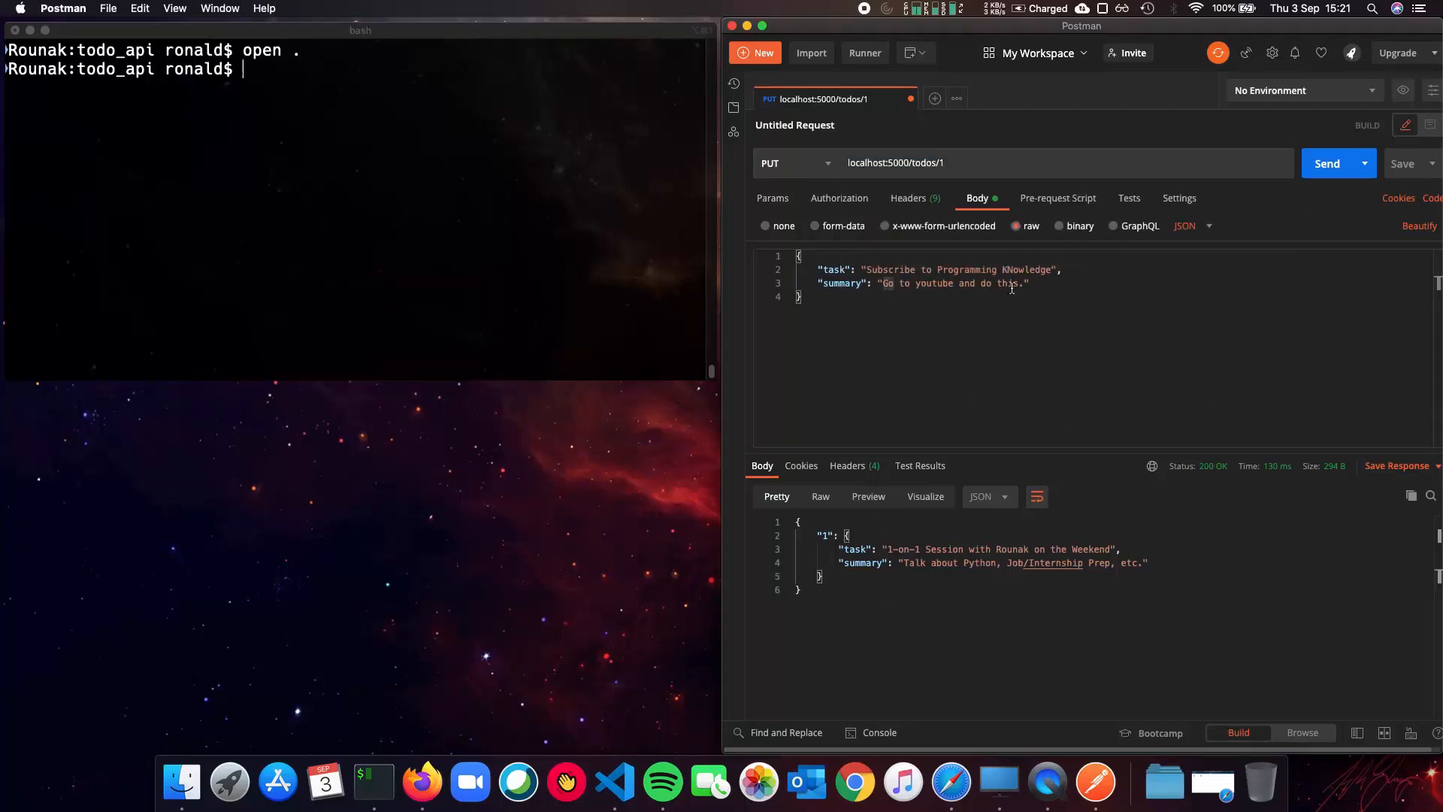
Reduce the body to summary set to "Email him to set the call."
left_click(1062, 271)
key("super+shift+Left")
key("super+shift+Left")
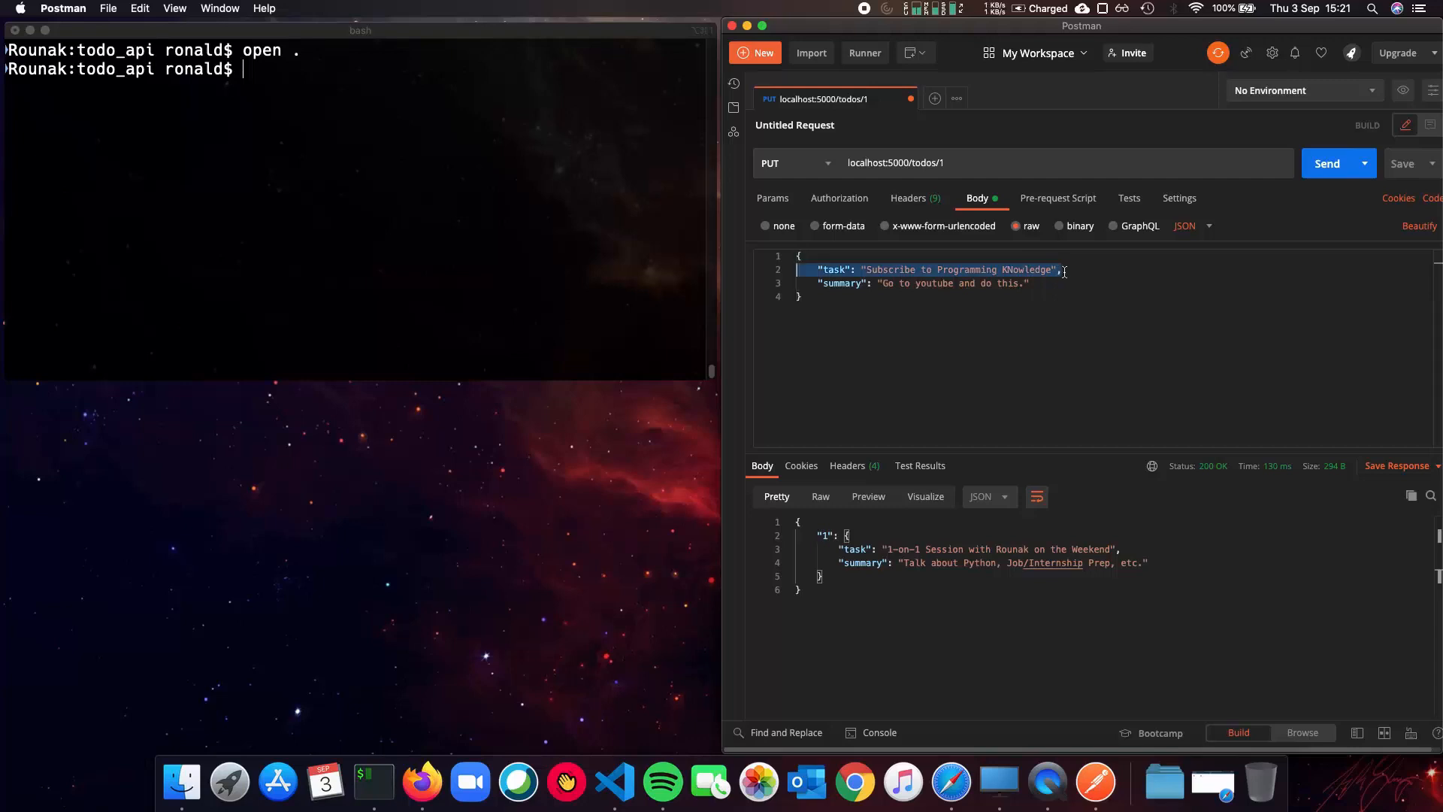
key("BackSpace")
key("BackSpace")
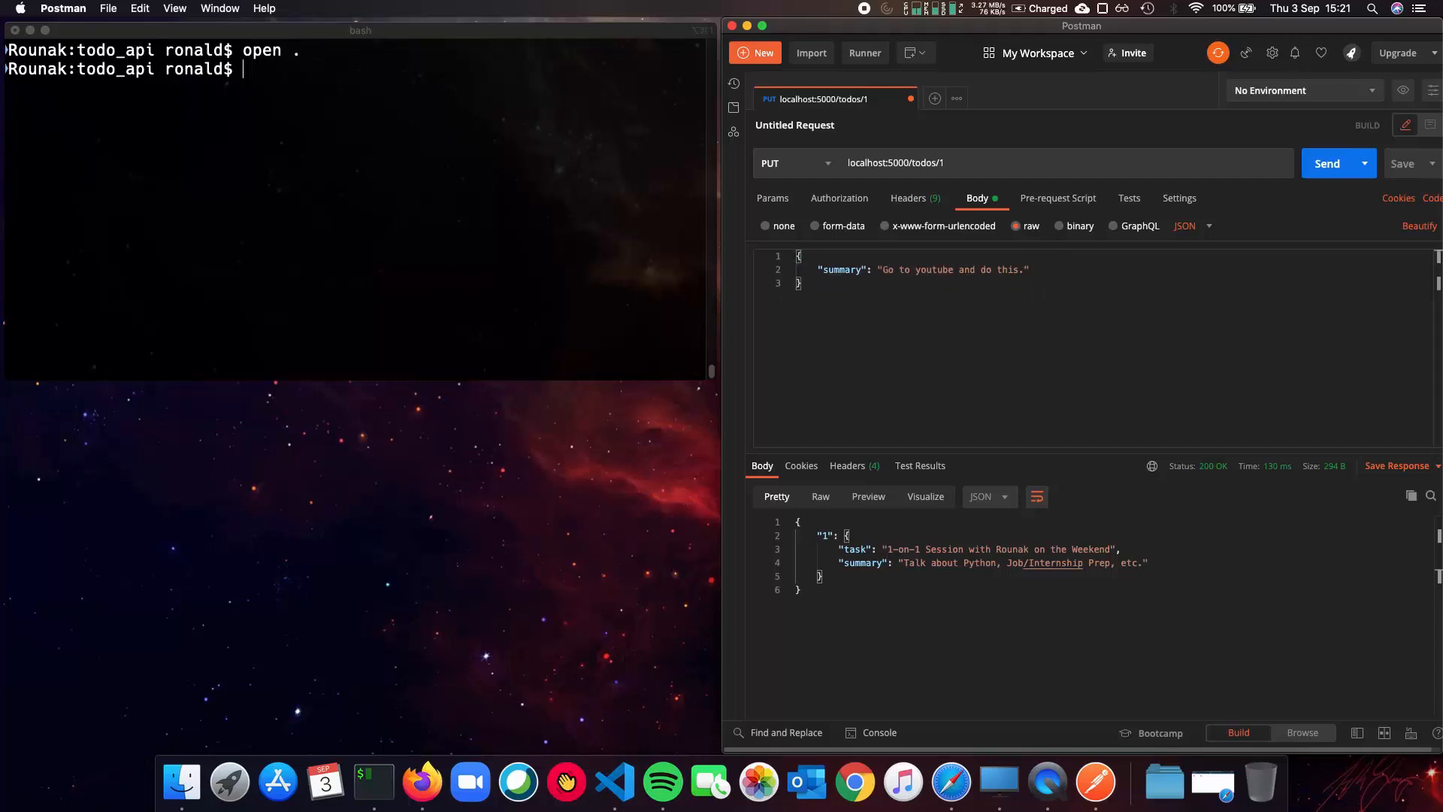
left_click(882, 270)
key("super+shift+Left")
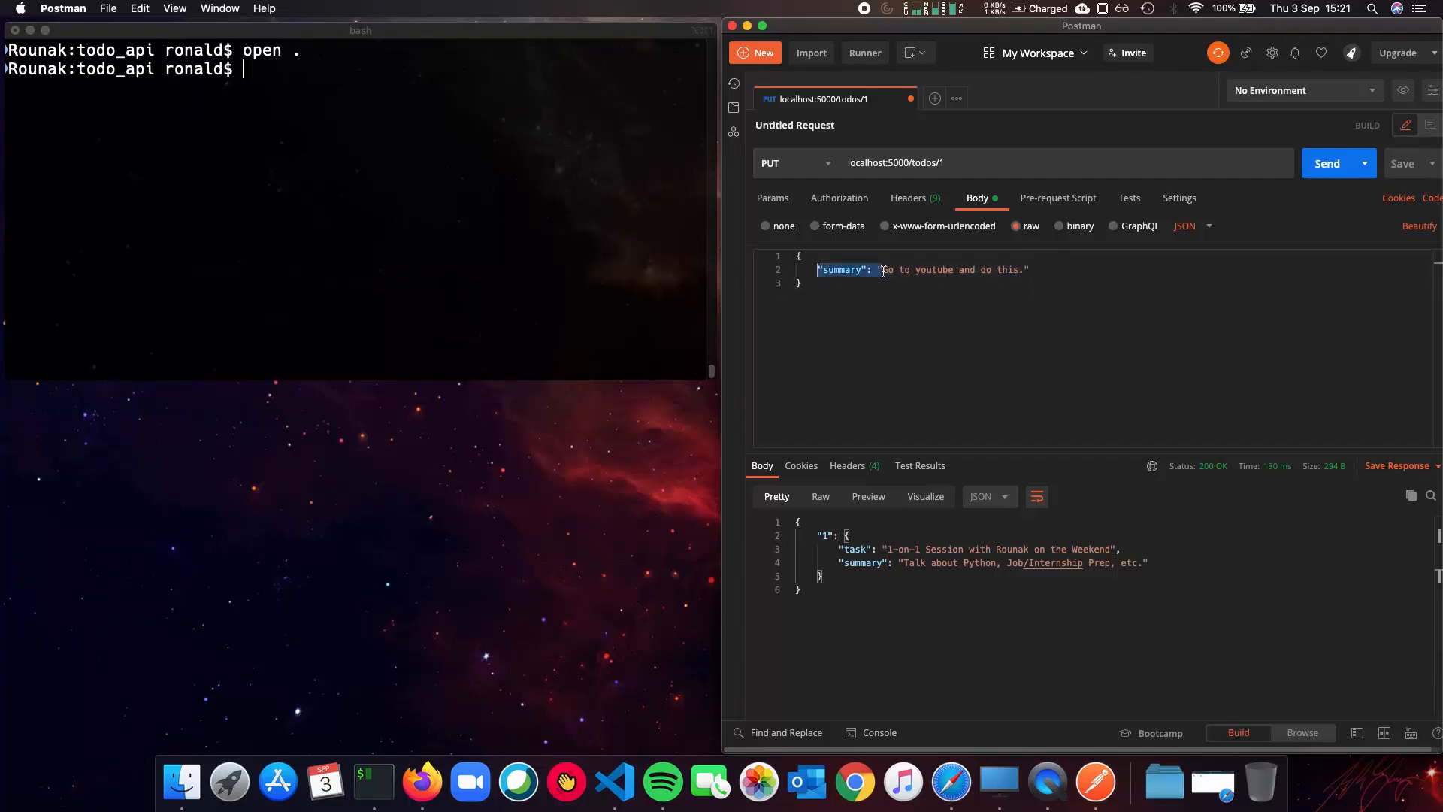
left_click_drag(883, 271, 1026, 270)
key("BackSpace")
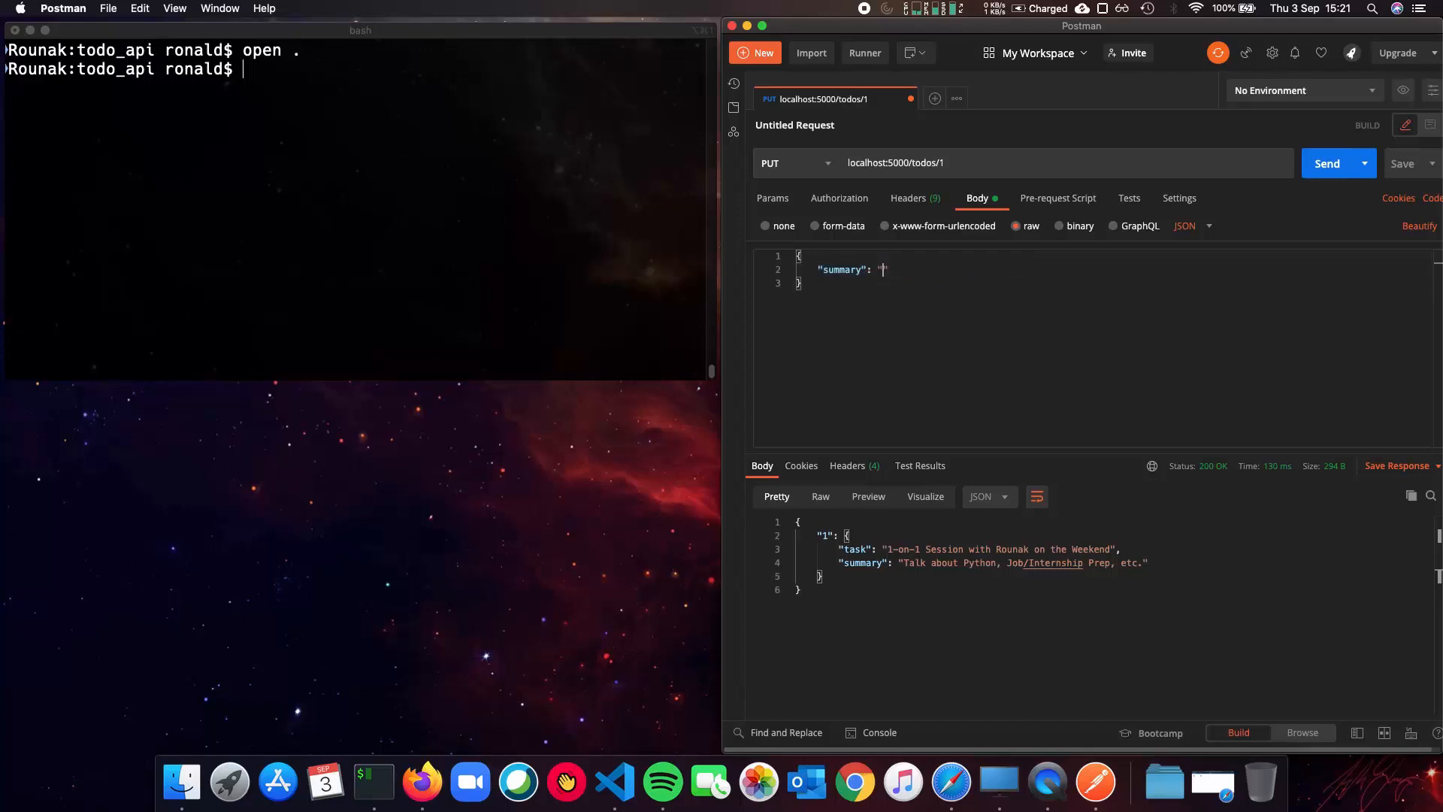
type("Emai")
type("l to")
key("BackSpace")
key("BackSpace")
key("BackSpace")
type("l to abou")
key("BackSpace")
key("BackSpace")
key("BackSpace")
key("BackSpace")
key("BackSpace")
key("BackSpace")
type("hi")
type("m to se")
type("t the call.")
Send the PUT (connection refused), then restart the server with python3 api.py in iTerm2
left_click(1307, 171)
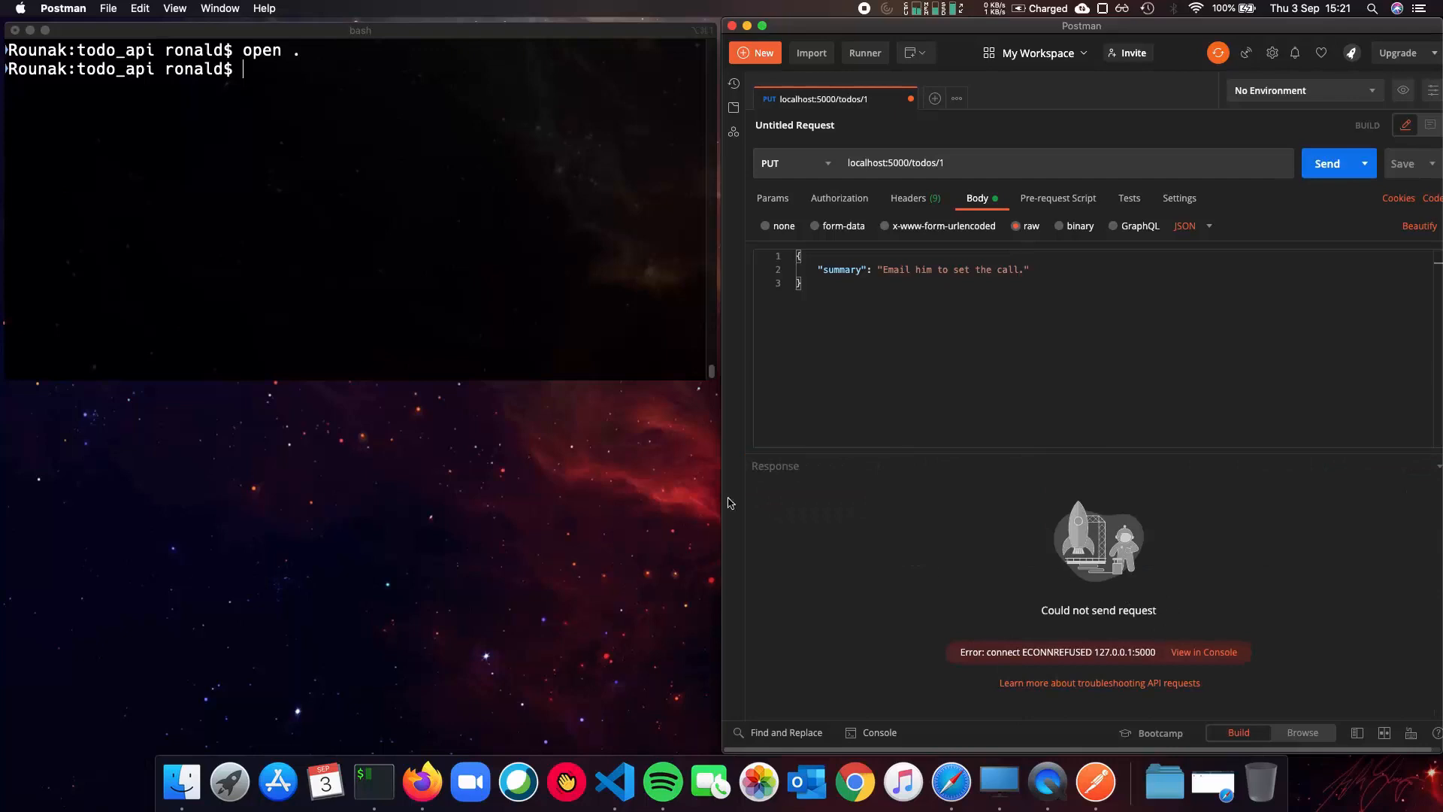
left_click(401, 368)
type("python")
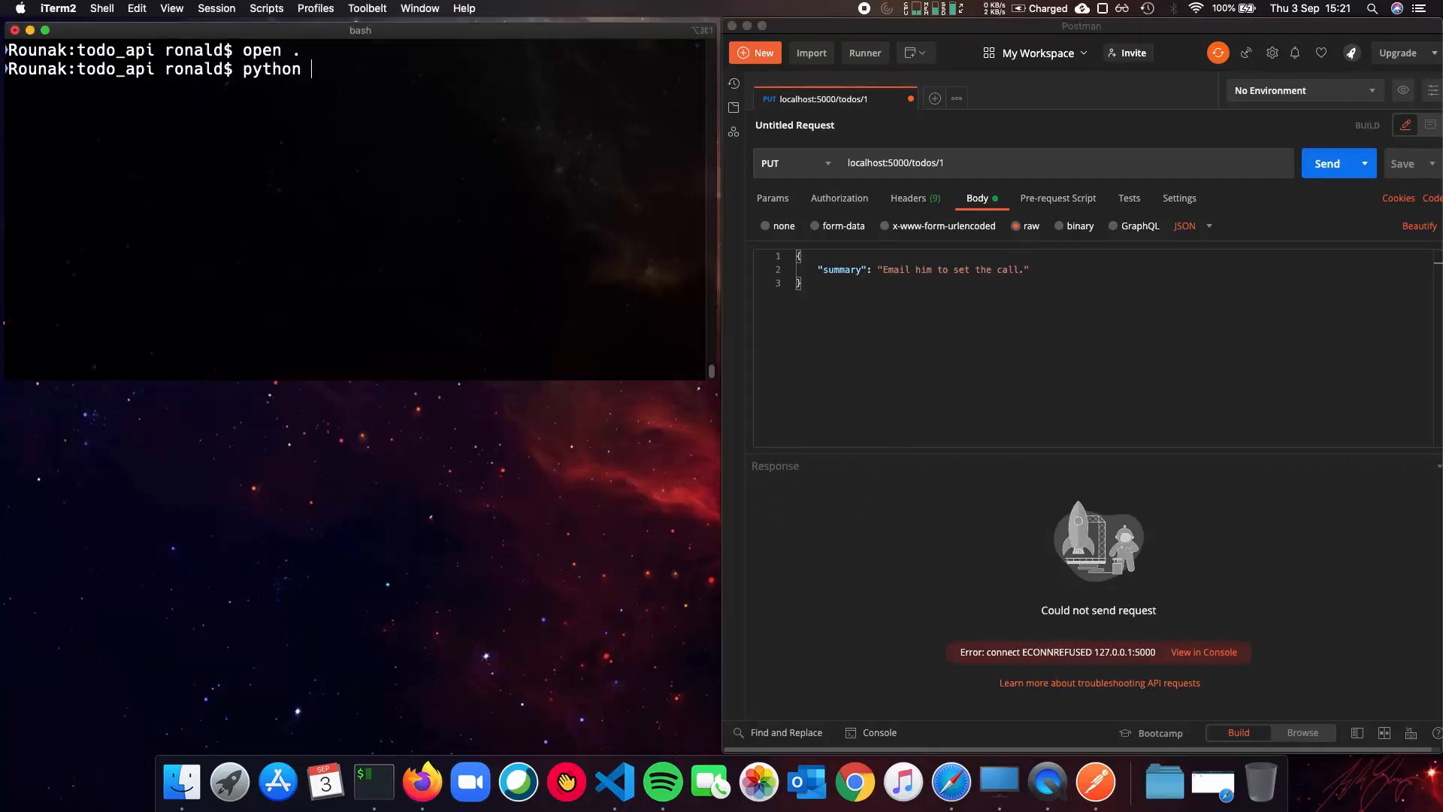
key("BackSpace")
type("3 api.py")
key("Return")
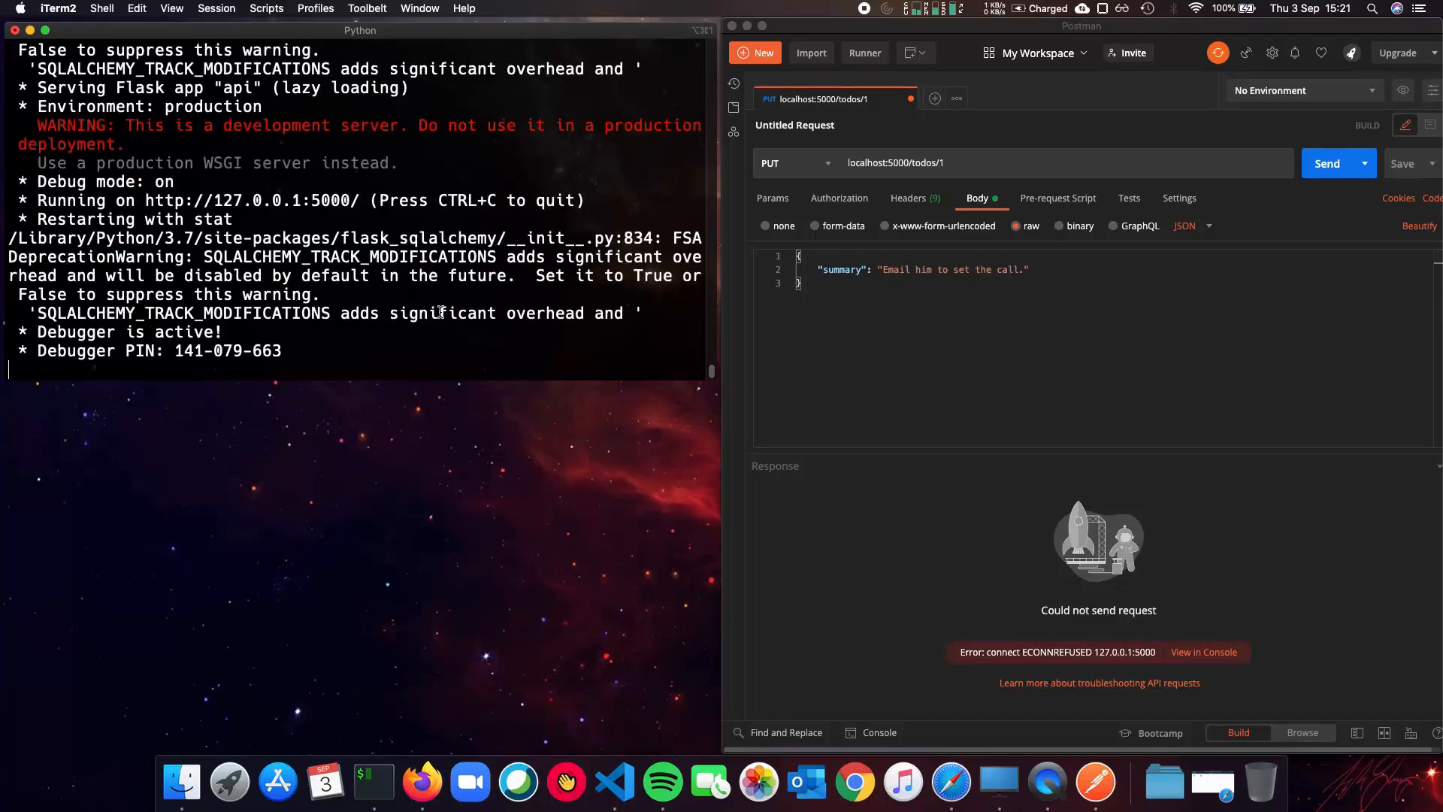
Resend the PUT to /todos/1 successfully and switch the method to GET
left_click(1070, 166)
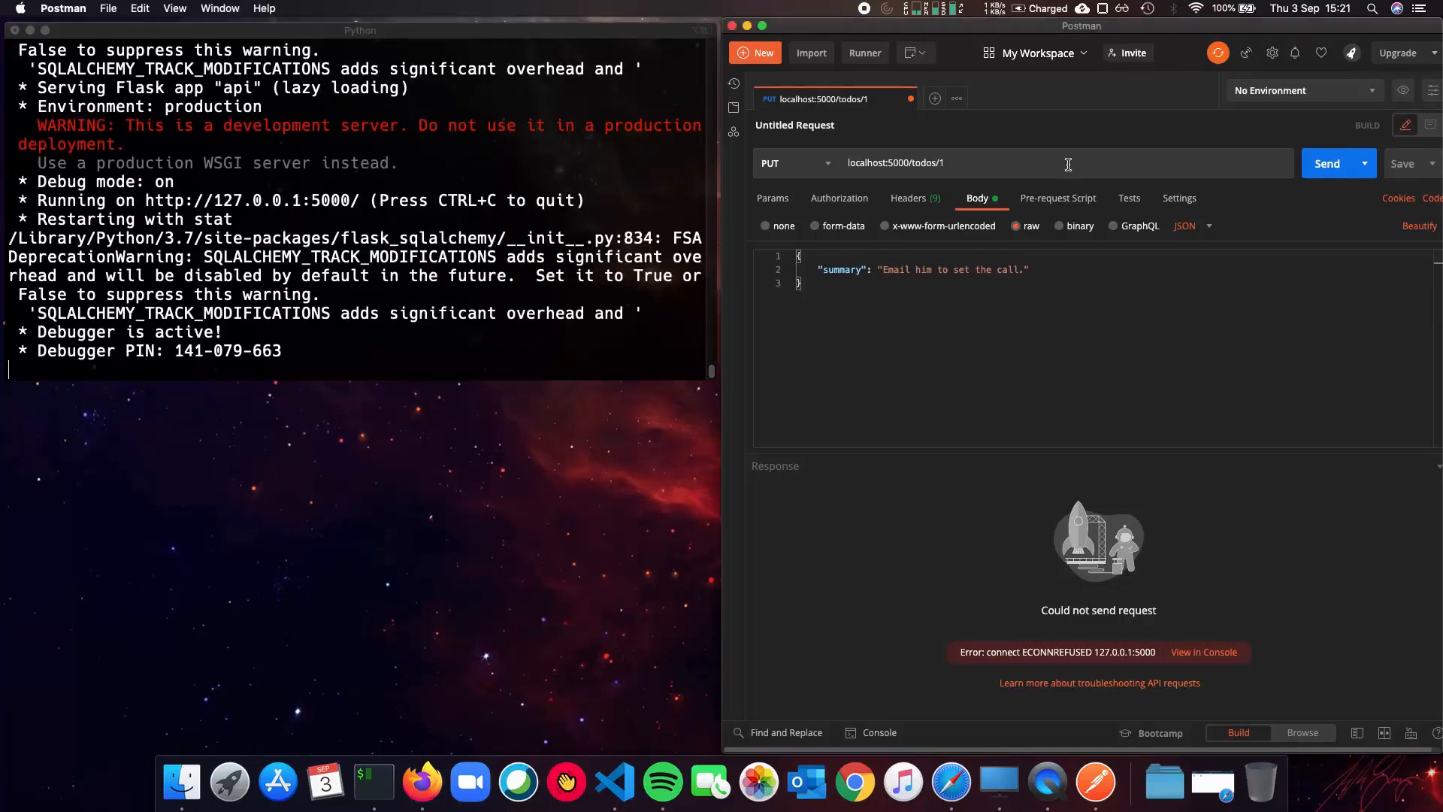
left_click(1327, 163)
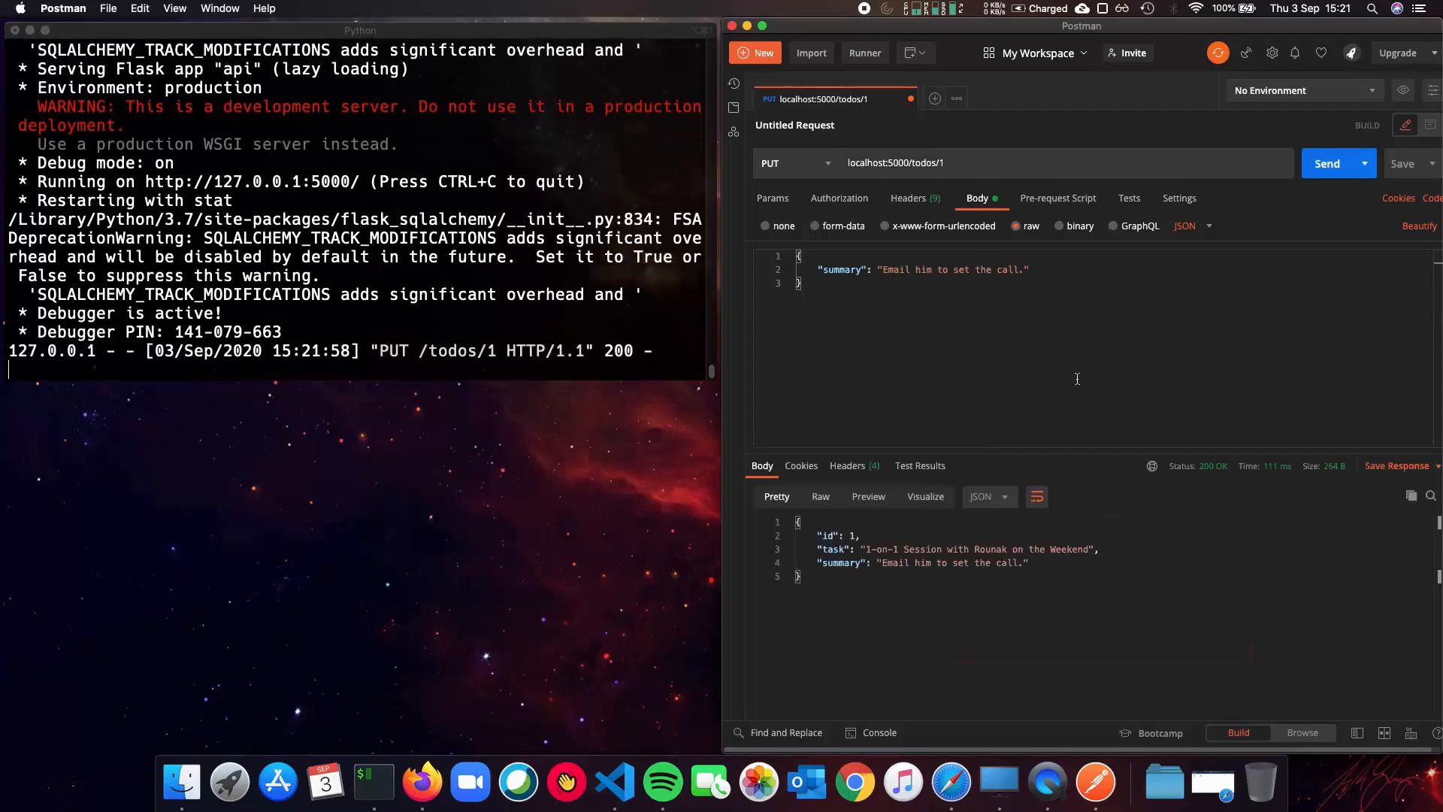
left_click(779, 164)
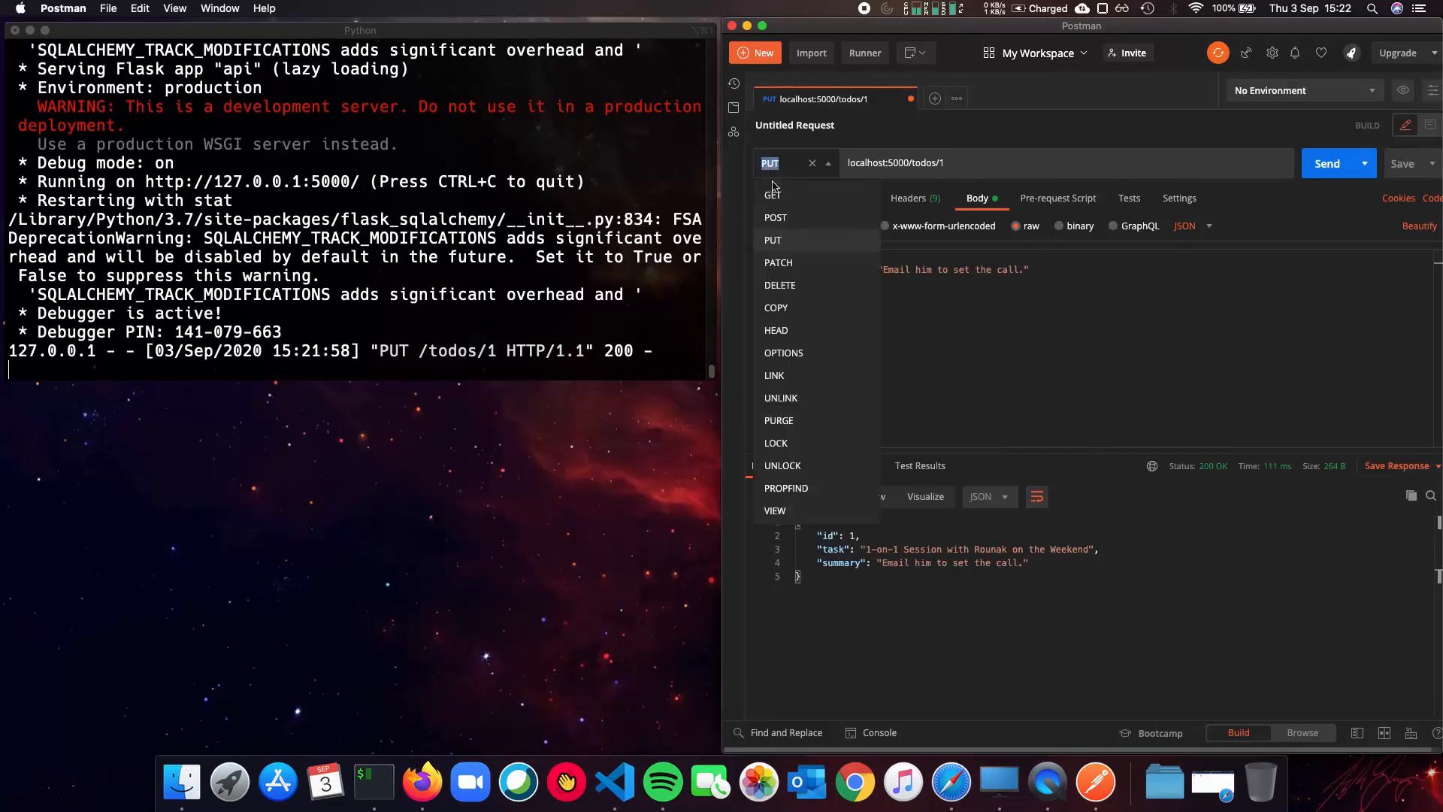
left_click(773, 192)
GET localhost:5000/todos and point out todo 1's summary "Email him to set the call."
left_click(973, 157)
key("BackSpace")
key("BackSpace")
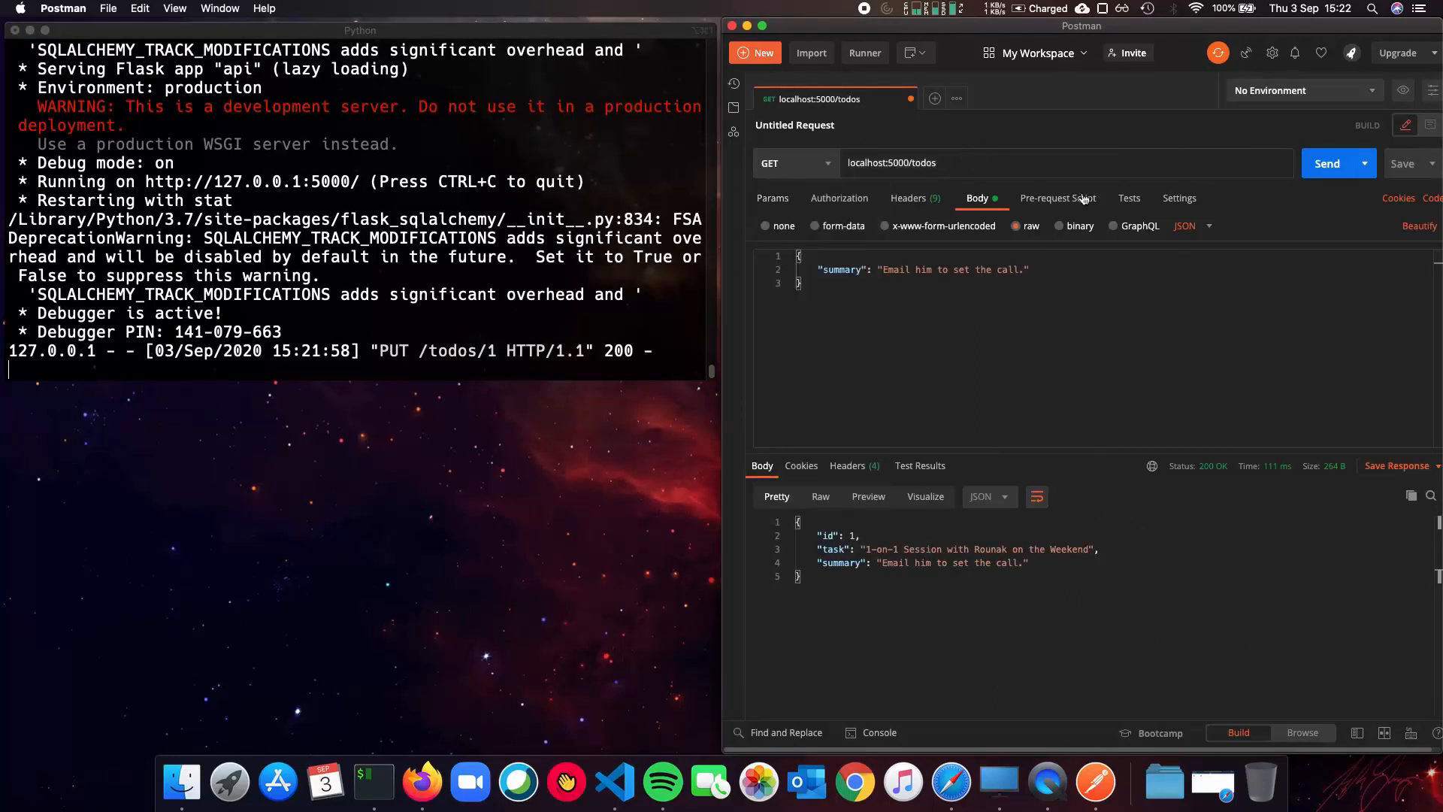
left_click(1320, 163)
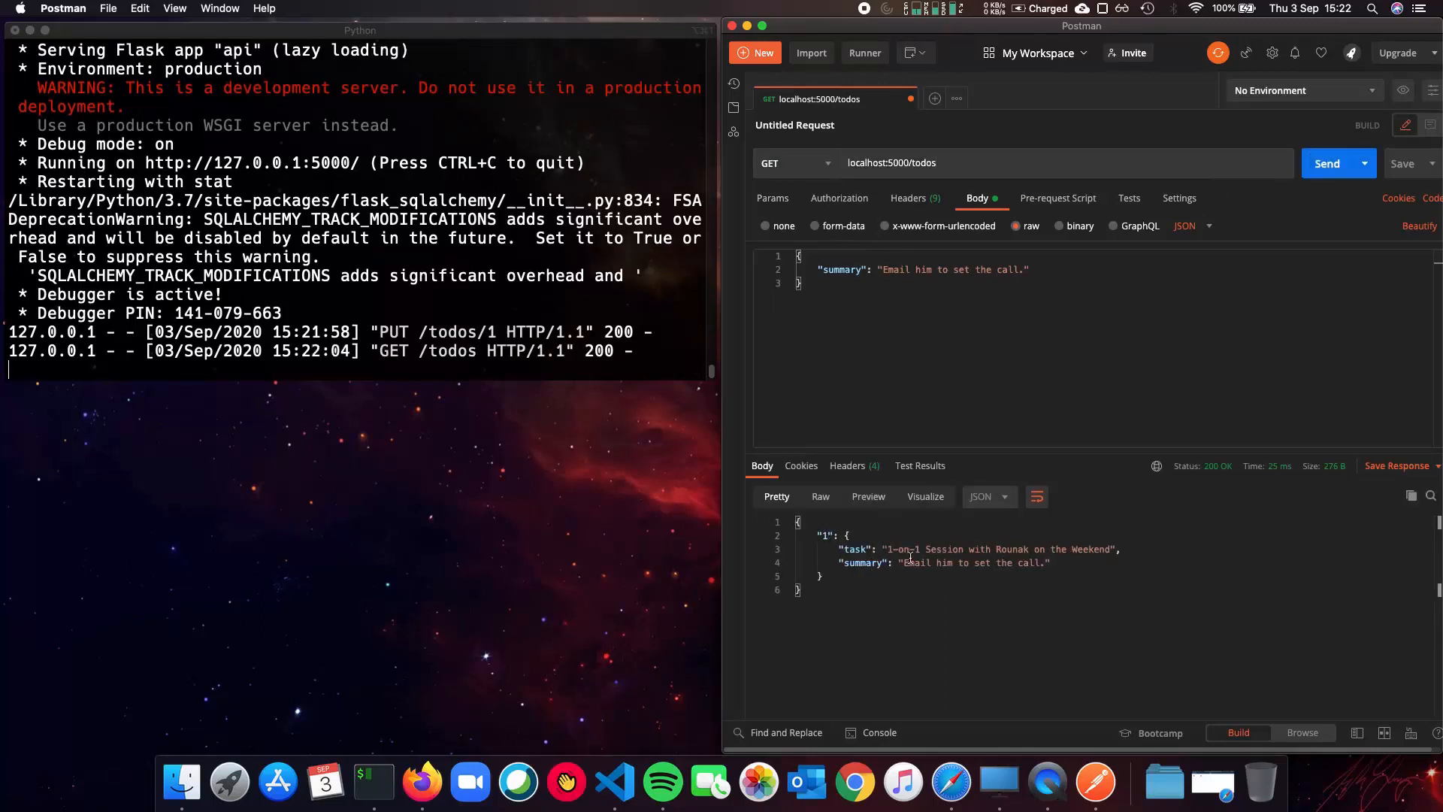
mouse_move(908, 558)
left_mouse_down()
mouse_move(1032, 563)
mouse_move(902, 563)
left_mouse_up()
left_click(1054, 569)
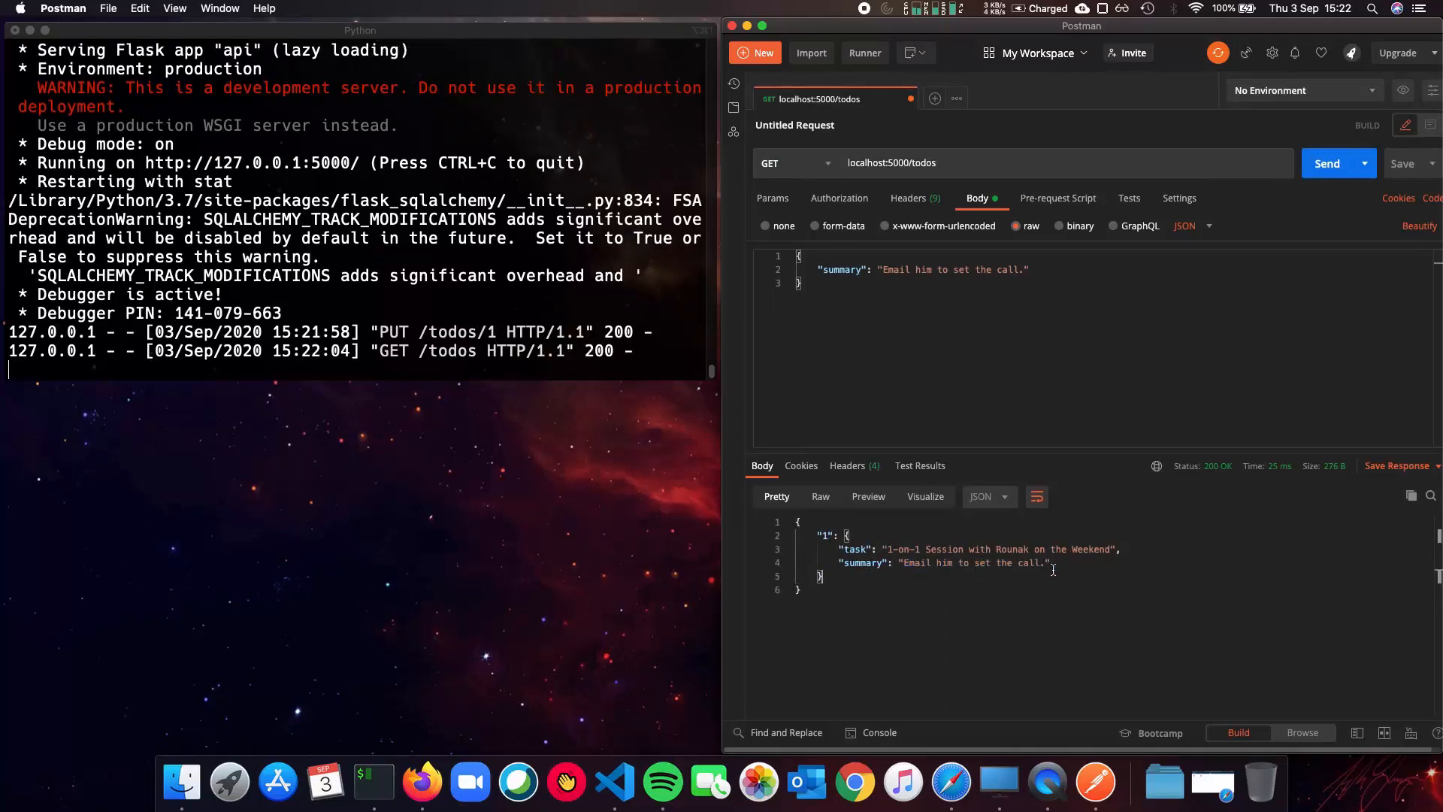